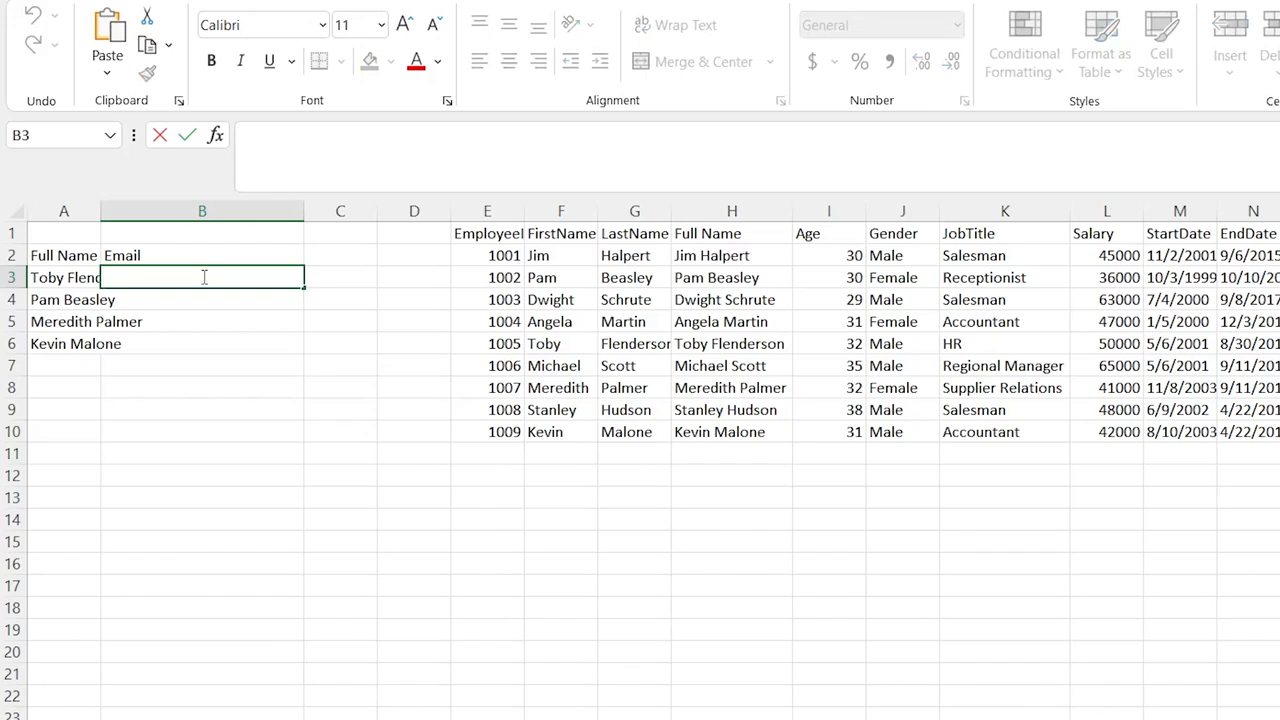
# Enter an XLOOKUP formula in B3 that looks up A3 in H2:H10 and returns the email from O2:O10
pyautogui.write('=')
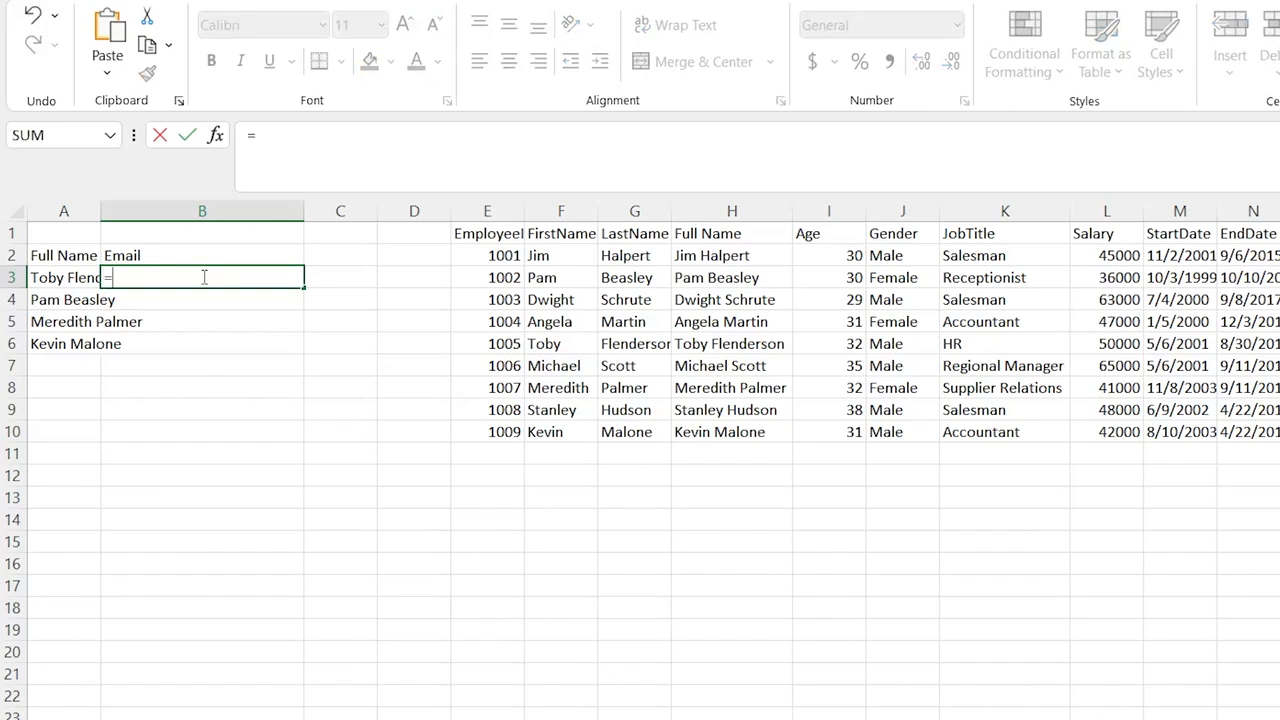
pyautogui.write('Xlook')
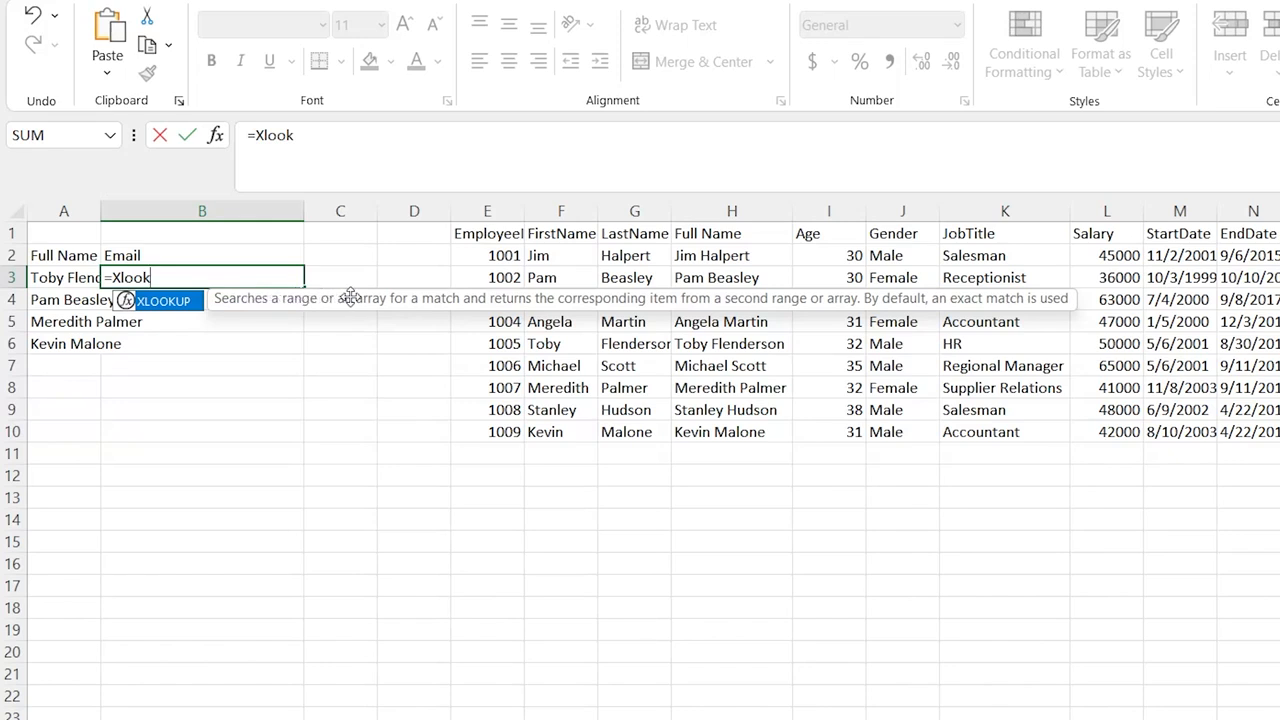
pyautogui.doubleClick(165, 301)
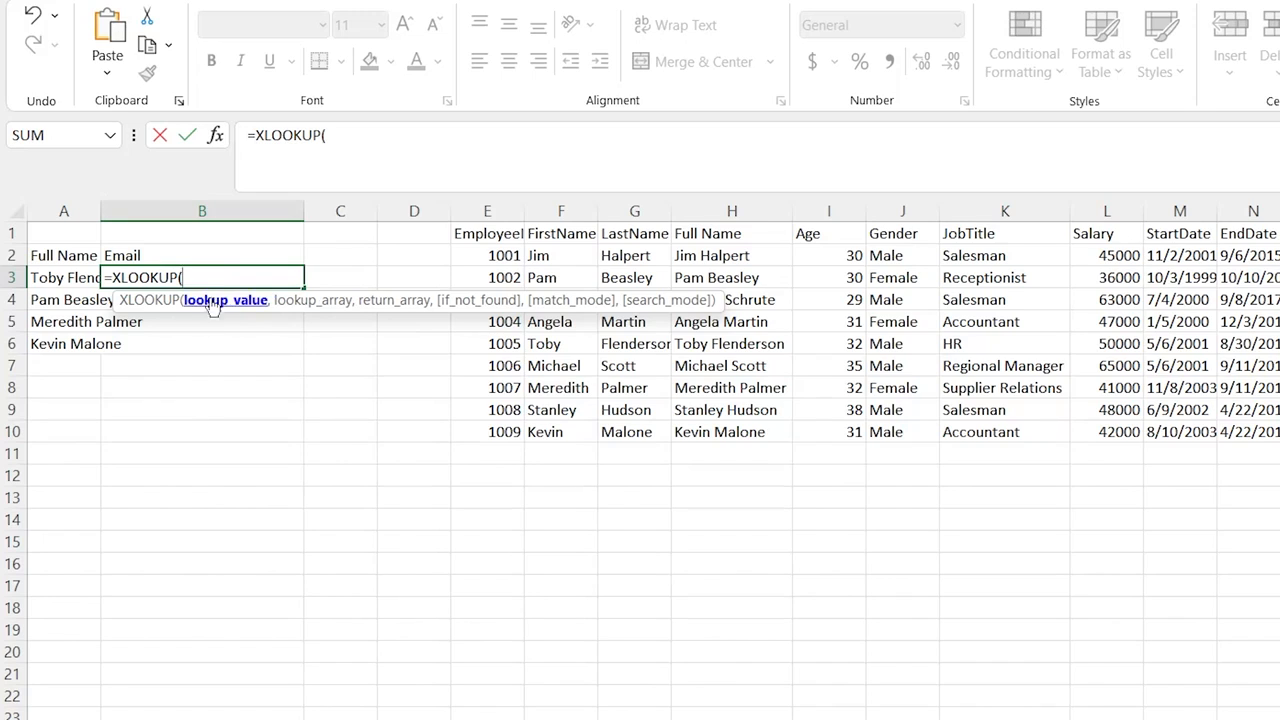
pyautogui.click(75, 277)
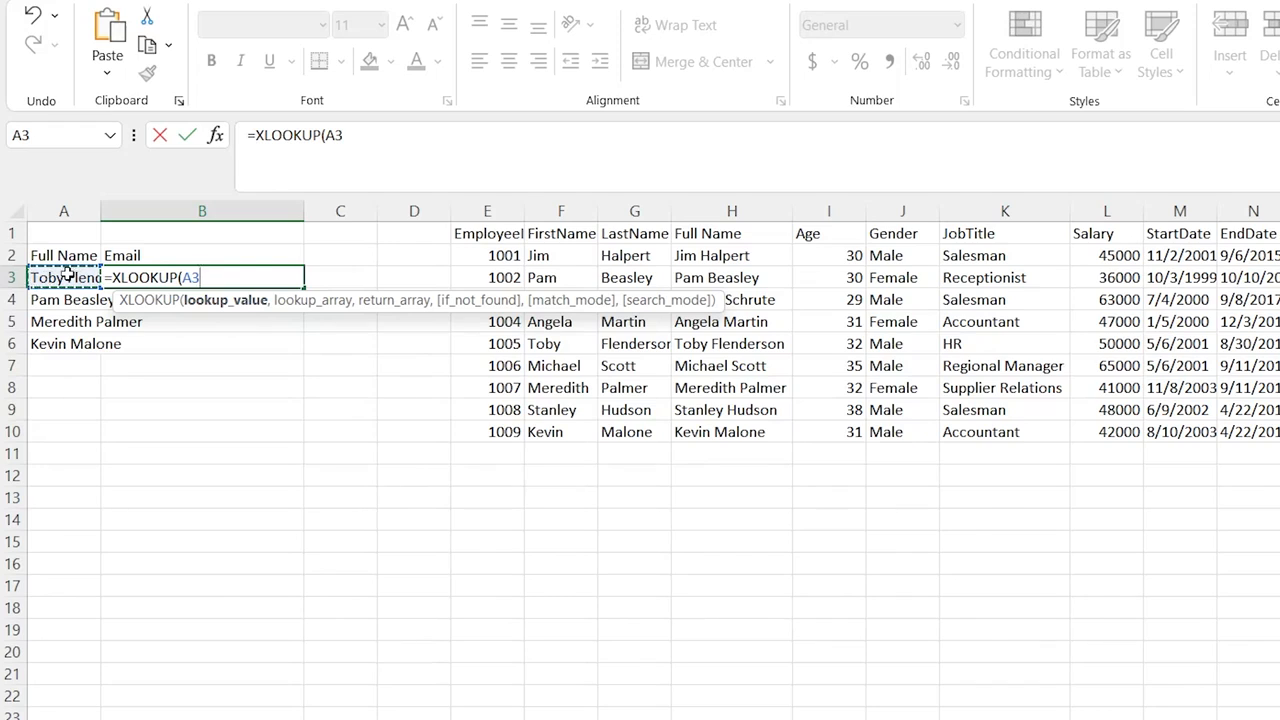
pyautogui.write(',')
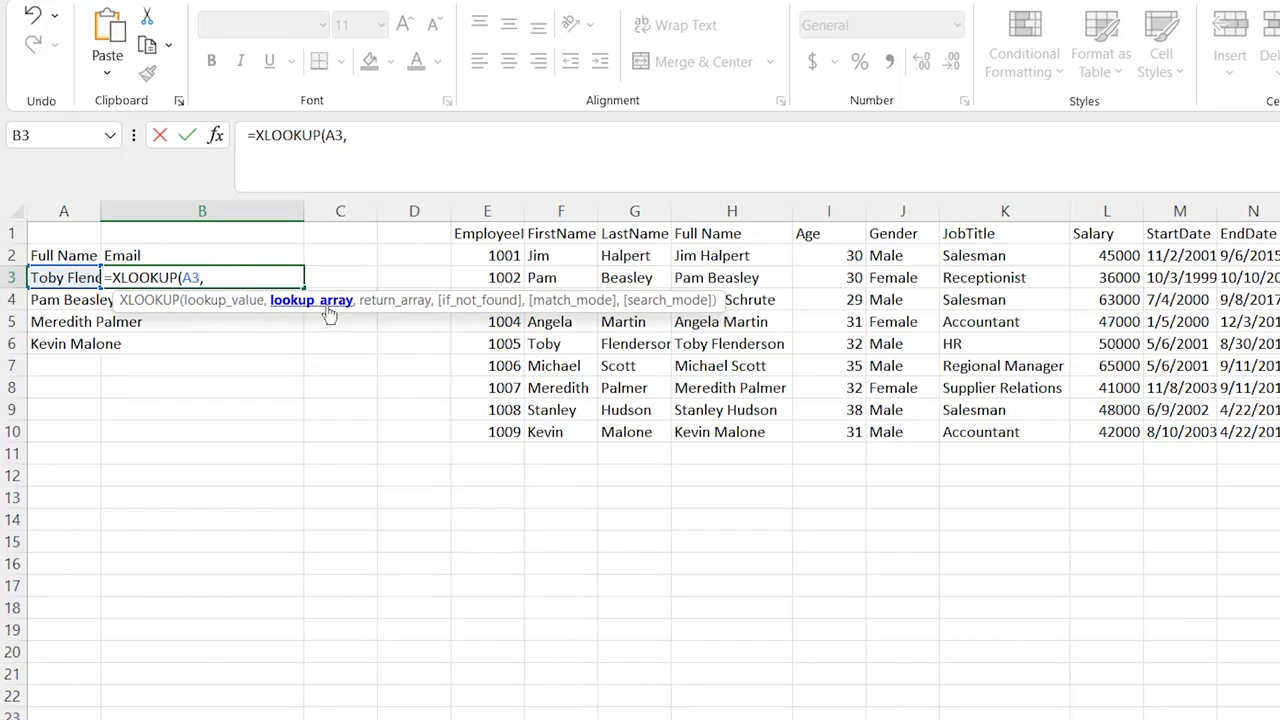
pyautogui.click(720, 257)
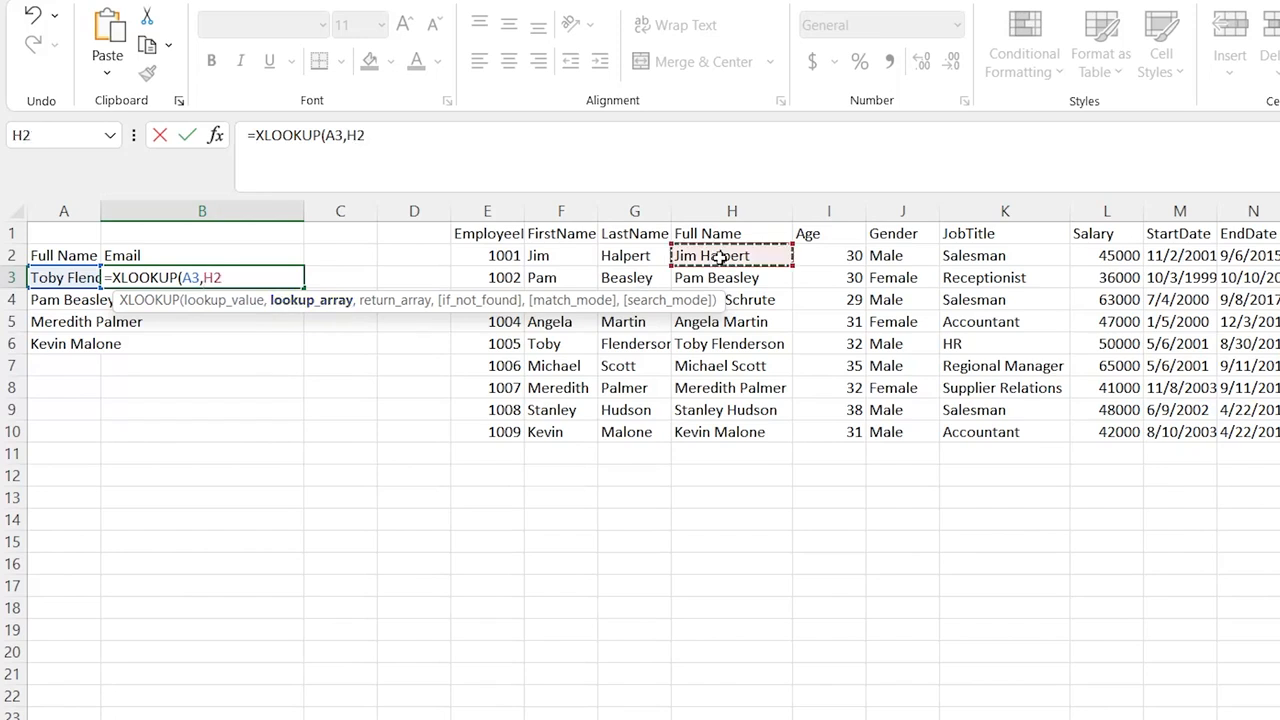
pyautogui.keyDown('shift'); pyautogui.click(719, 432); pyautogui.keyUp('shift')
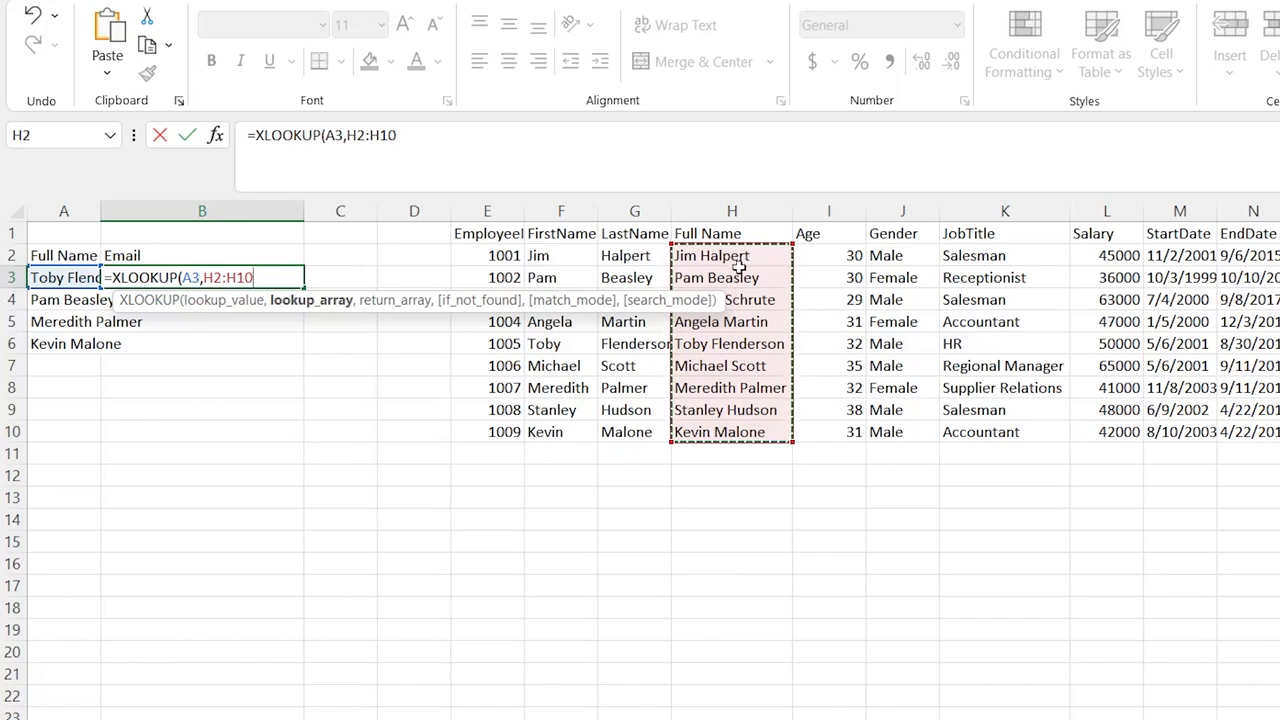
pyautogui.write(',')
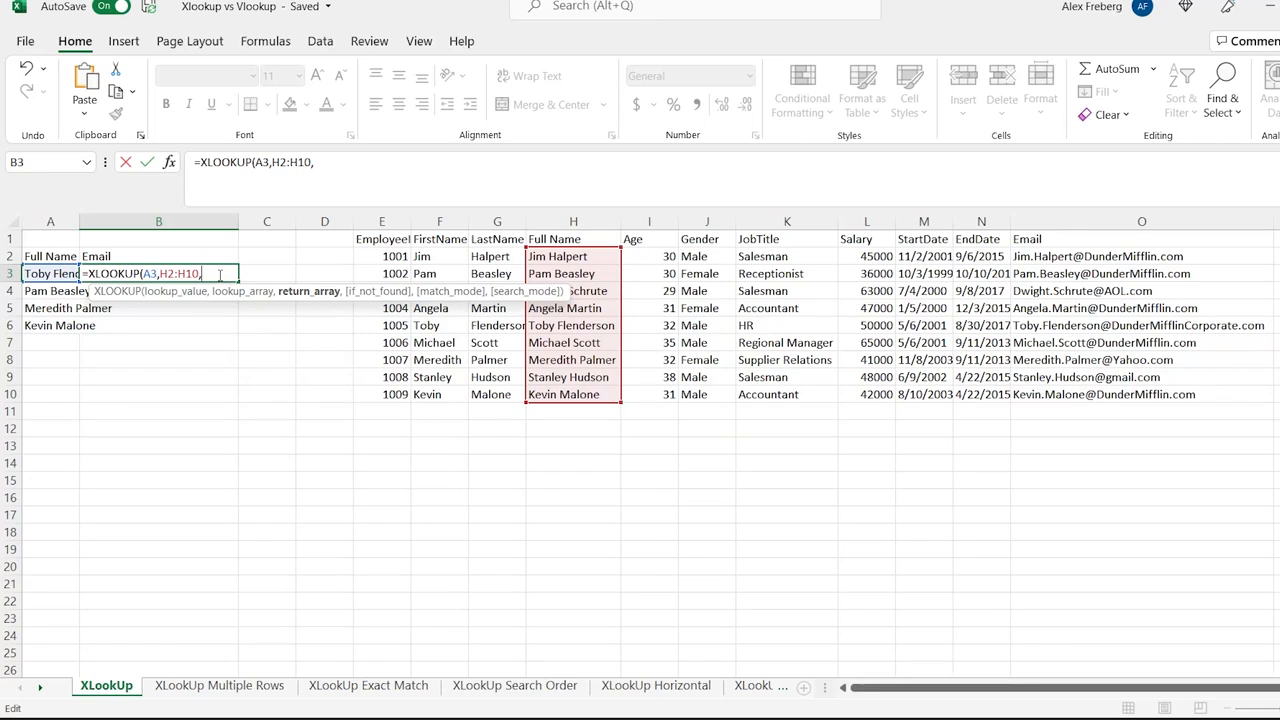
pyautogui.moveTo(1112, 256); pyautogui.dragTo(1105, 395)
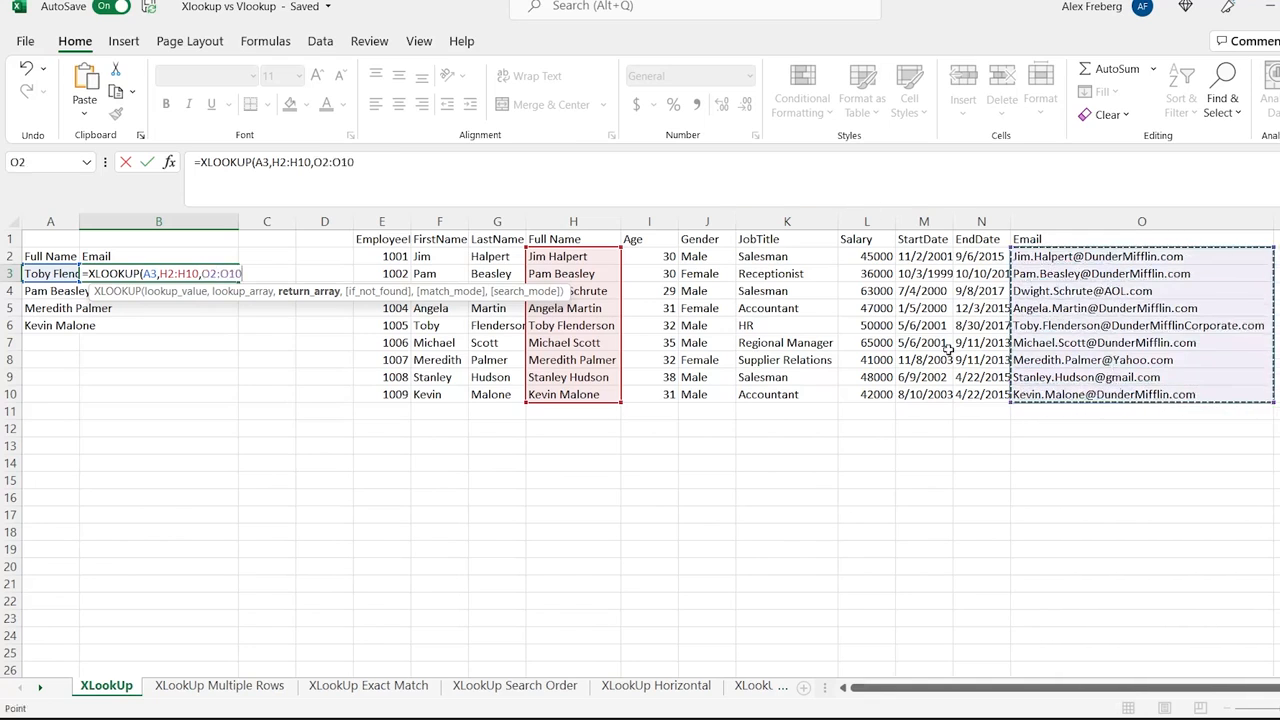
pyautogui.write(')')
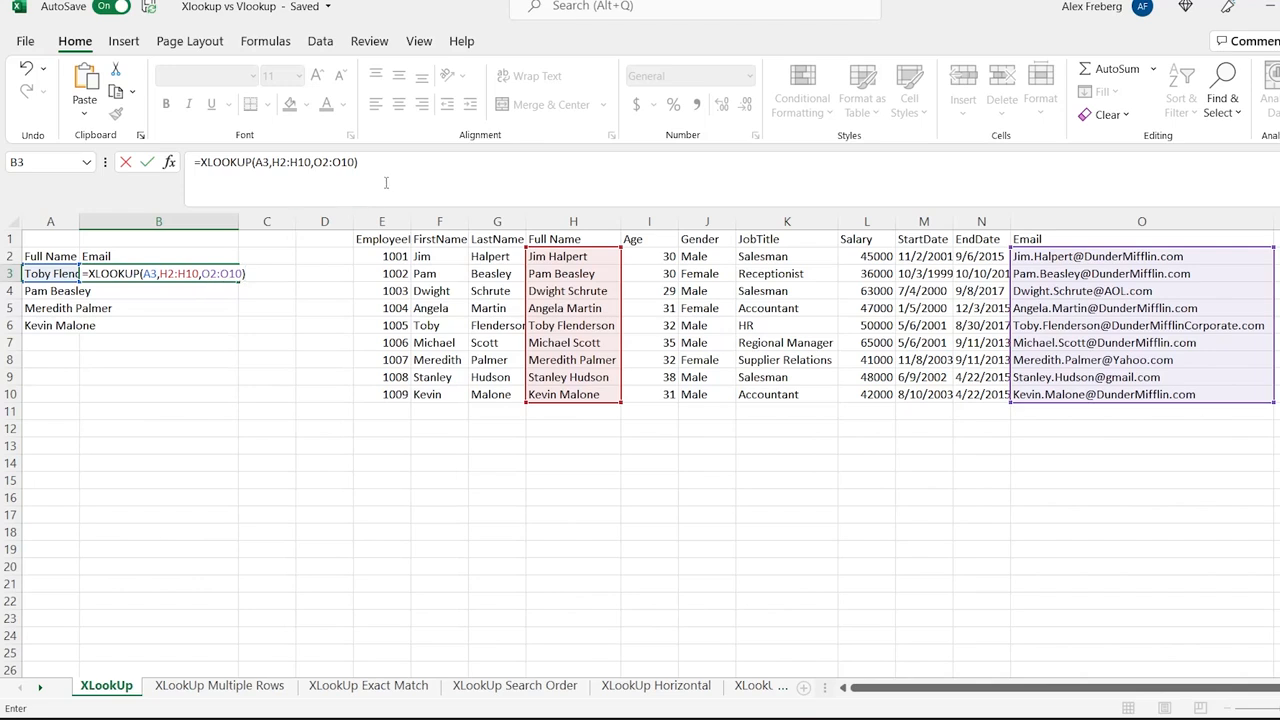
pyautogui.press('Return')
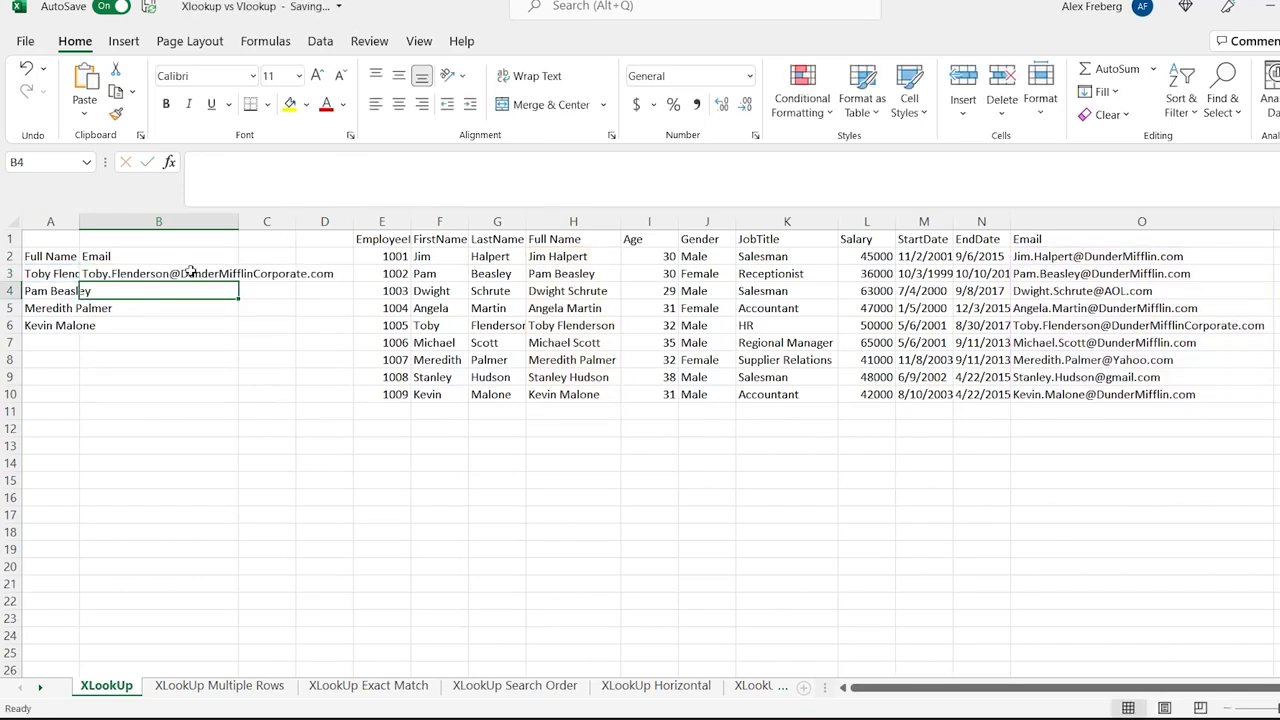
# Fill the B3 email lookup down through B6 and check the copied formula in B4
pyautogui.click(190, 271)
pyautogui.moveTo(238, 281); pyautogui.dragTo(238, 333)
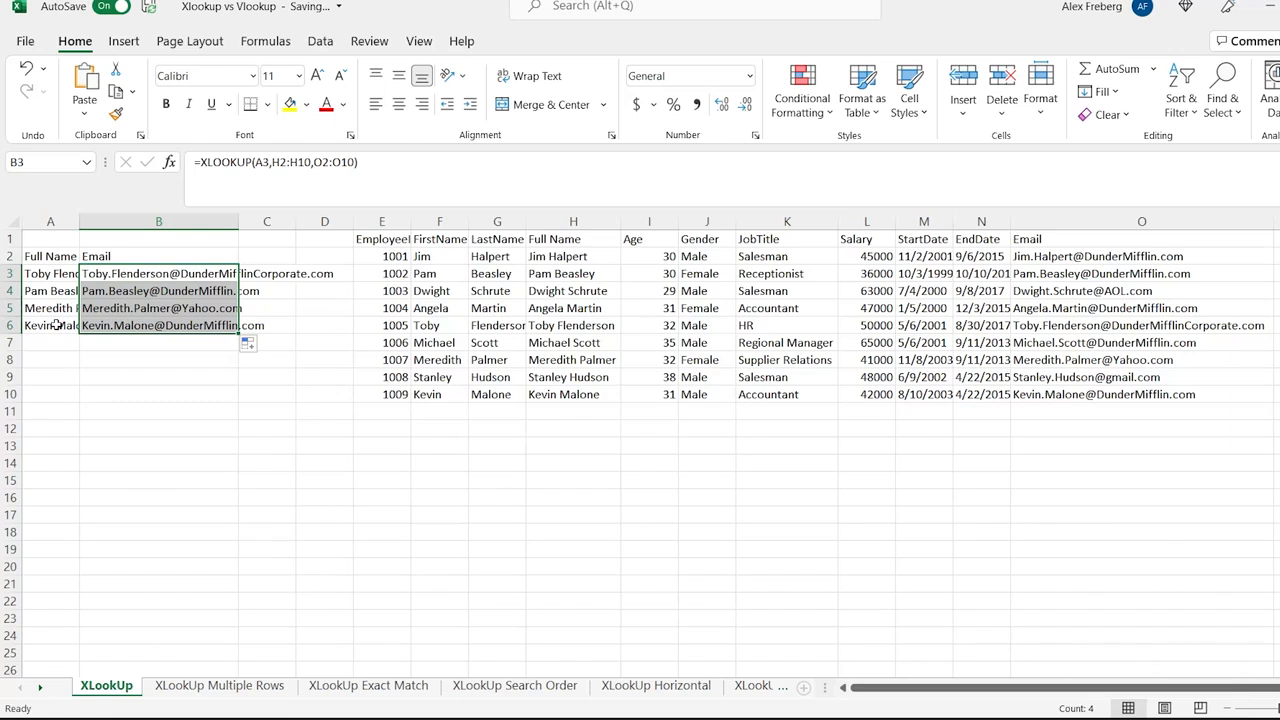
pyautogui.click(129, 289)
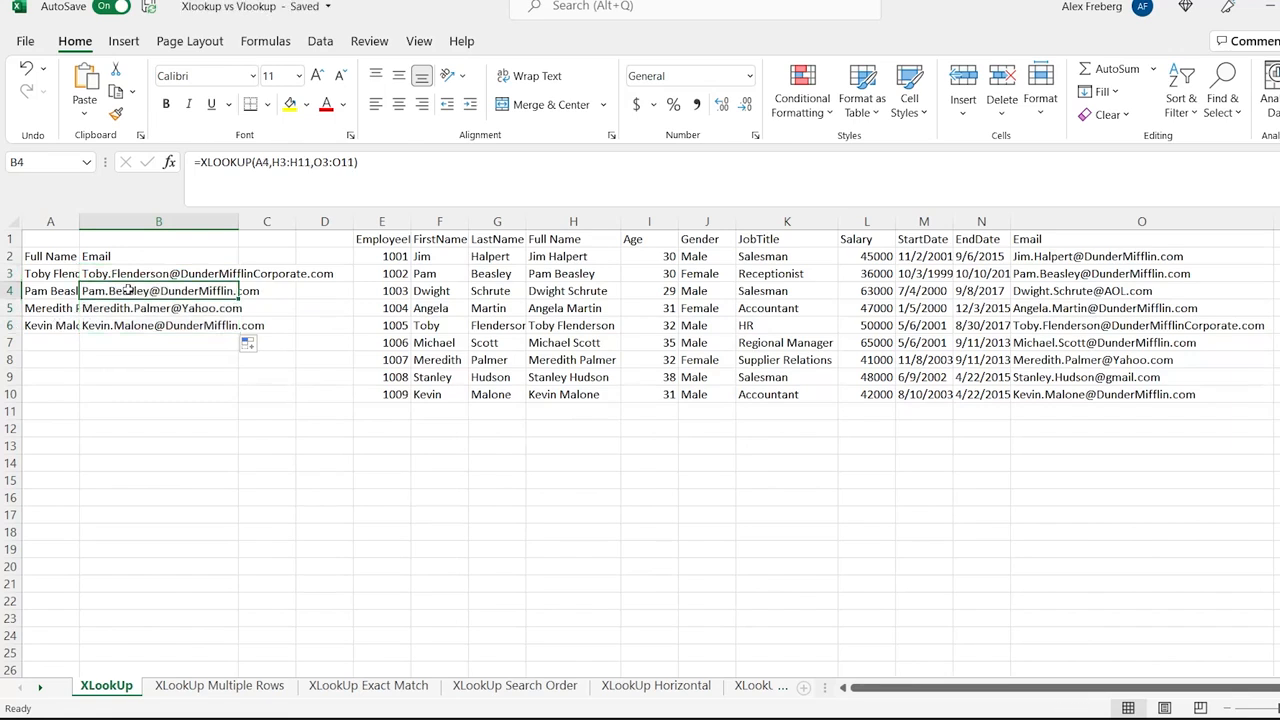
pyautogui.click(160, 341)
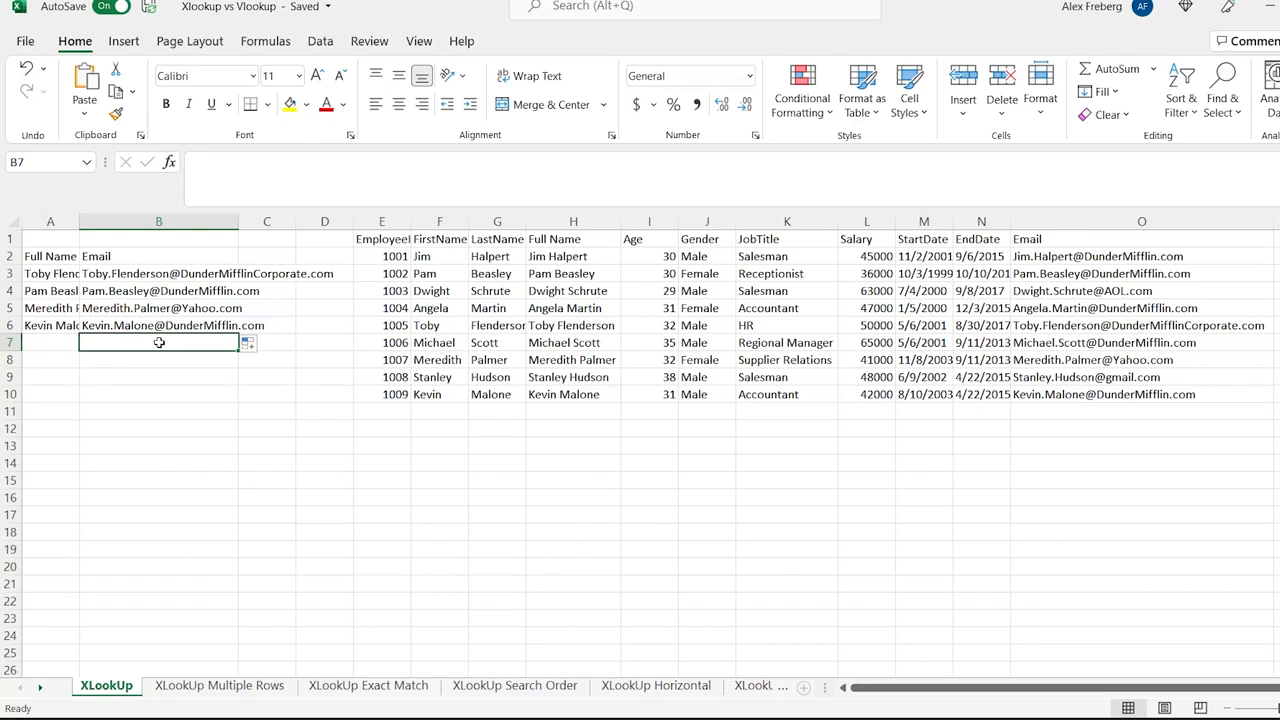
# On the XLookUp Multiple Rows sheet, enter an XLOOKUP in B3 matching A3 against I2:I10 and returning O2:P10
pyautogui.click(219, 687)
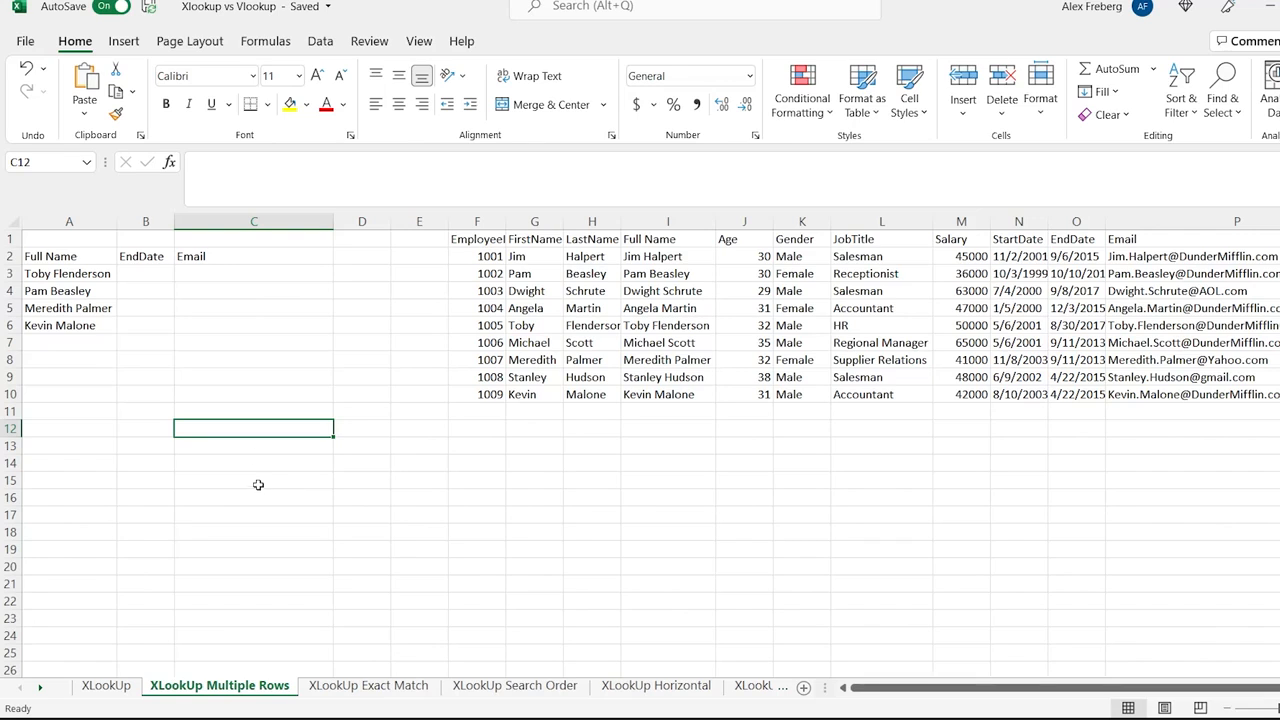
pyautogui.click(143, 273)
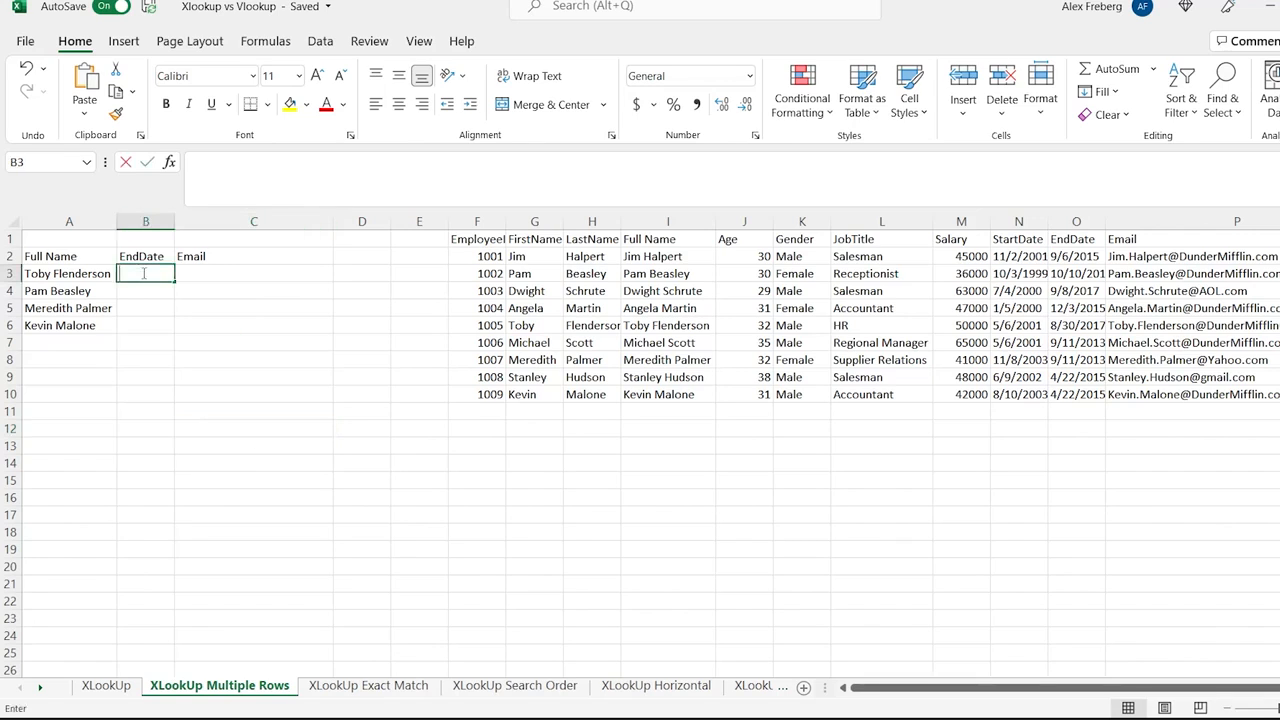
pyautogui.write('=')
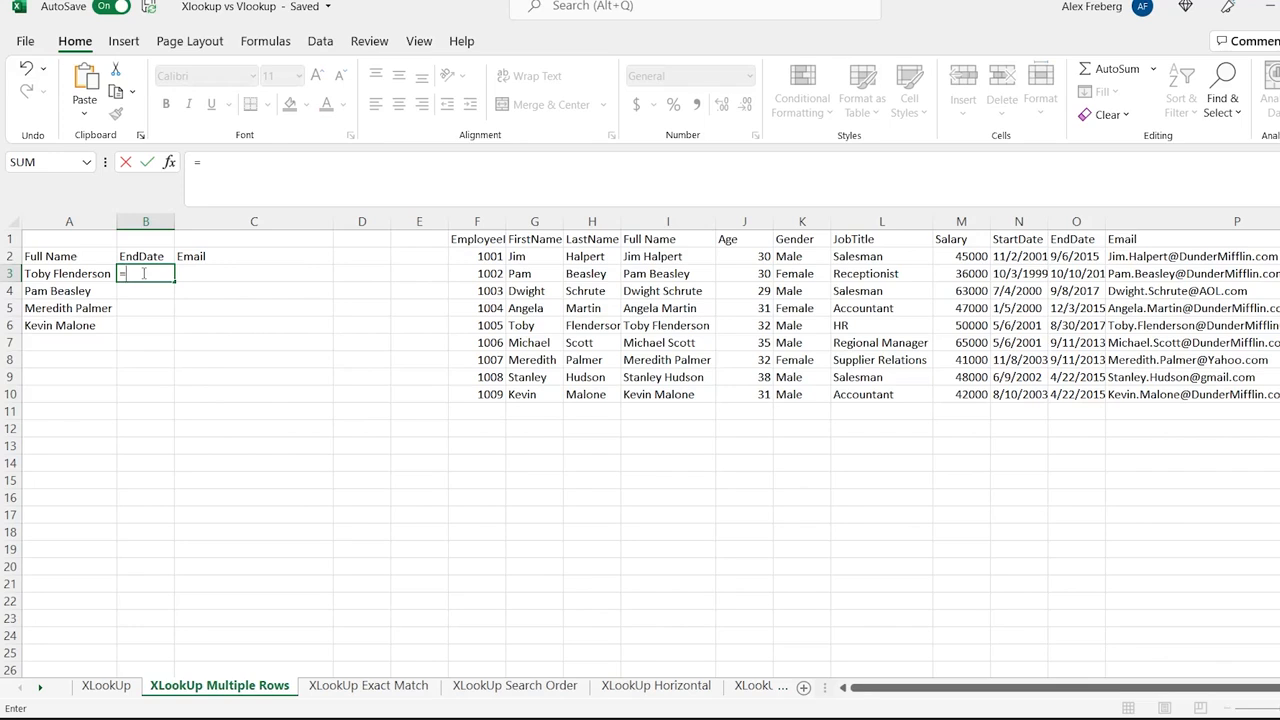
pyautogui.write('xlook')
pyautogui.press('Tab')
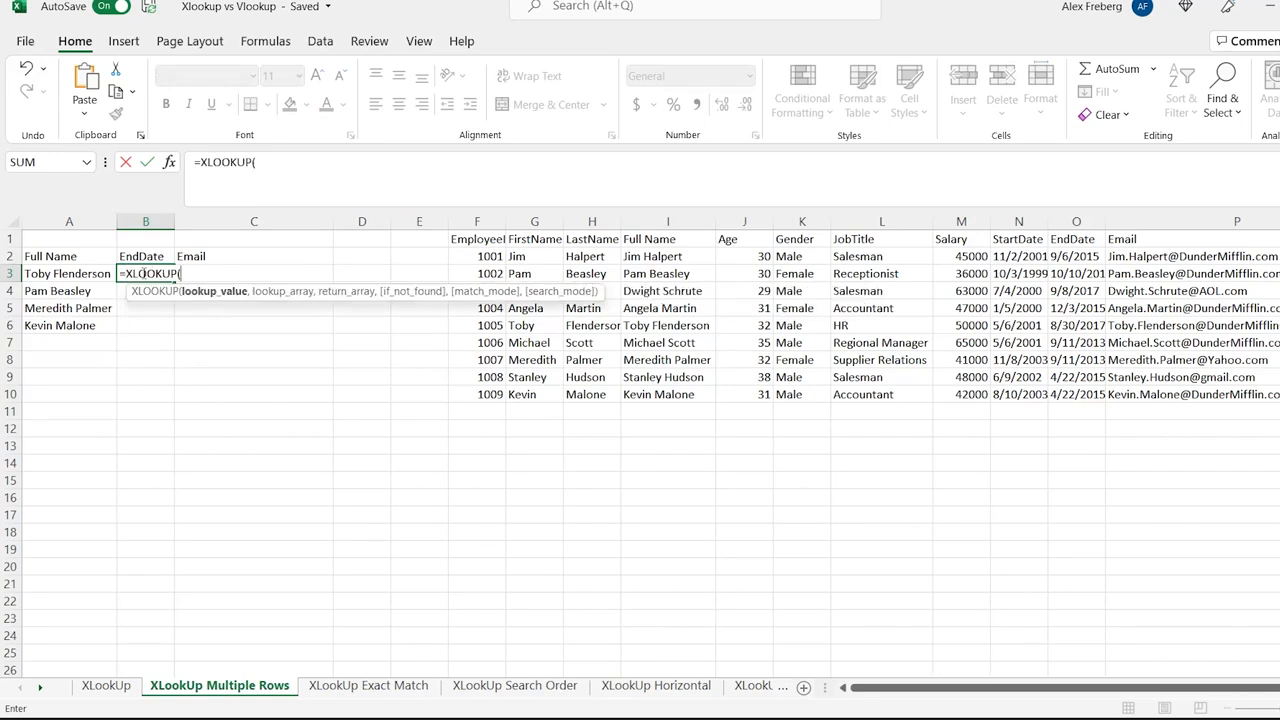
pyautogui.click(91, 274)
pyautogui.write(',')
pyautogui.moveTo(688, 257); pyautogui.dragTo(688, 393)
pyautogui.write(',')
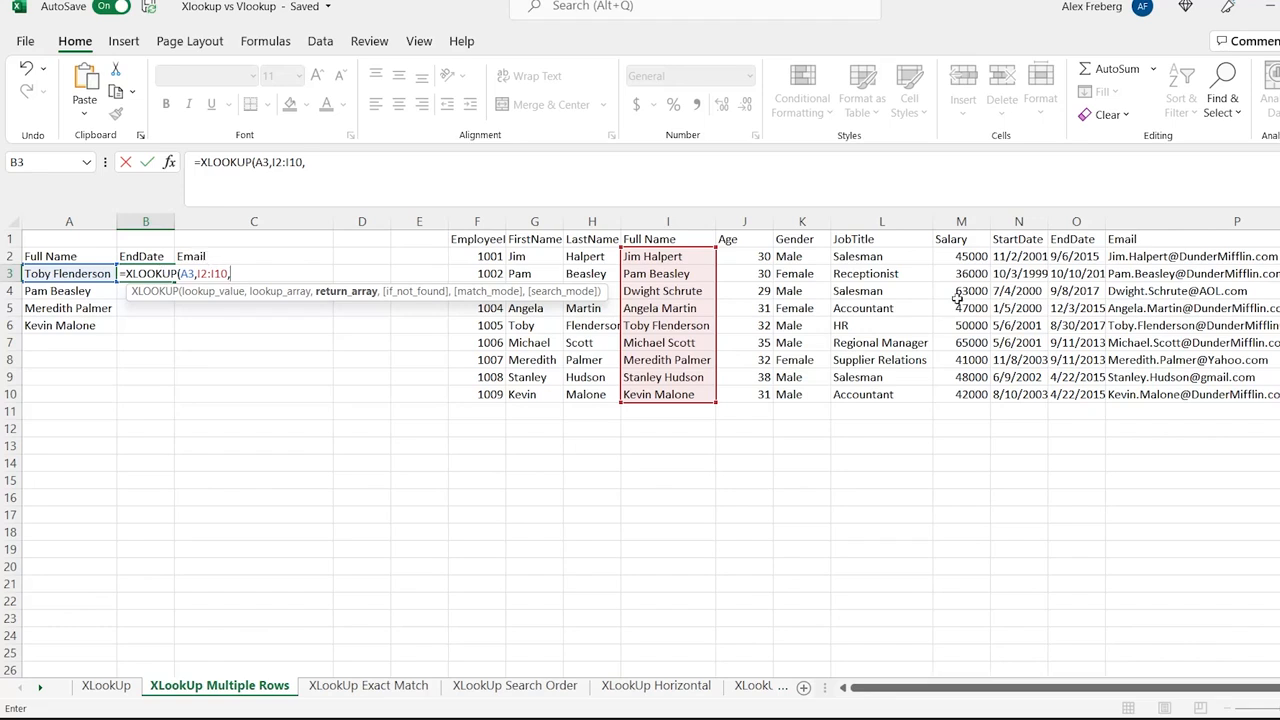
pyautogui.moveTo(1064, 256); pyautogui.dragTo(1117, 395)
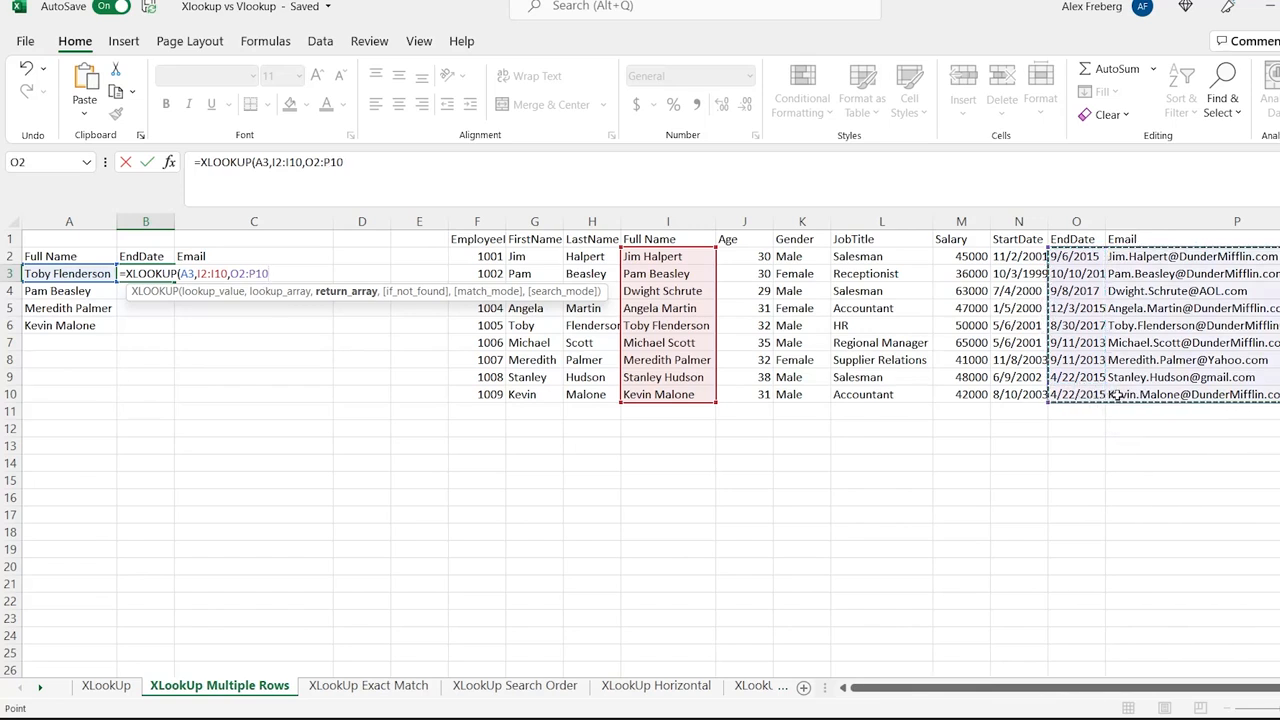
pyautogui.write(')')
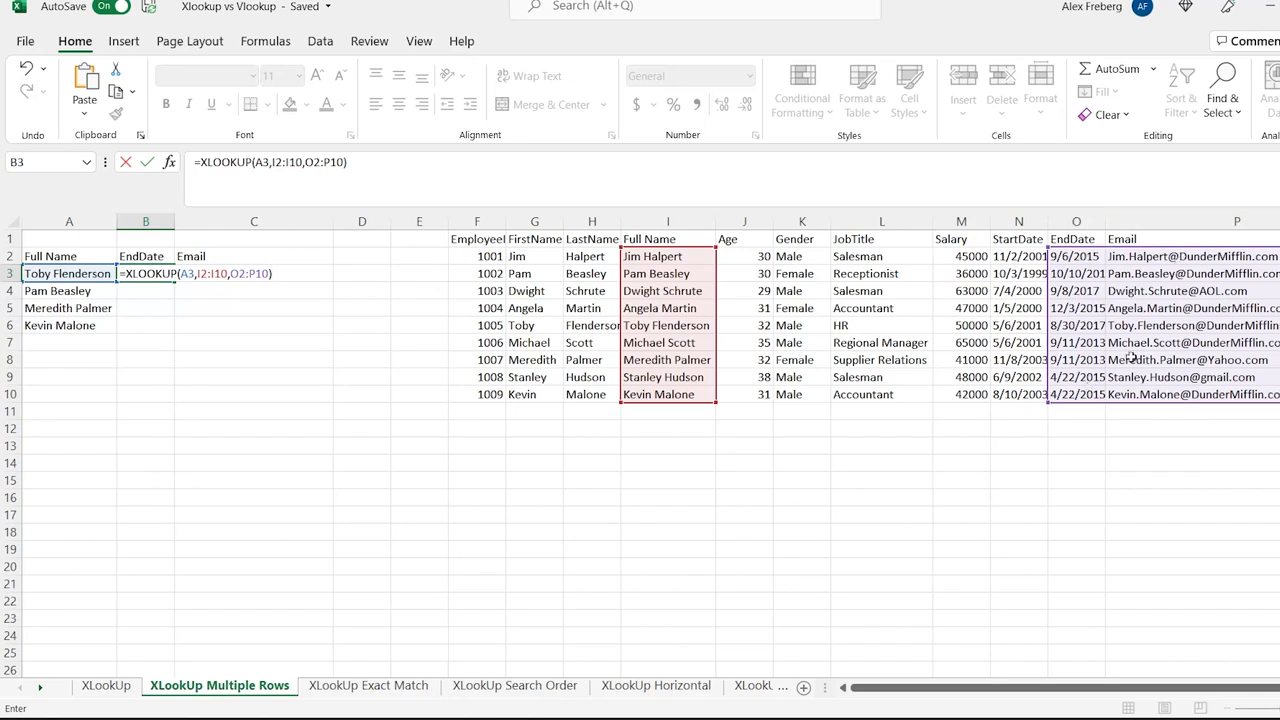
pyautogui.press('Return')
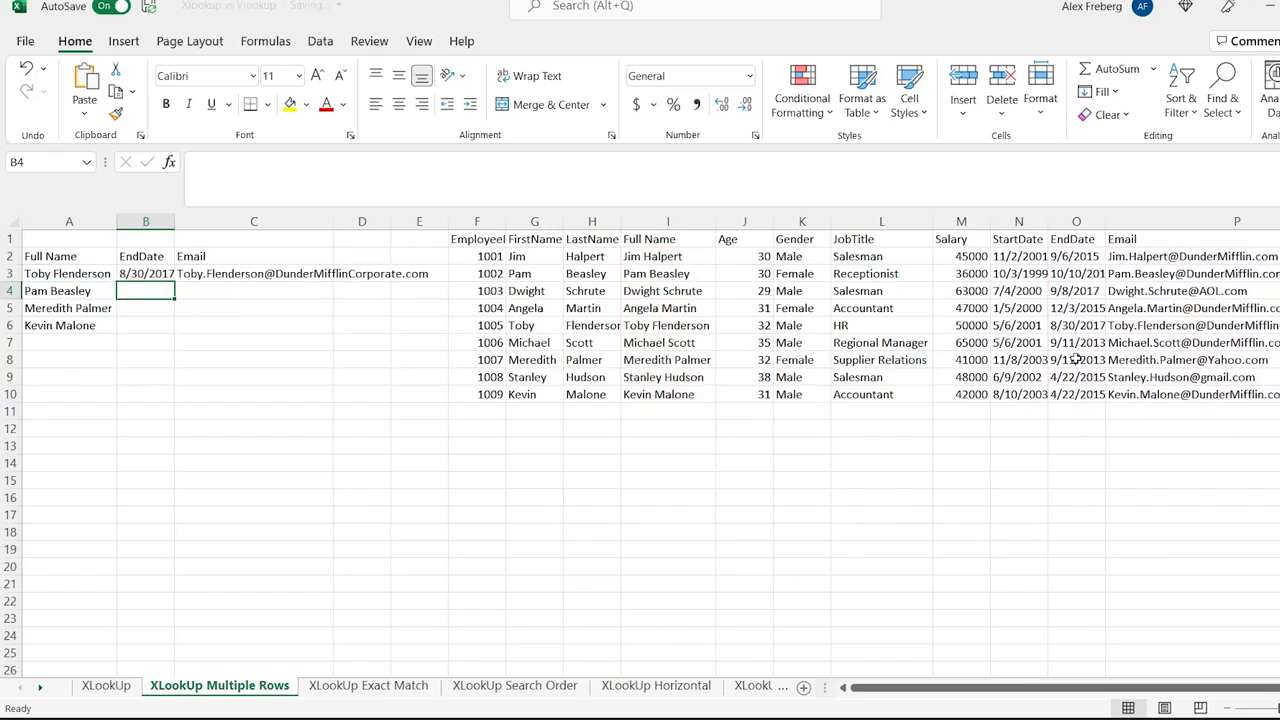
# Inspect the lookup formula behind B3 and C3 and the source columns from JobTitle to Email in L2:P10
pyautogui.click(155, 273)
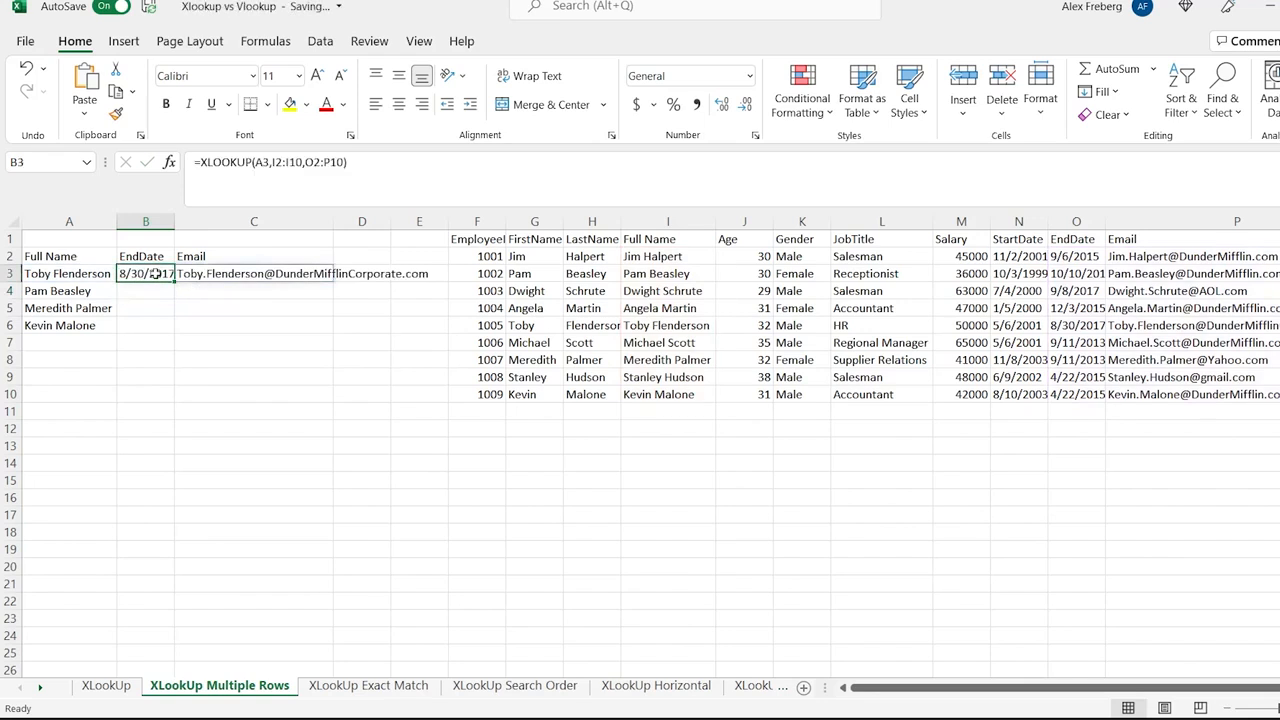
pyautogui.click(224, 276)
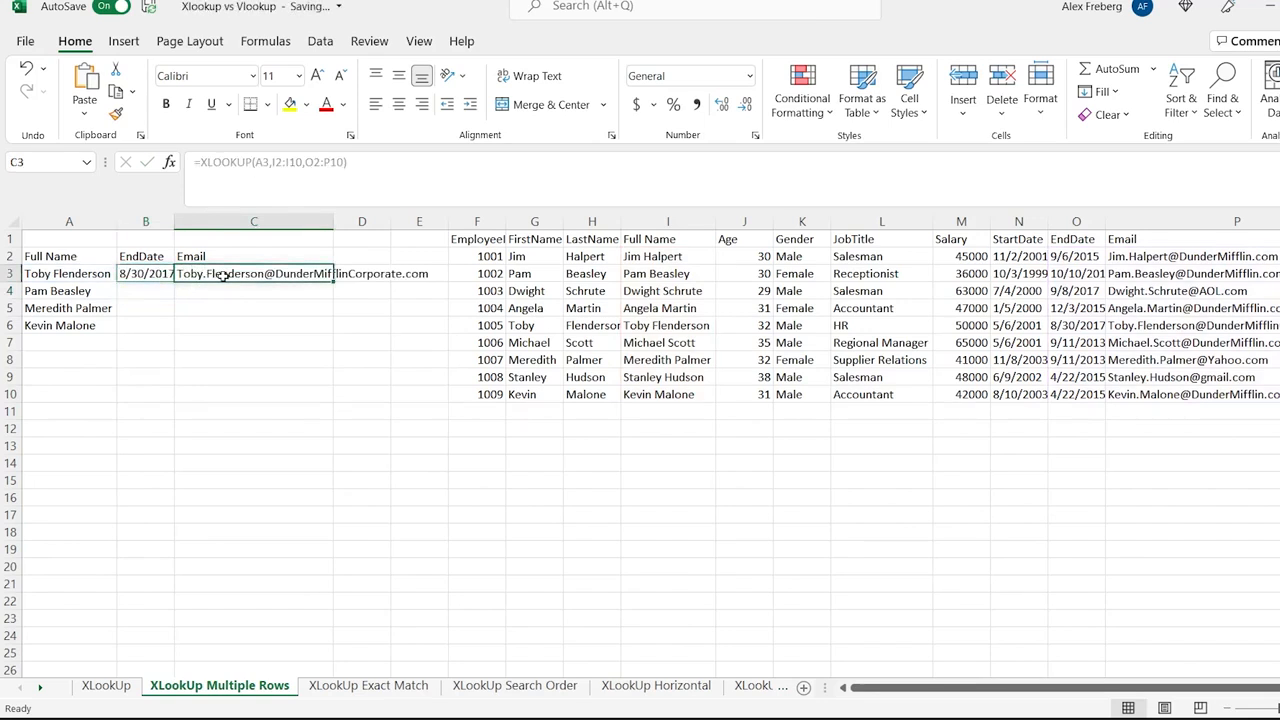
pyautogui.click(160, 275)
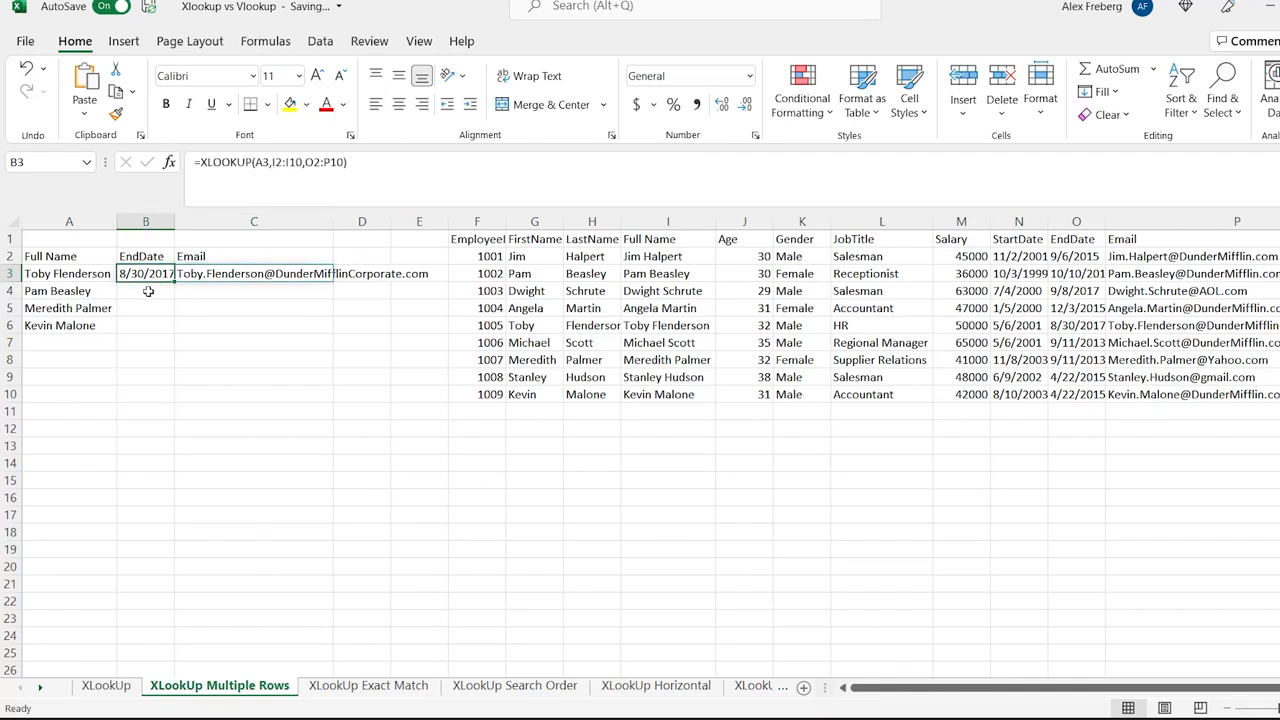
pyautogui.click(148, 291)
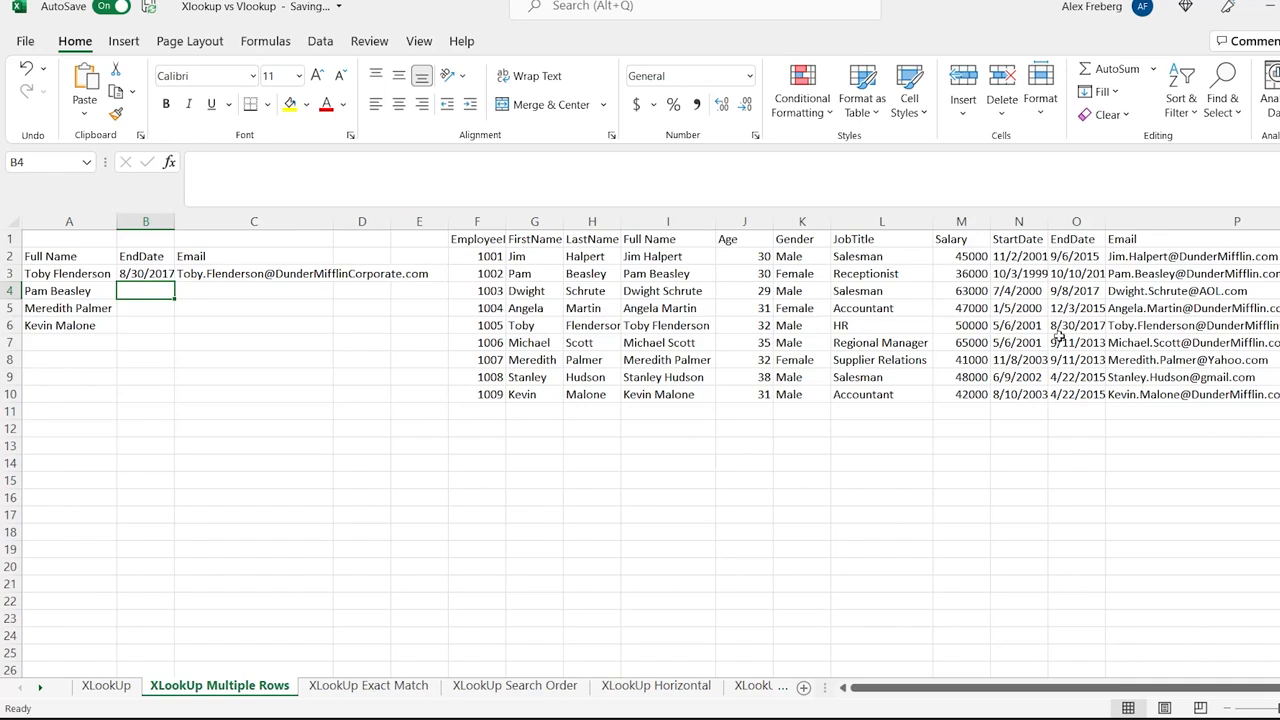
pyautogui.moveTo(882, 257); pyautogui.dragTo(1239, 397)
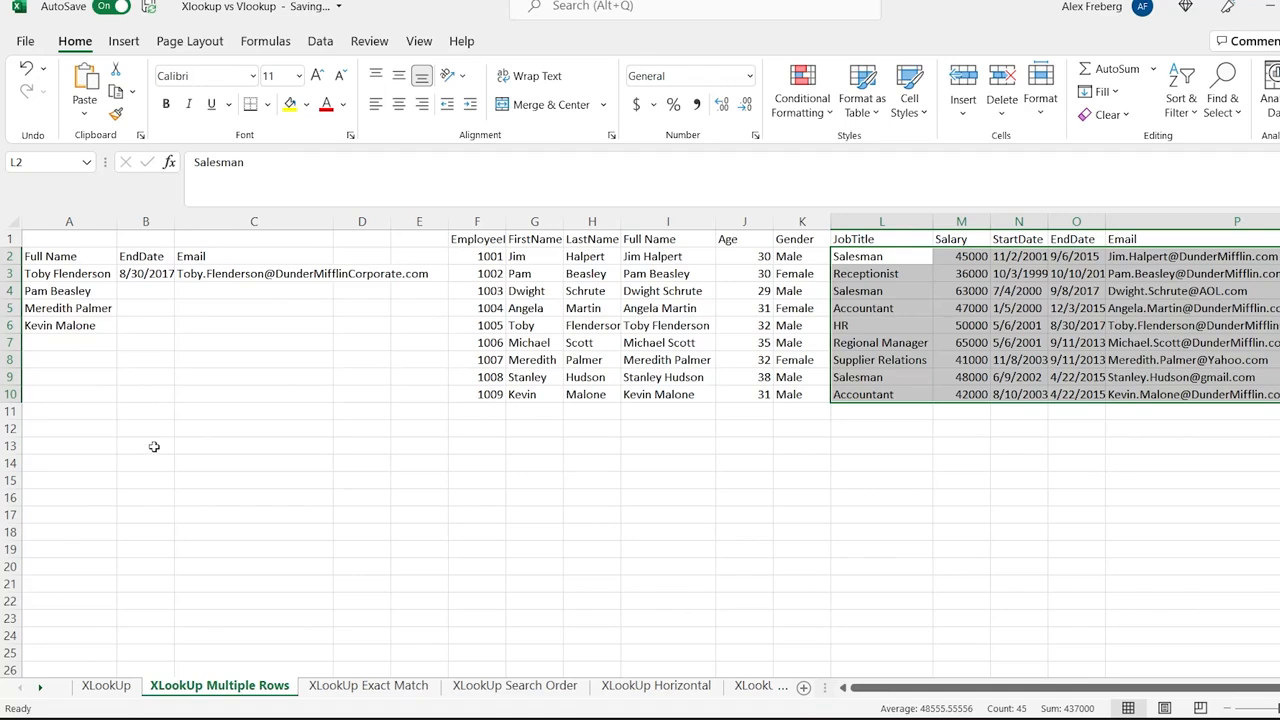
# Copy the formula text from B3 and paste it with its references unchanged into B13
pyautogui.click(157, 271)
pyautogui.moveTo(357, 170); pyautogui.dragTo(190, 163)
pyautogui.hotkey('ctrl', 'c')
pyautogui.press('Escape')
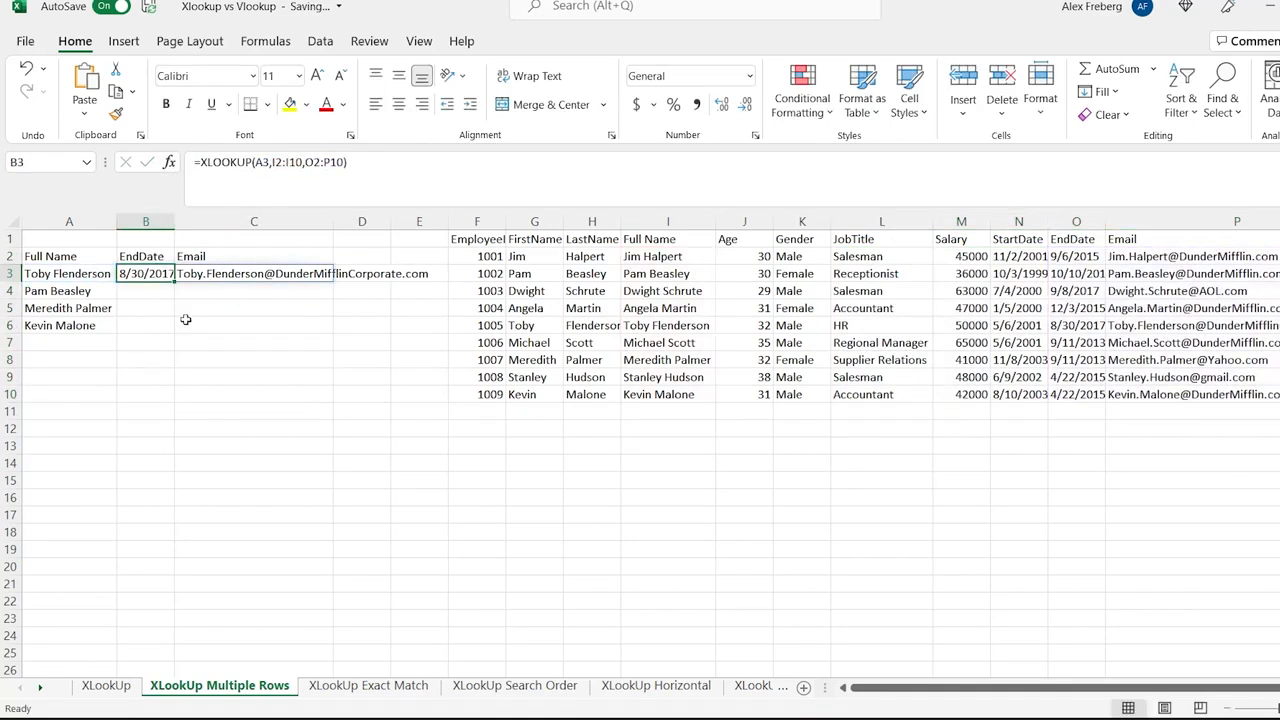
pyautogui.click(145, 447)
pyautogui.hotkey('ctrl', 'v')
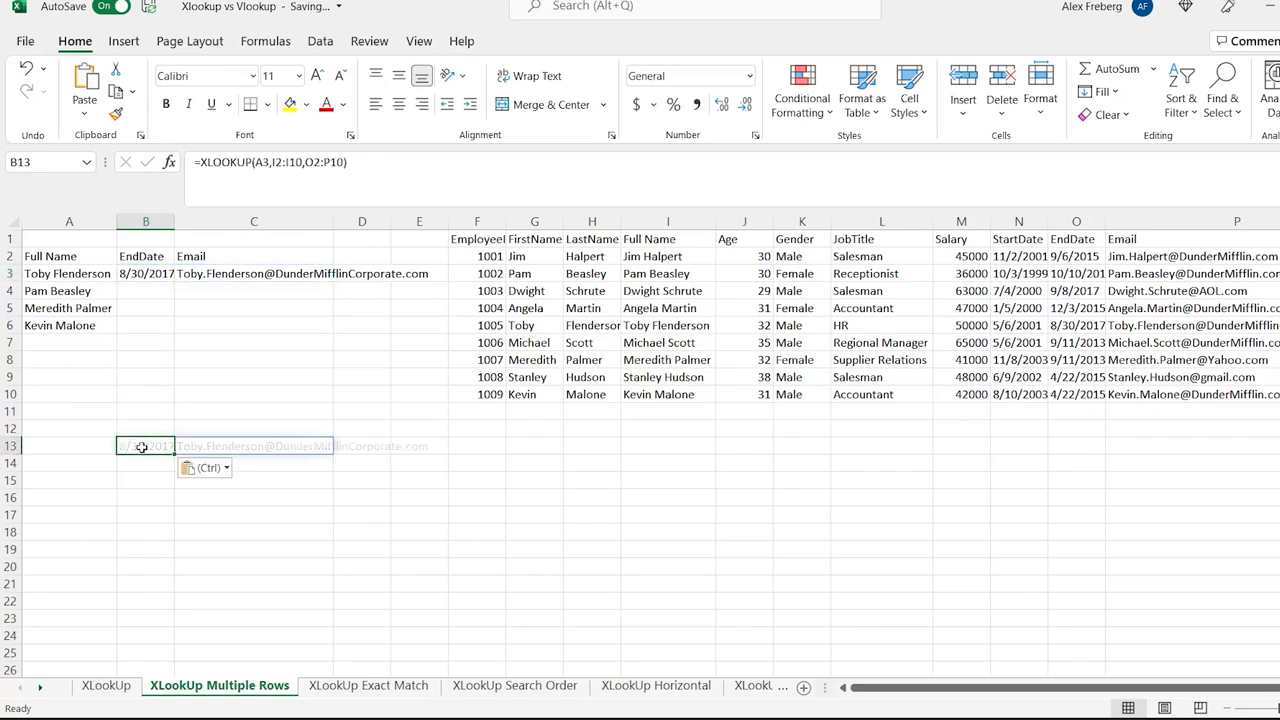
# Change the return array of the XLOOKUP in B13 to J2:P10, covering the columns from Age to Email
pyautogui.doubleClick(148, 446)
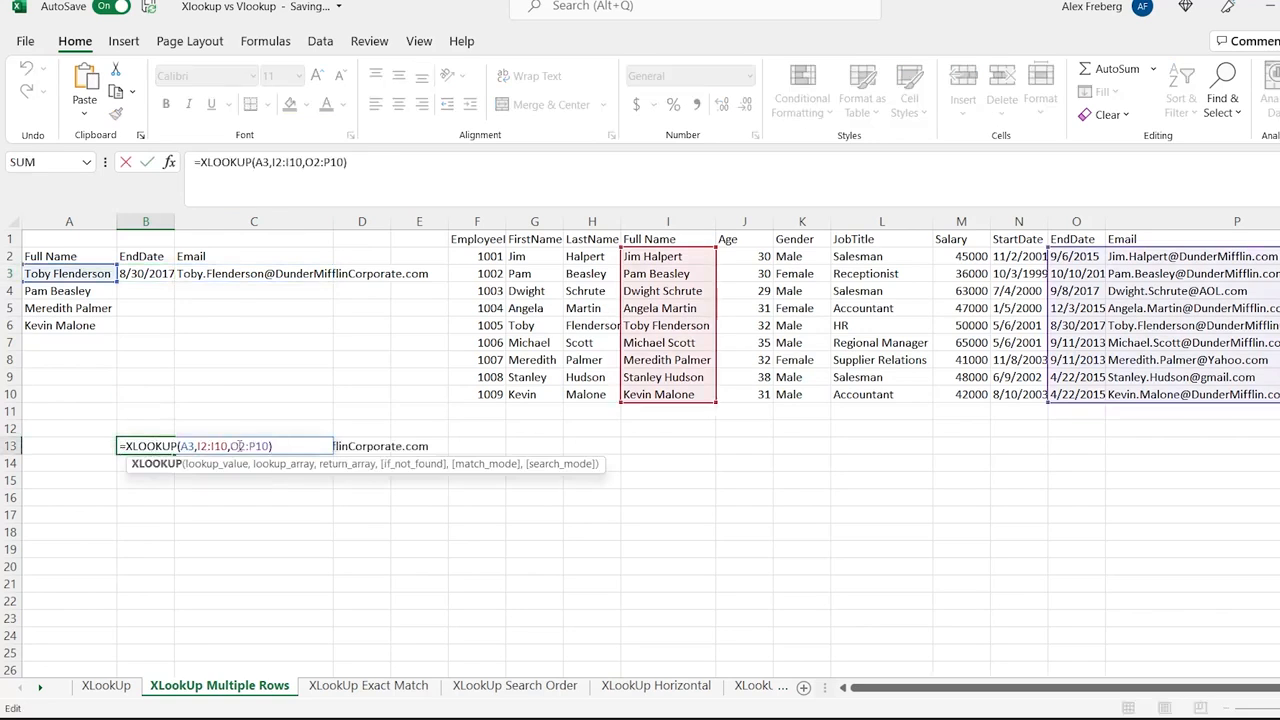
pyautogui.doubleClick(269, 447)
pyautogui.moveTo(270, 446); pyautogui.dragTo(240, 448)
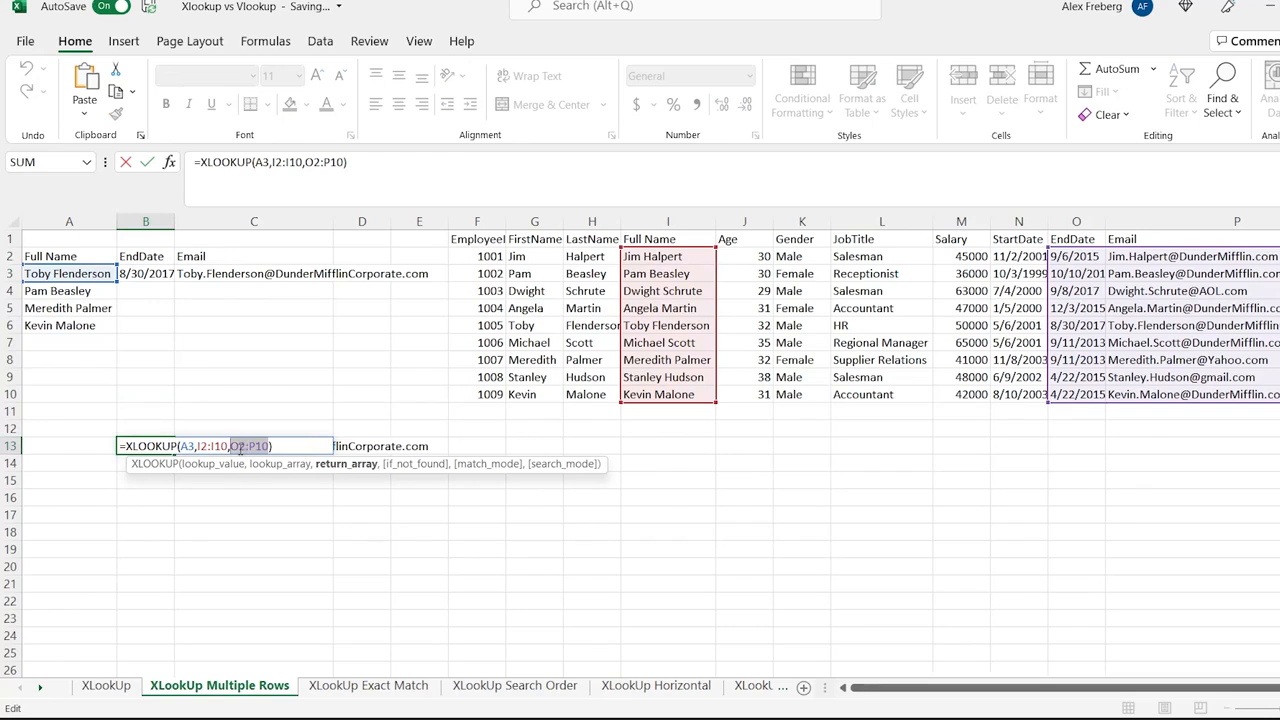
pyautogui.press('BackSpace')
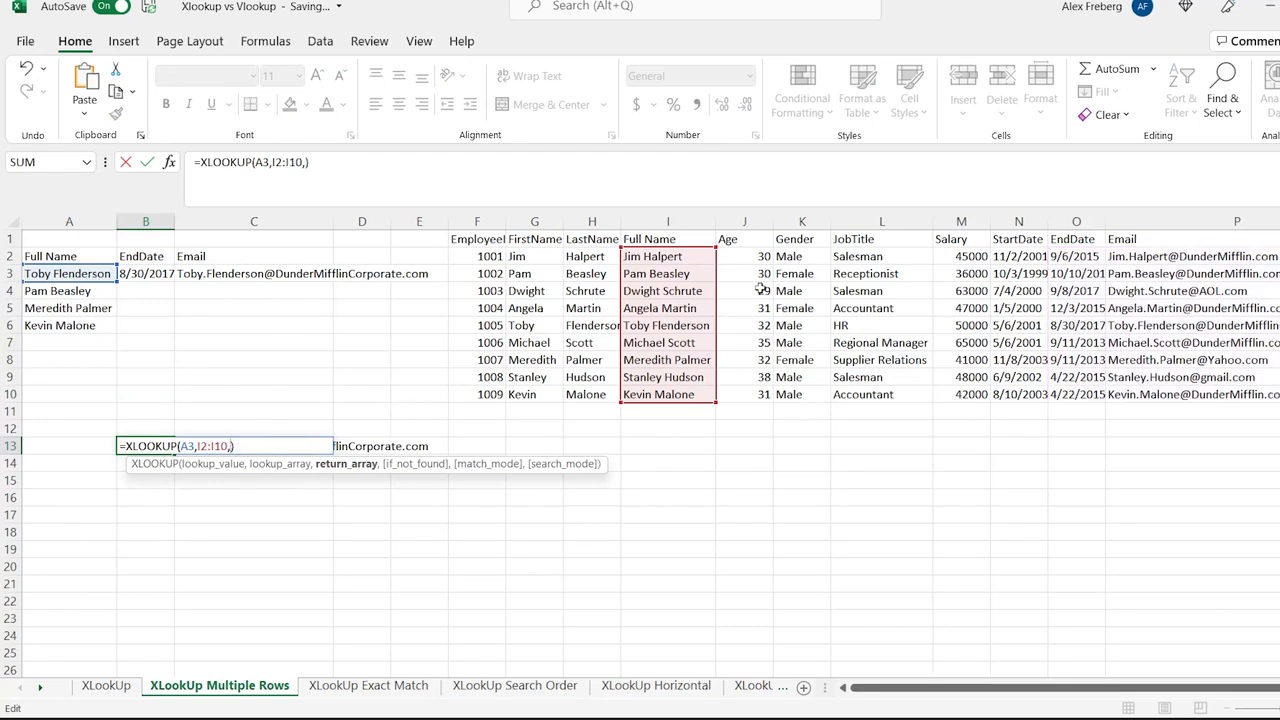
pyautogui.moveTo(743, 257); pyautogui.dragTo(1157, 396)
pyautogui.press('Return')
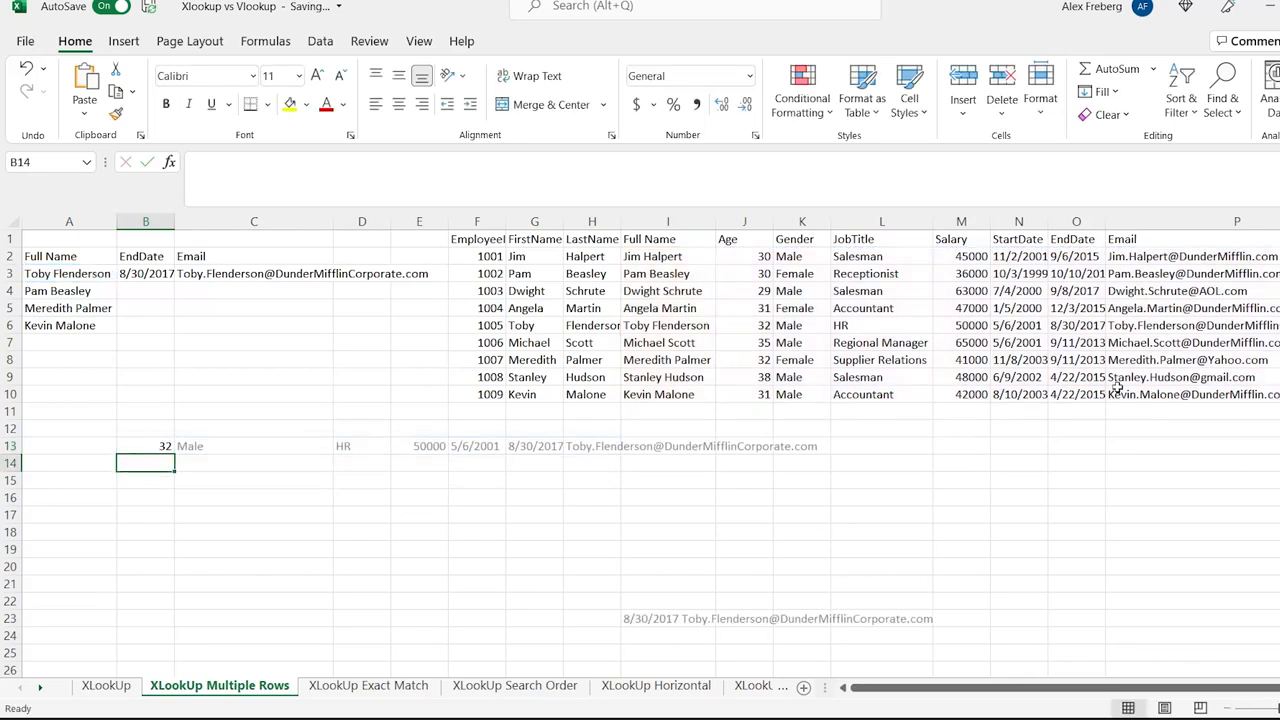
# Clear the trial lookup results from B13:H13
pyautogui.moveTo(160, 446); pyautogui.dragTo(590, 446)
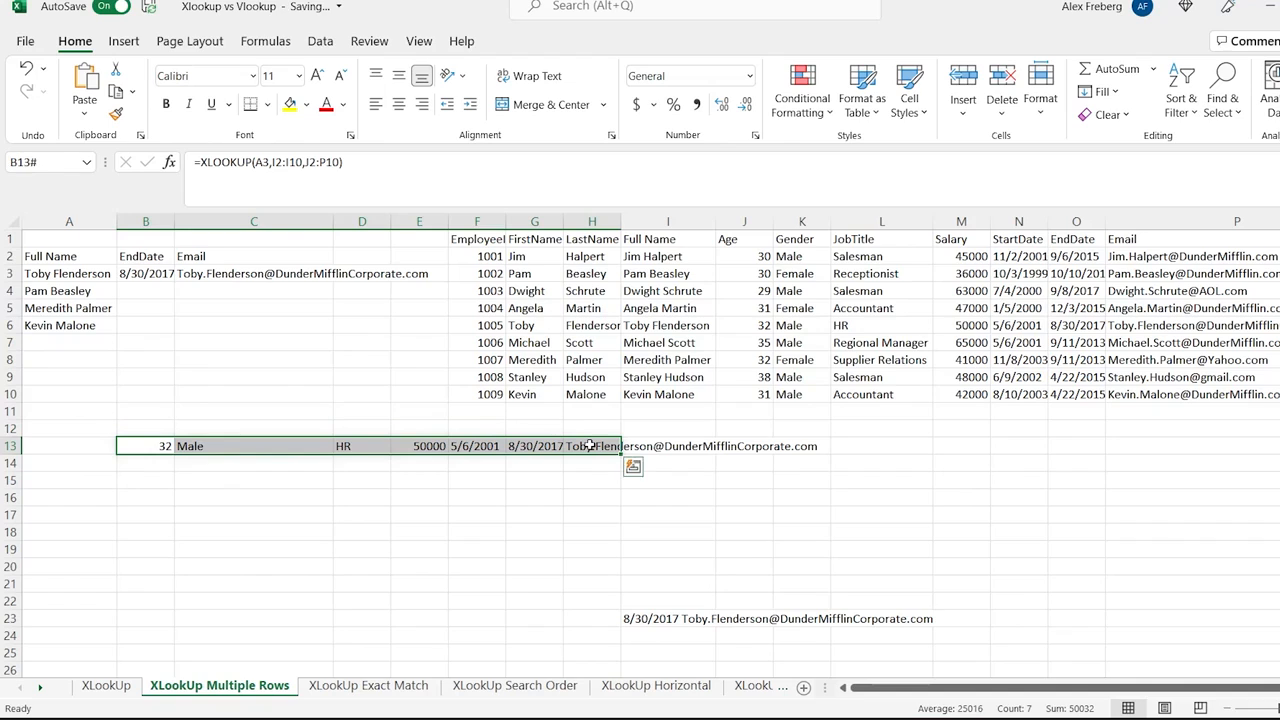
pyautogui.press('Delete')
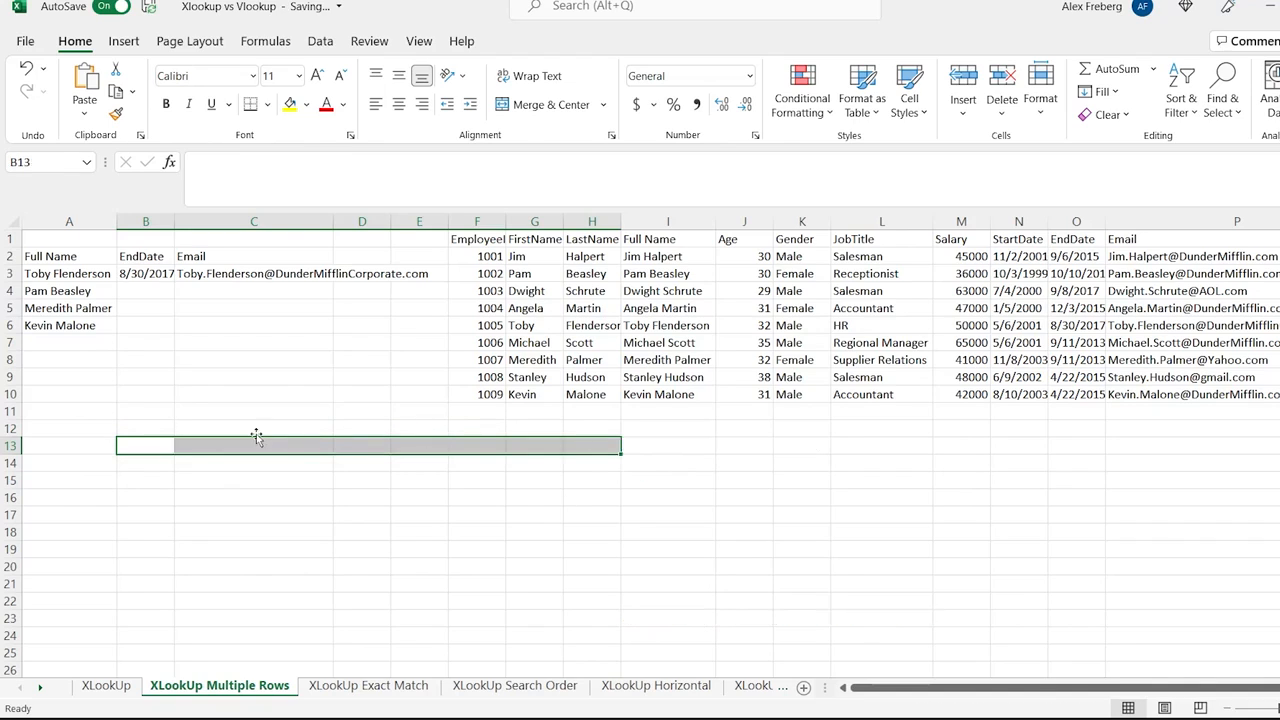
# Examine the source columns from Salary to Email and the Full Name lookup column in the employee table
pyautogui.click(251, 428)
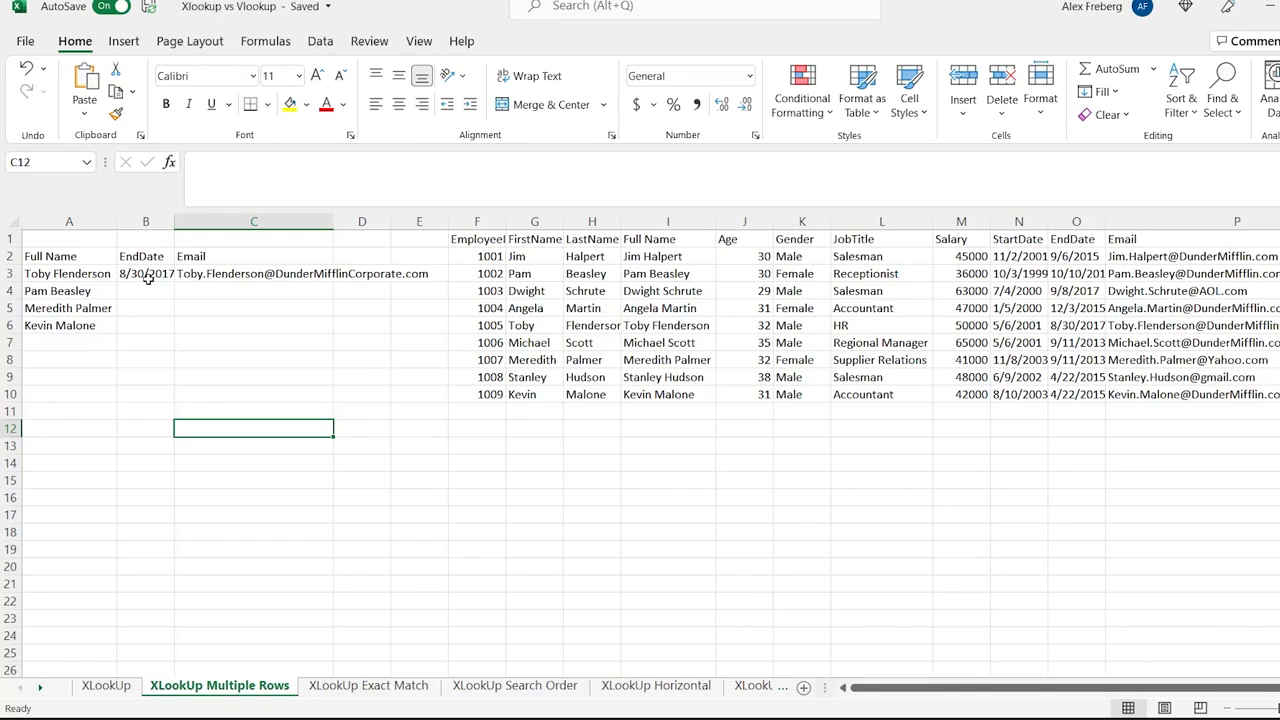
pyautogui.click(961, 221)
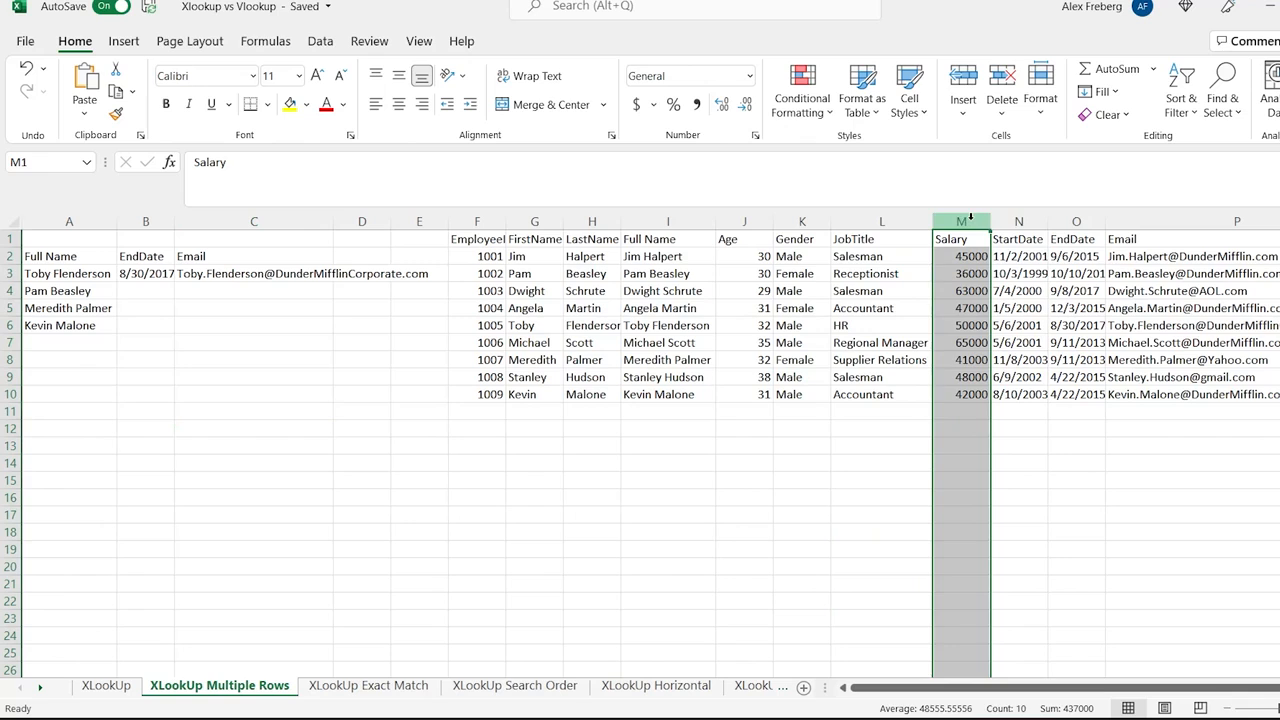
pyautogui.click(1019, 221)
pyautogui.click(1076, 221)
pyautogui.click(1180, 221)
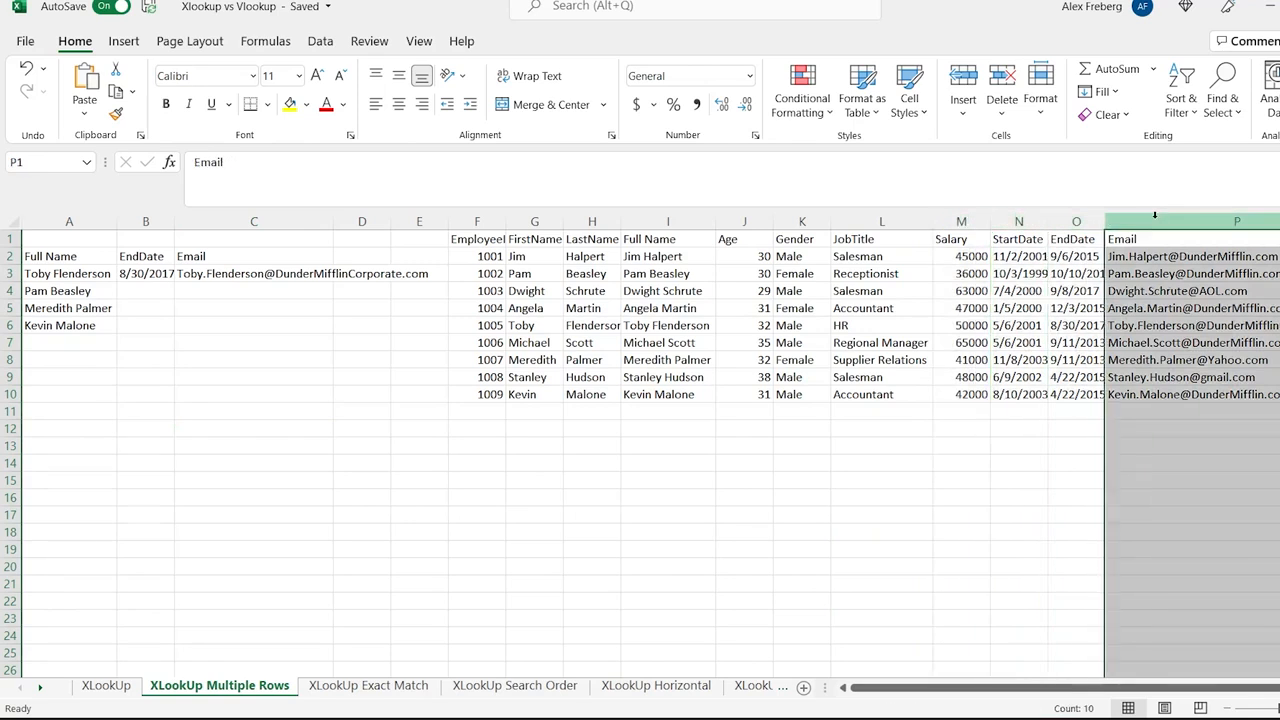
pyautogui.click(692, 259)
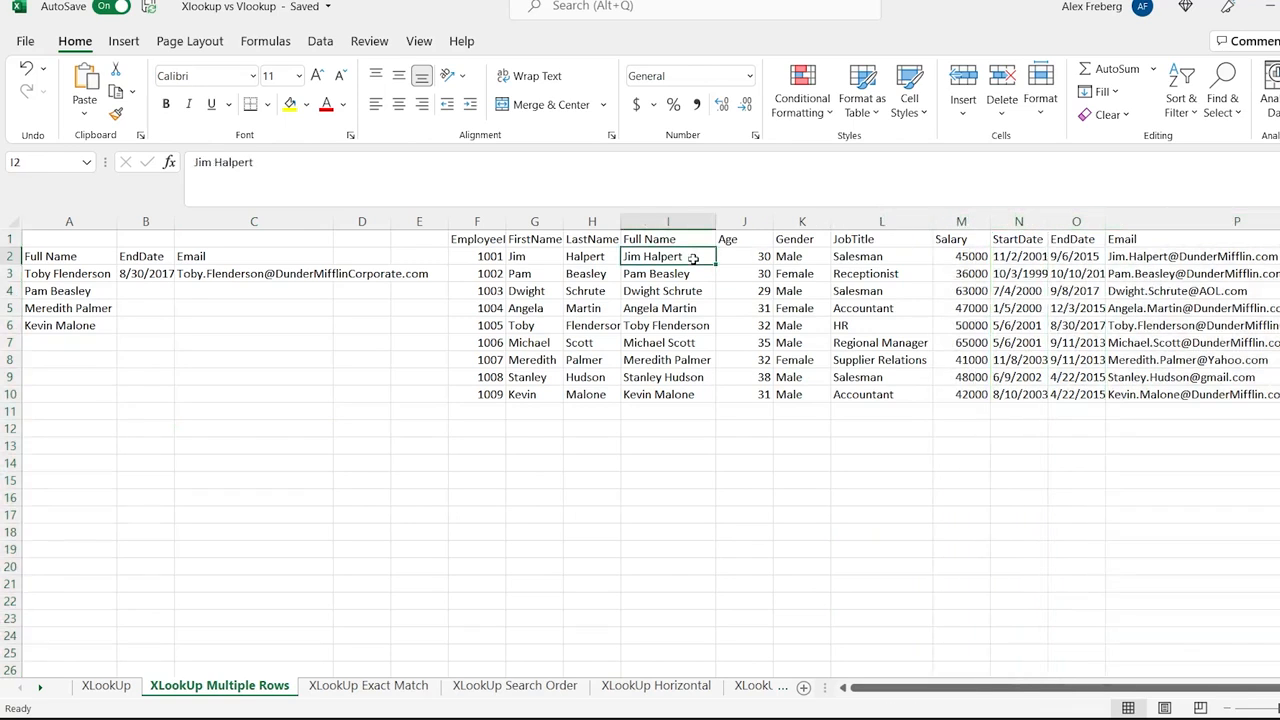
# Fill the XLOOKUP formula from B3 down through B6 for the remaining full names
pyautogui.click(145, 274)
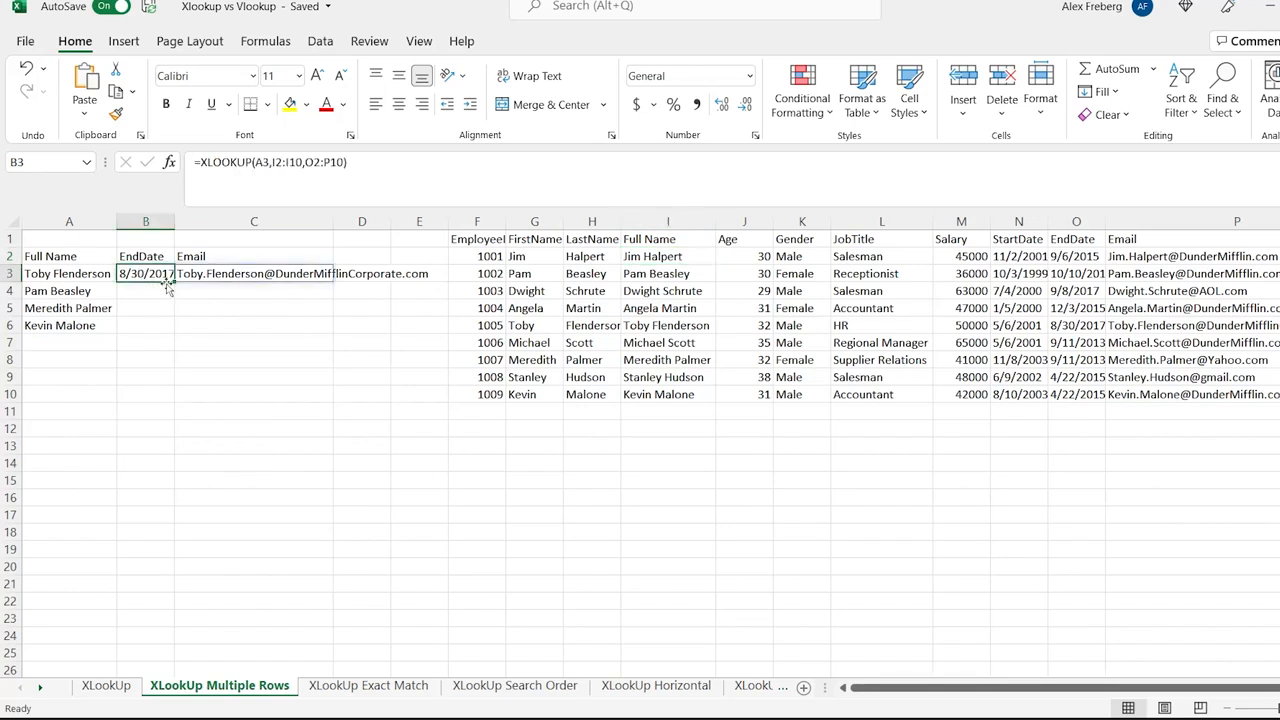
pyautogui.moveTo(175, 282); pyautogui.dragTo(160, 332)
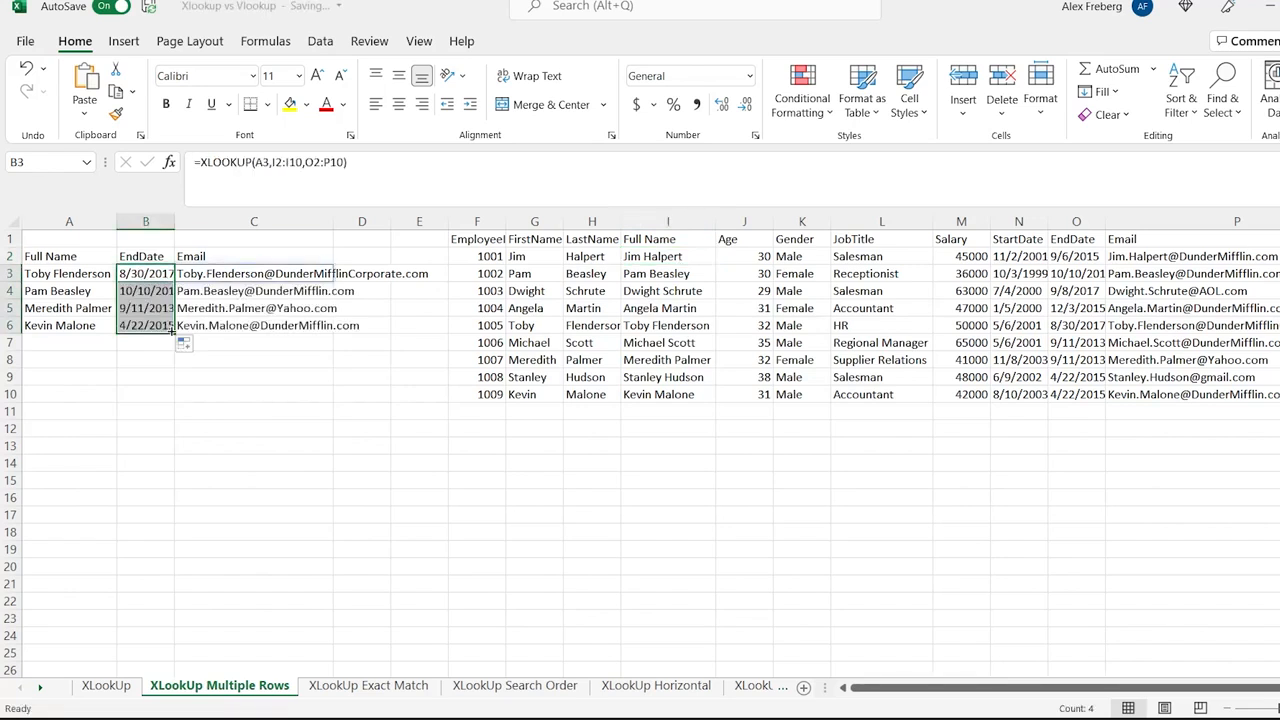
pyautogui.click(159, 361)
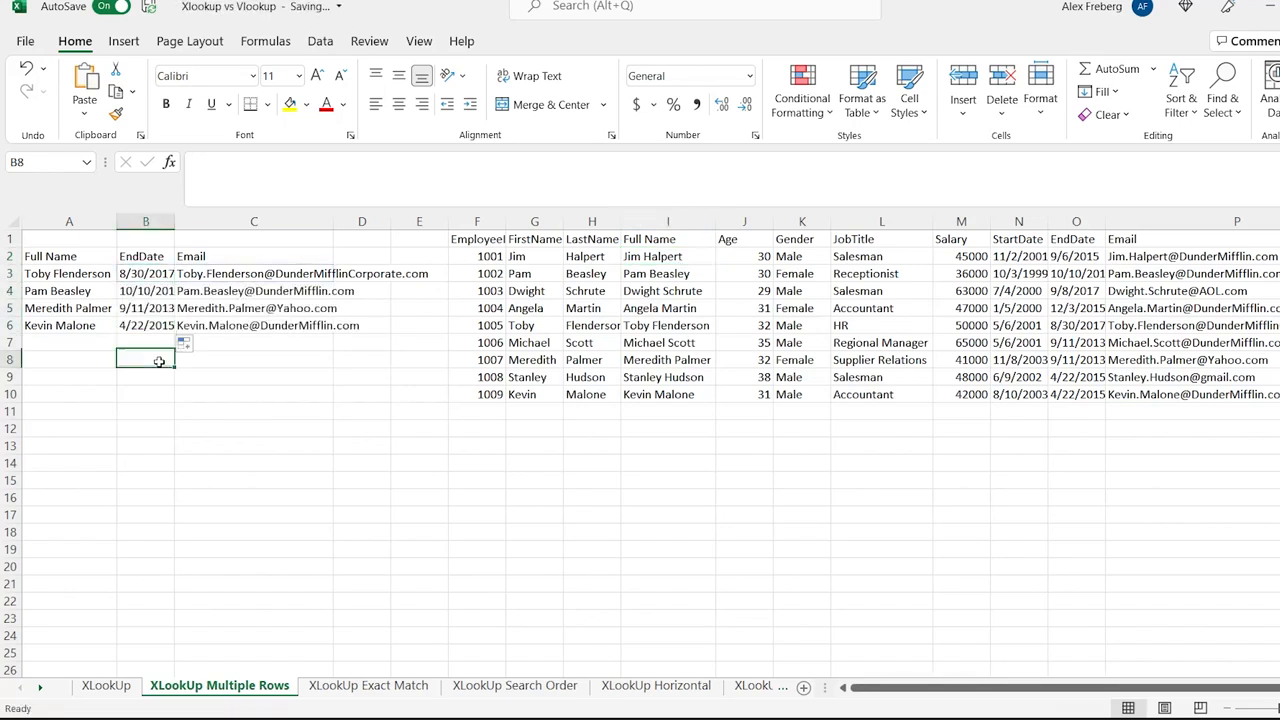
# On the XLookUp Exact Match sheet, begin an XLOOKUP formula in B3 with A3 as the lookup value
pyautogui.click(386, 689)
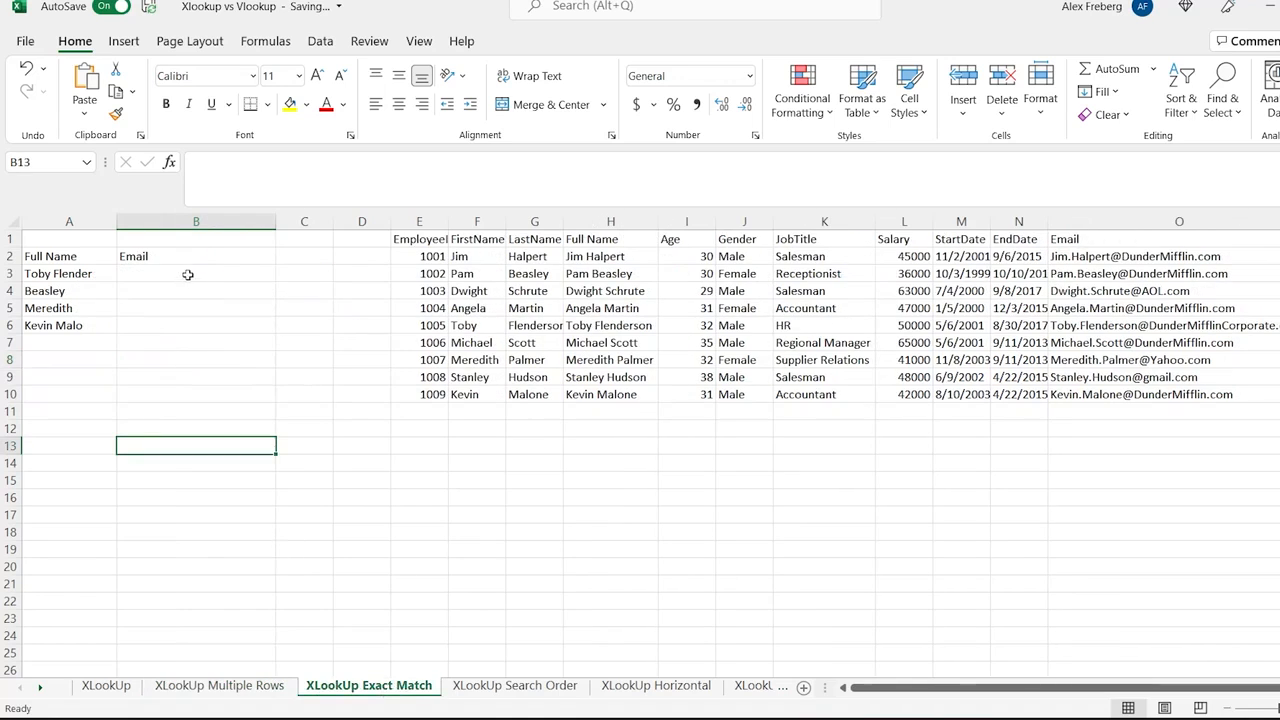
pyautogui.doubleClick(198, 274)
pyautogui.write('=')
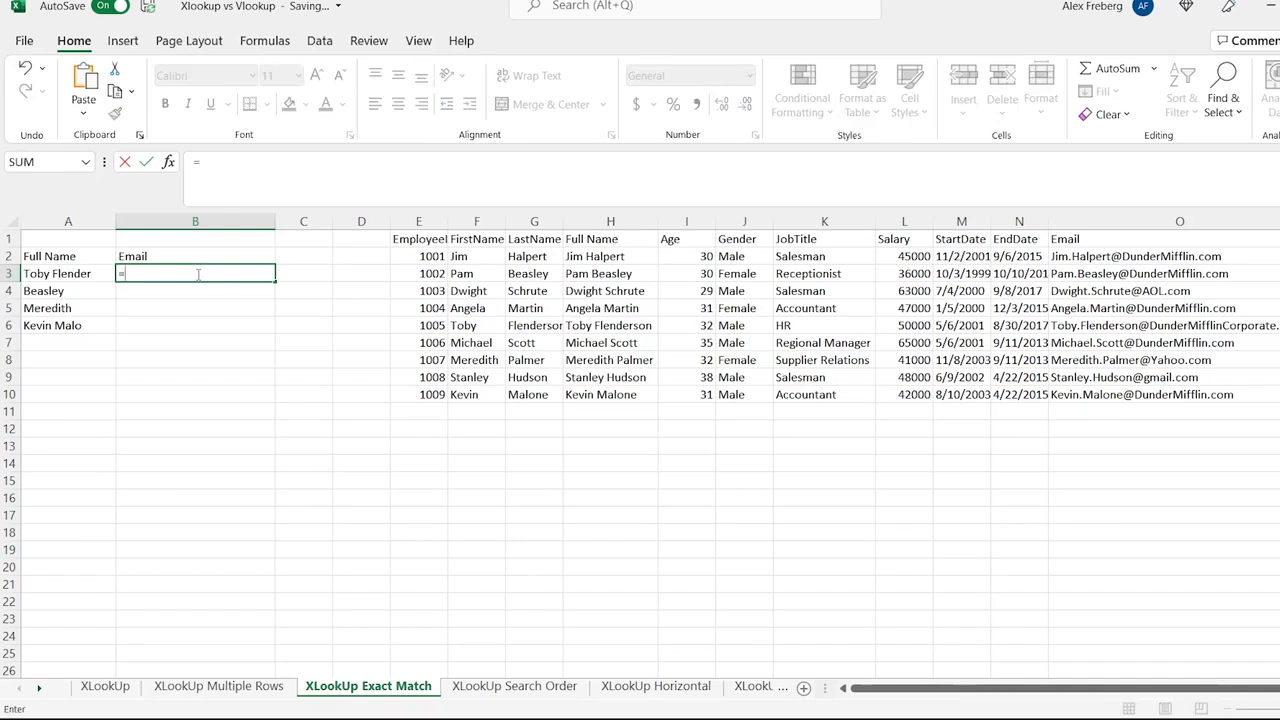
pyautogui.write('xl')
pyautogui.press('Tab')
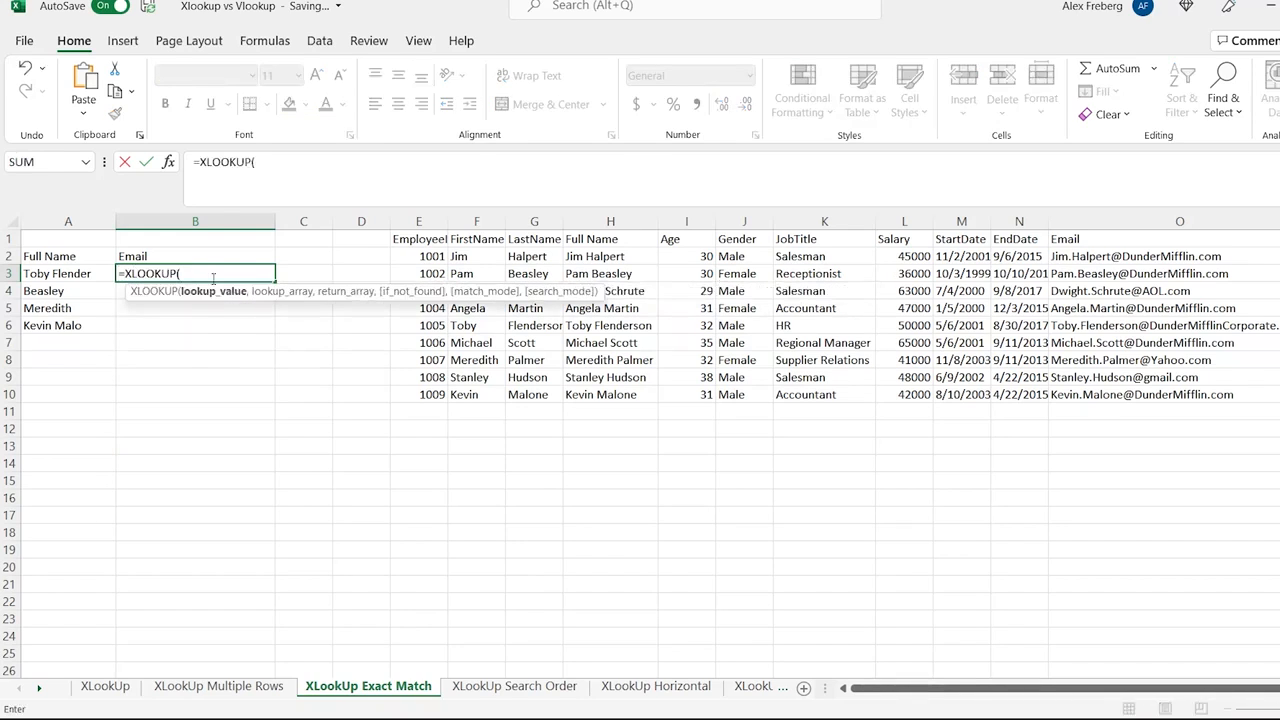
pyautogui.click(89, 273)
pyautogui.write(',')
# Set the lookup array to the full names in H2:H10 and the return array to the emails in O2:O10
pyautogui.click(630, 254)
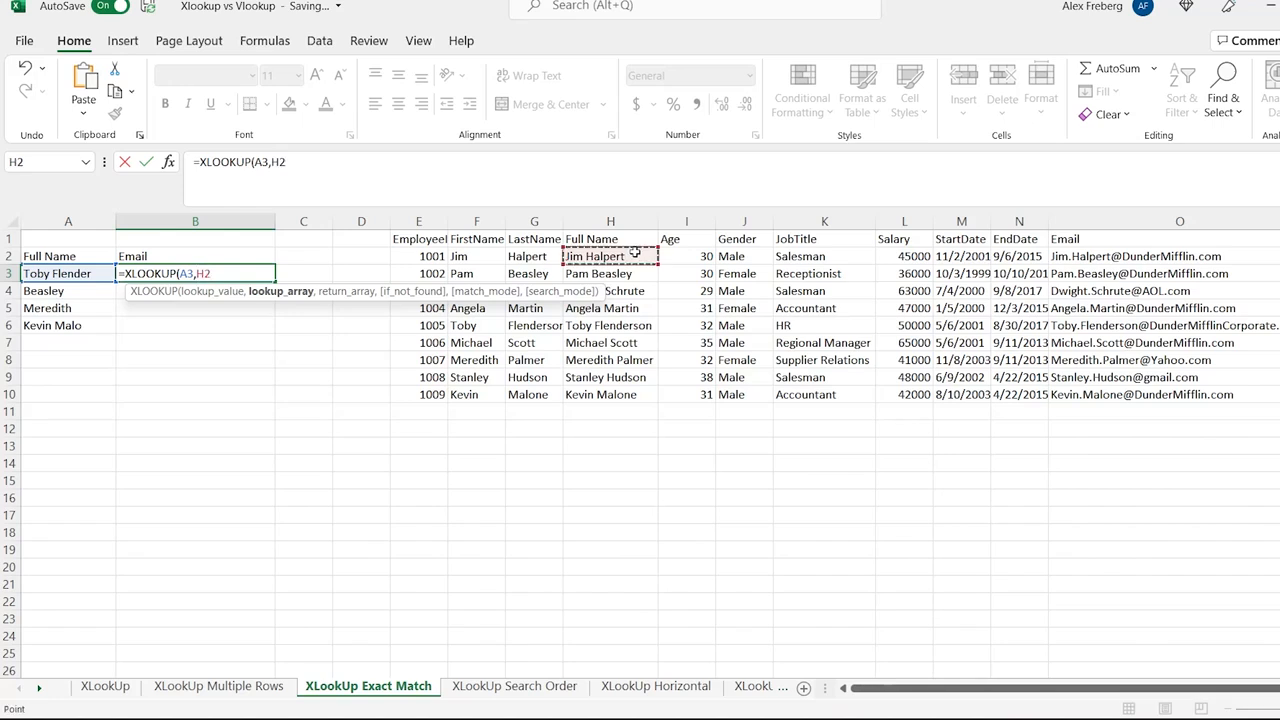
pyautogui.keyDown('shift'); pyautogui.click(621, 397); pyautogui.keyUp('shift')
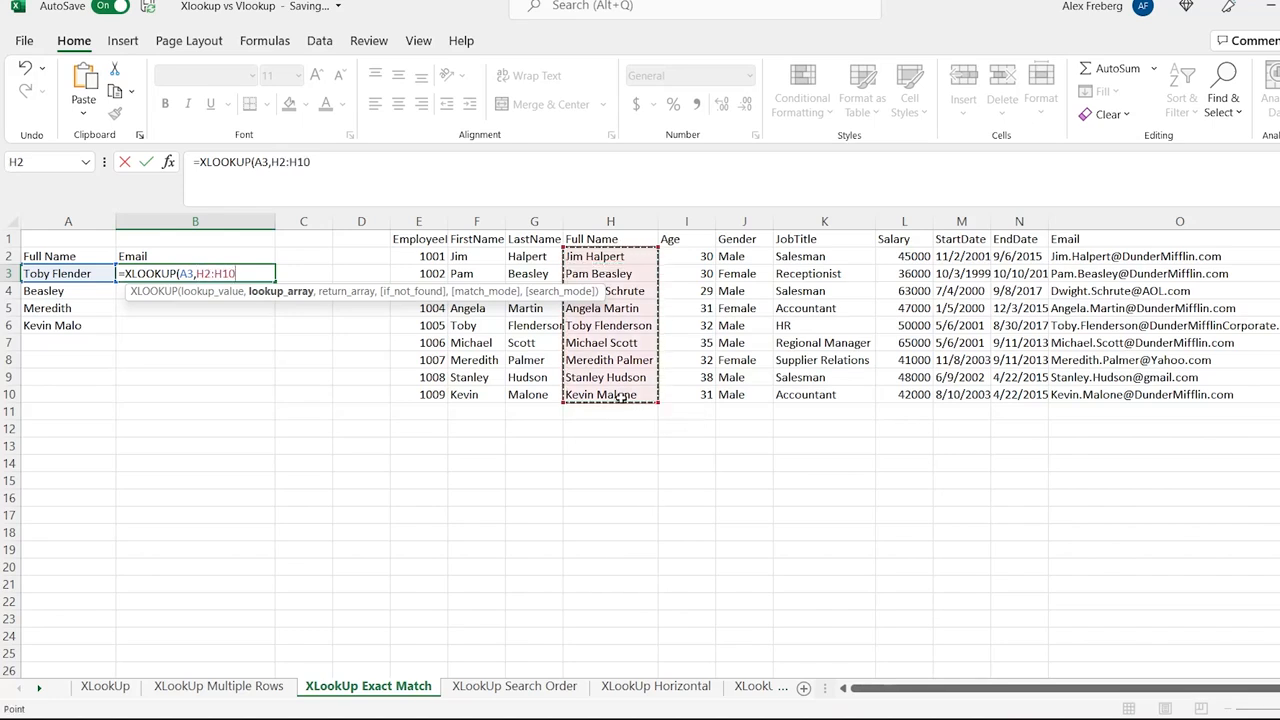
pyautogui.write(',')
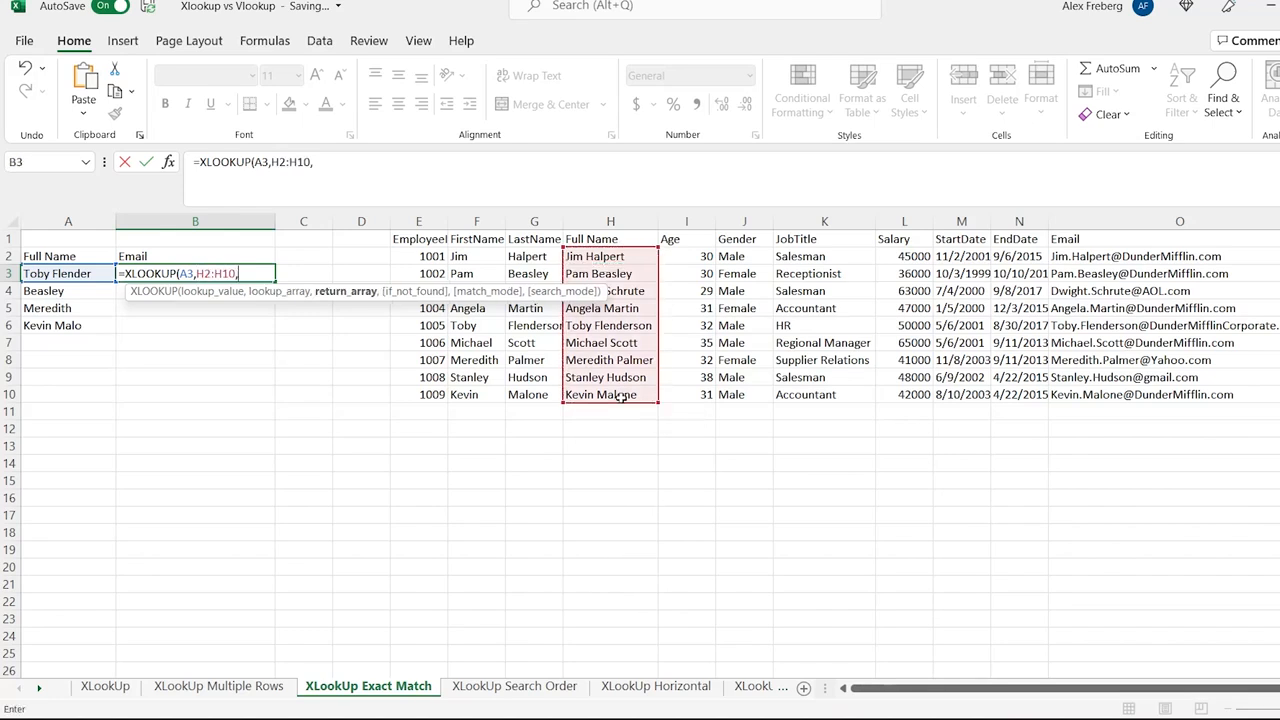
pyautogui.click(1102, 257)
pyautogui.keyDown('shift'); pyautogui.click(1100, 395); pyautogui.keyUp('shift')
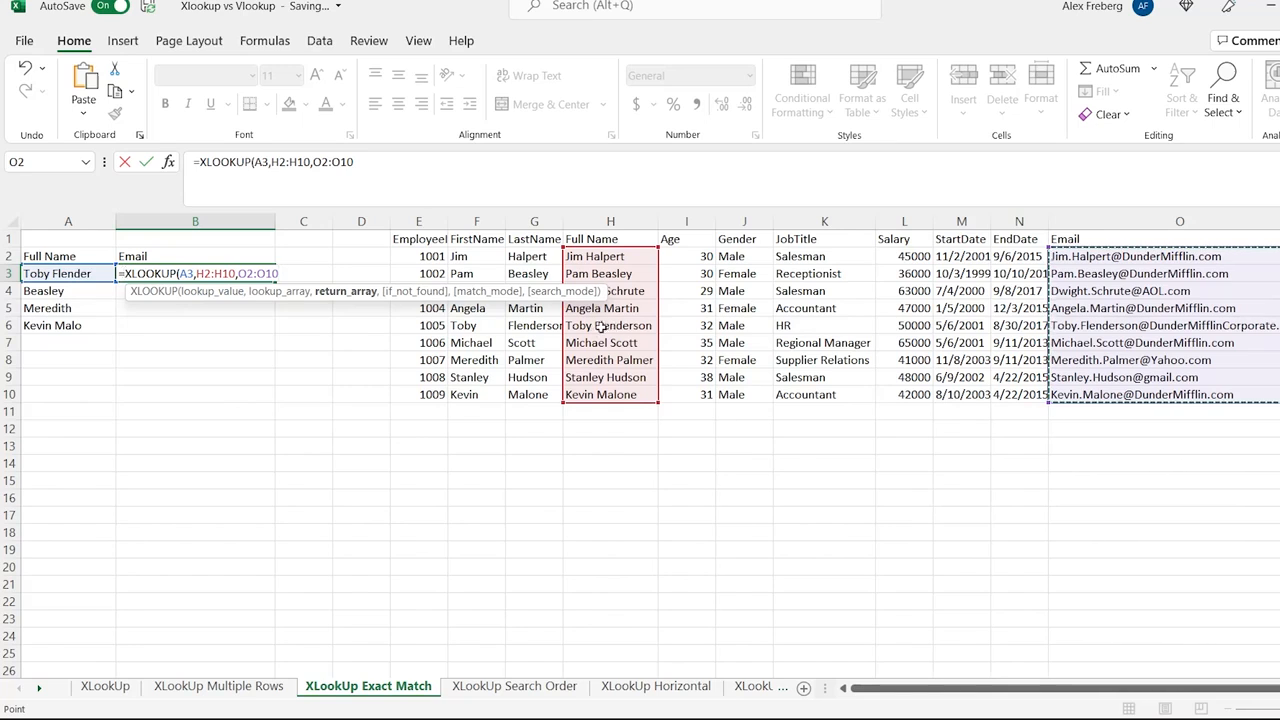
# Complete the B3 formula with "Not Found" as the if_not_found value and check it against the partial name in A3
pyautogui.write(',')
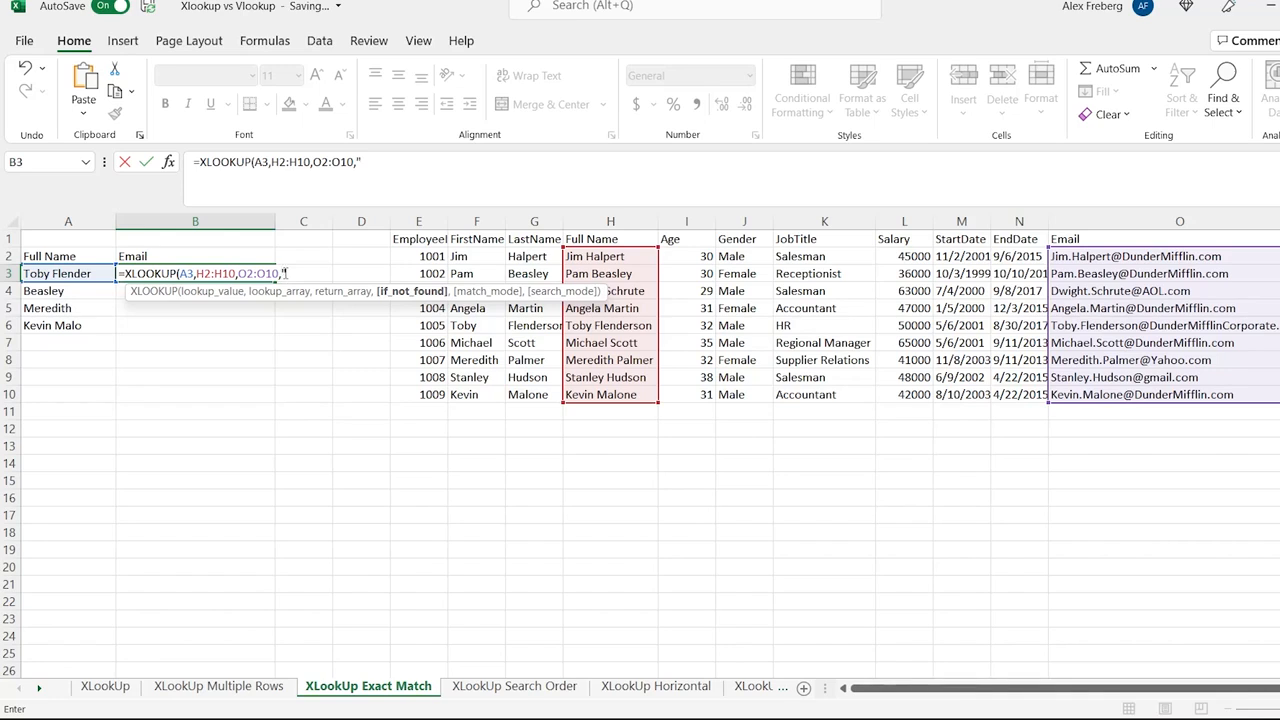
pyautogui.write('Found")')
pyautogui.press('Return')
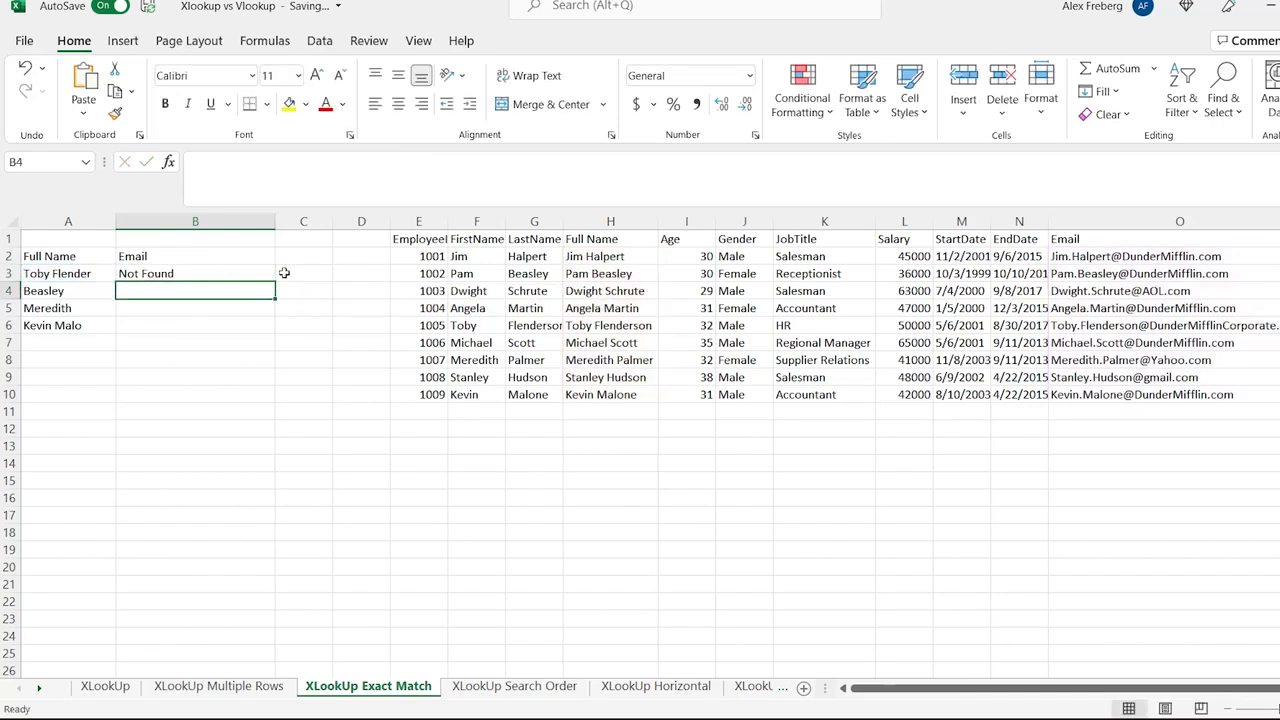
pyautogui.click(76, 275)
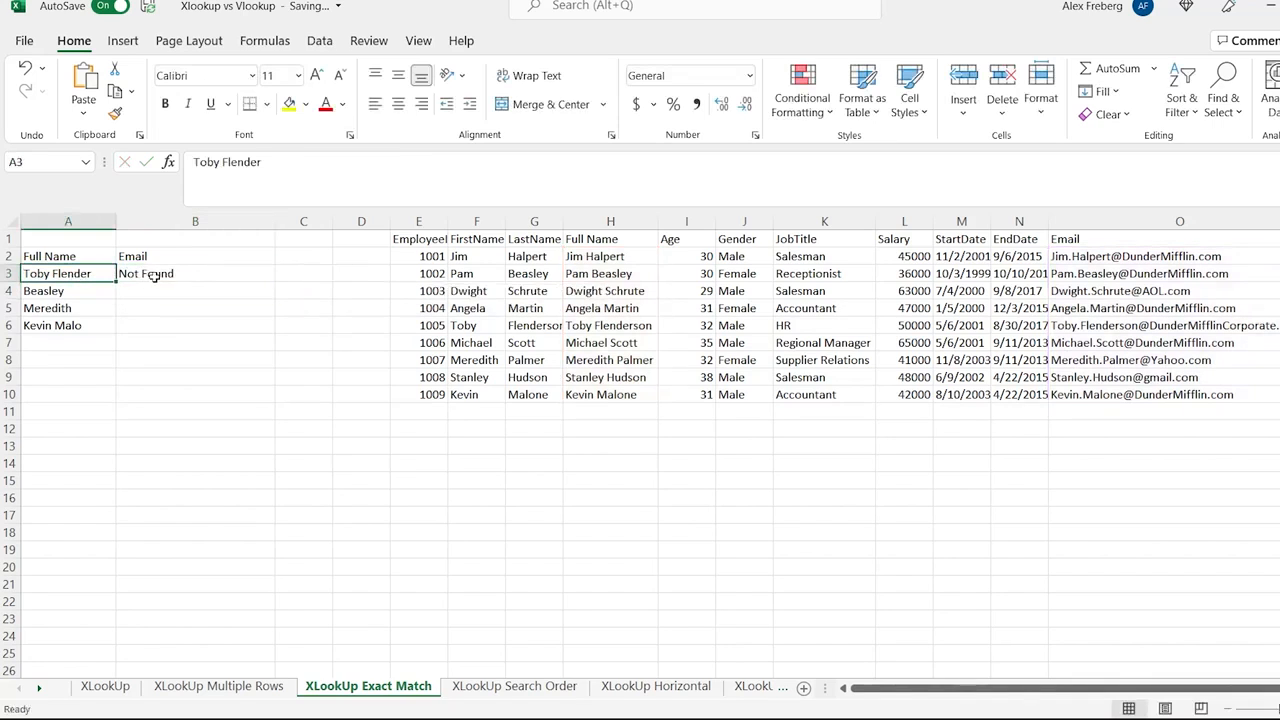
pyautogui.click(155, 275)
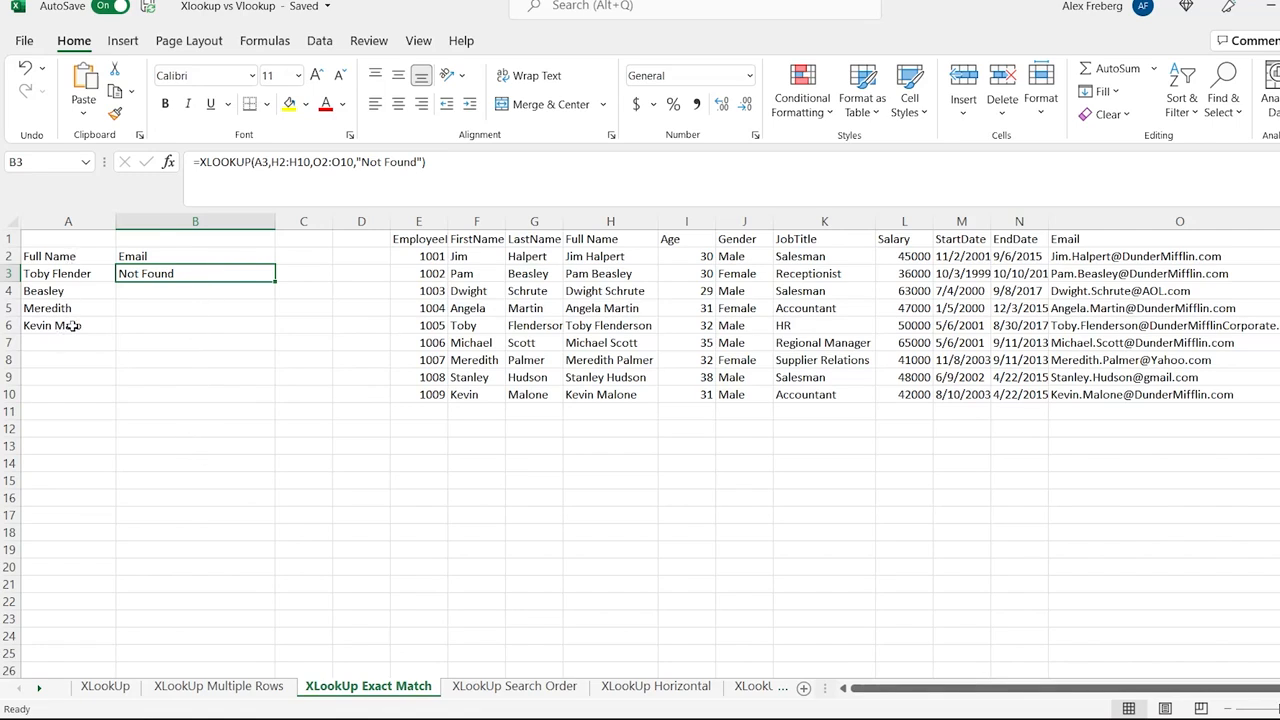
# Copy the formula text from B3 and paste it with its references unchanged into B4
pyautogui.click(195, 288)
pyautogui.click(197, 268)
pyautogui.click(442, 168)
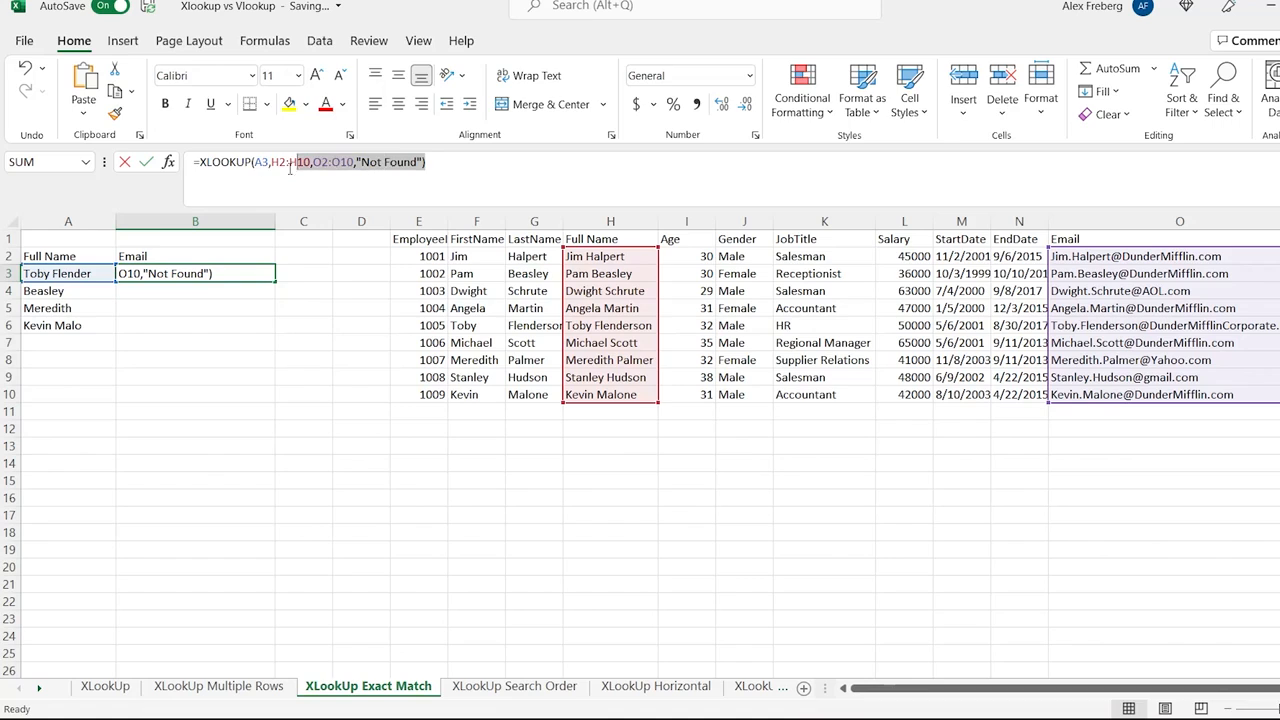
pyautogui.press('Escape')
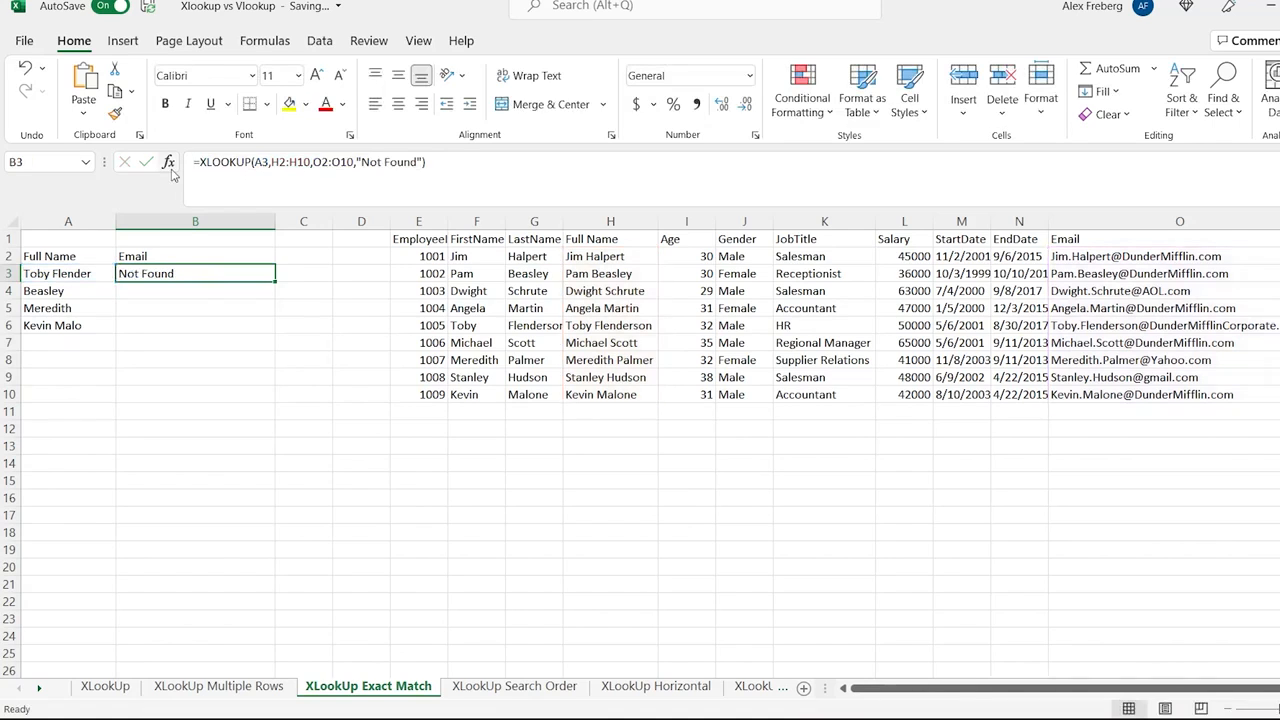
pyautogui.click(176, 289)
pyautogui.click(253, 178)
pyautogui.write('=XLOOKUP(A3,H2:H10,O2:O10,"Not Found")')
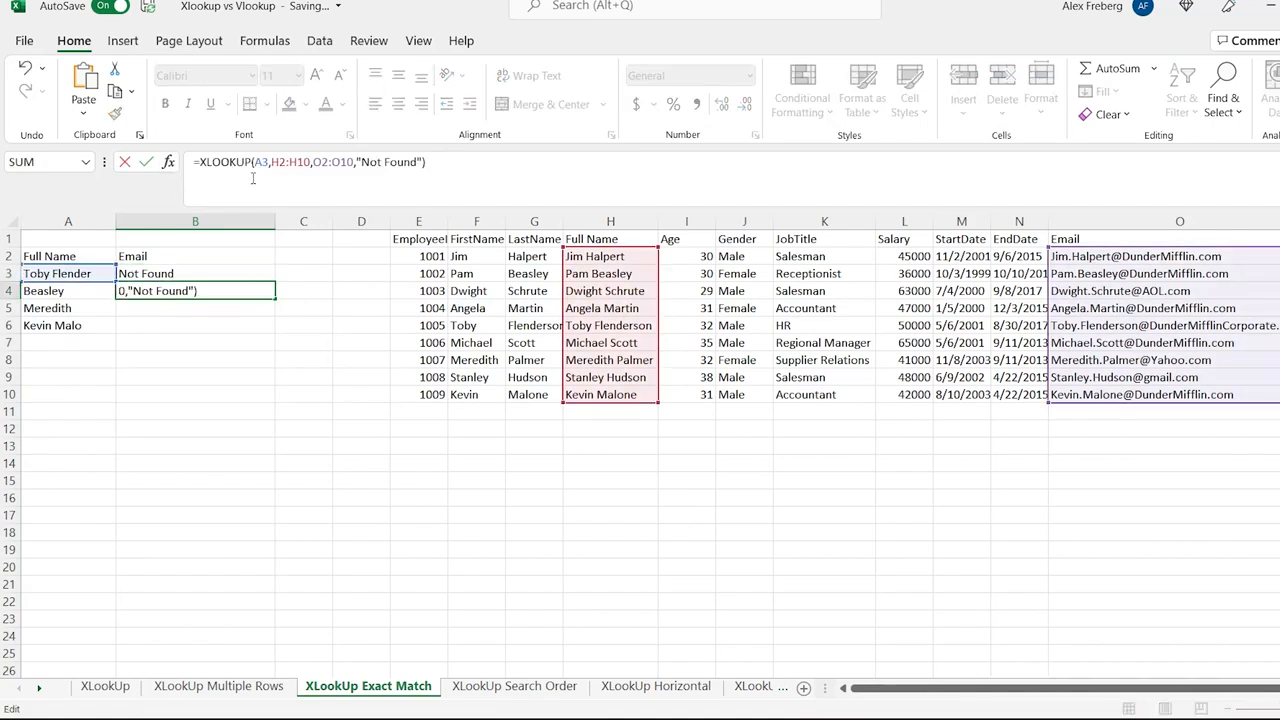
# Add match mode 2 (wildcard match) after the "Not Found" argument of the XLOOKUP in B4
pyautogui.press('BackSpace')
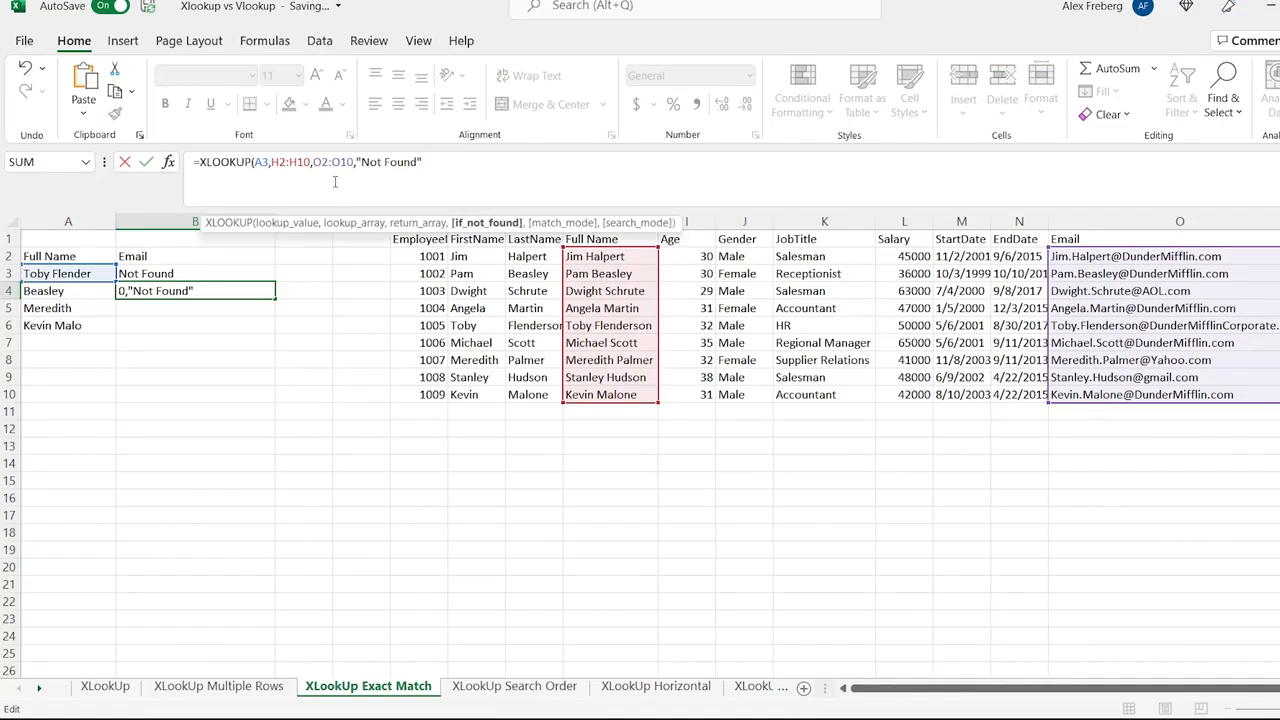
pyautogui.write(',2')
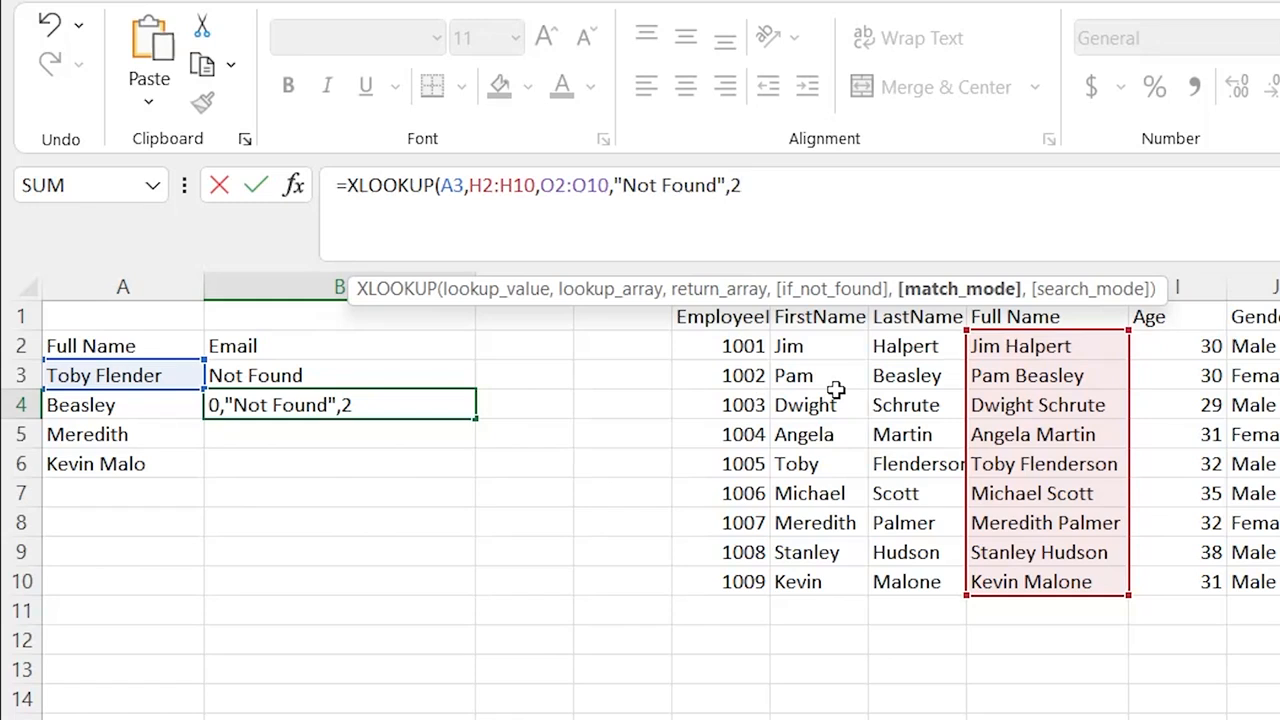
pyautogui.write(')')
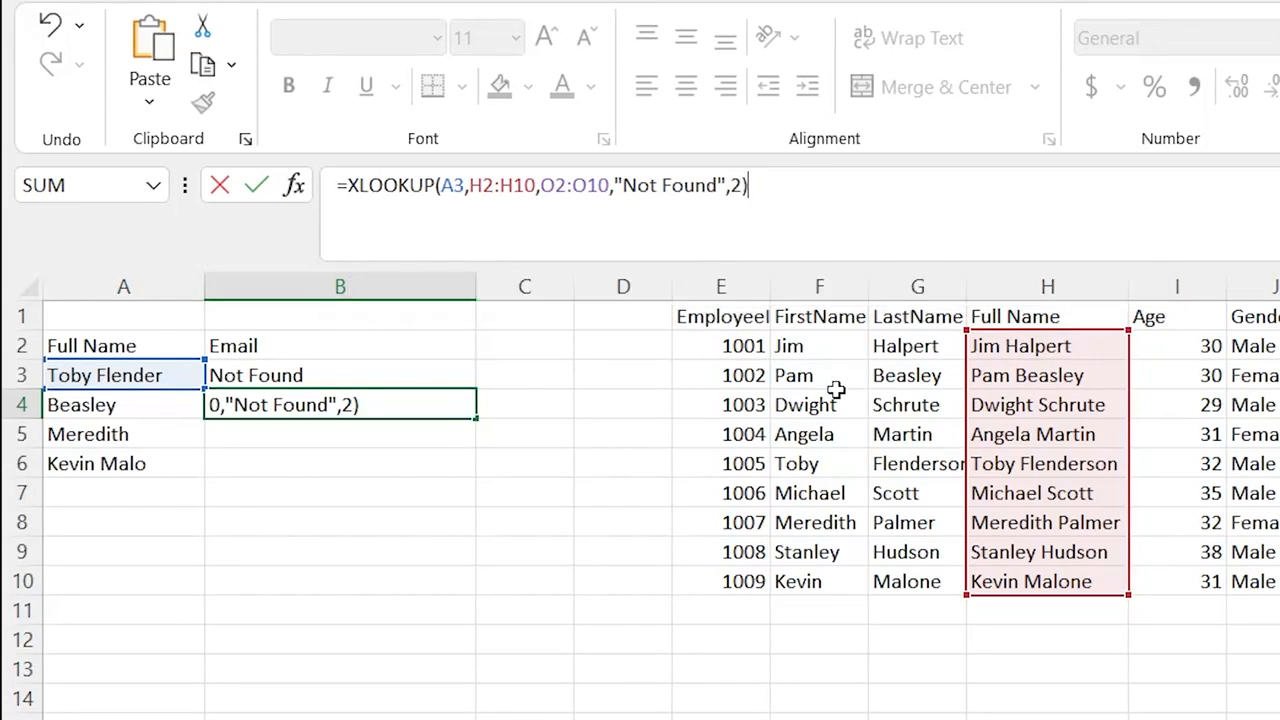
pyautogui.press('Return')
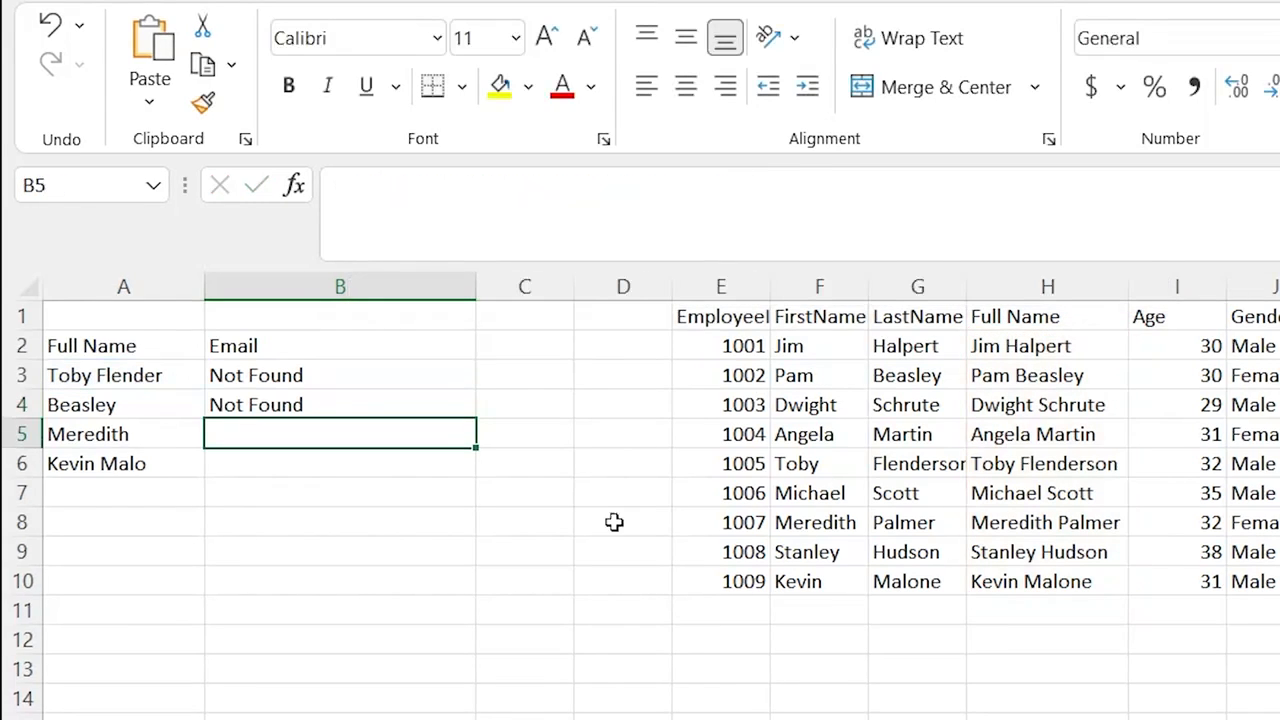
# Change the lookup value of the XLOOKUP in B4 to A4
pyautogui.click(457, 401)
pyautogui.click(466, 186)
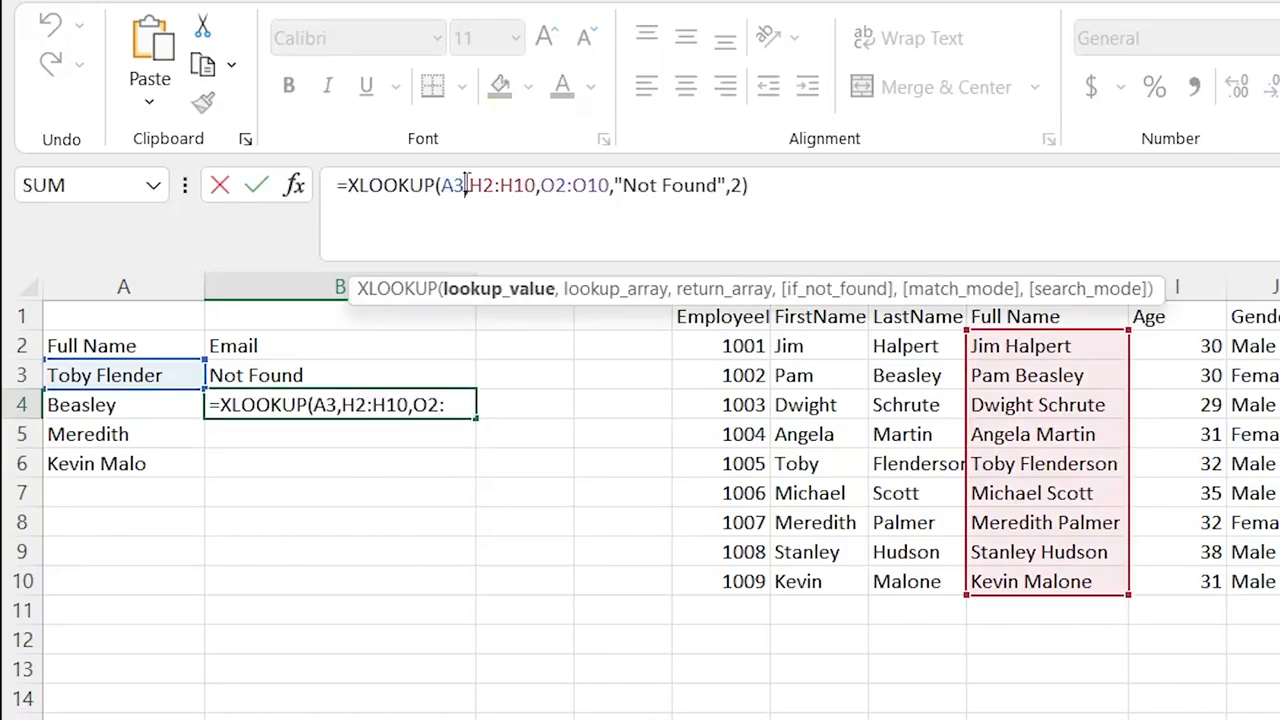
pyautogui.press('BackSpace')
pyautogui.write('4')
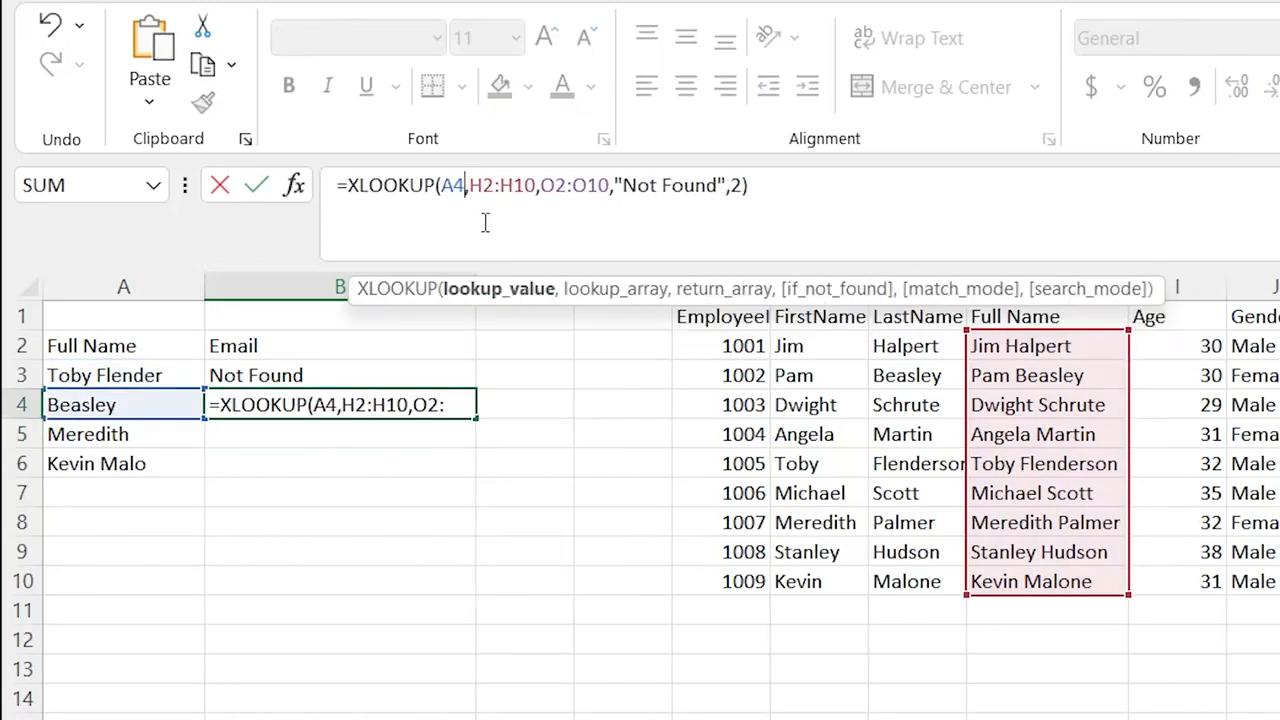
pyautogui.press('Return')
# Prepend the wildcard "*"& to the lookup value A4 in the B4 XLOOKUP, and fill the formula down through B6
pyautogui.click(334, 401)
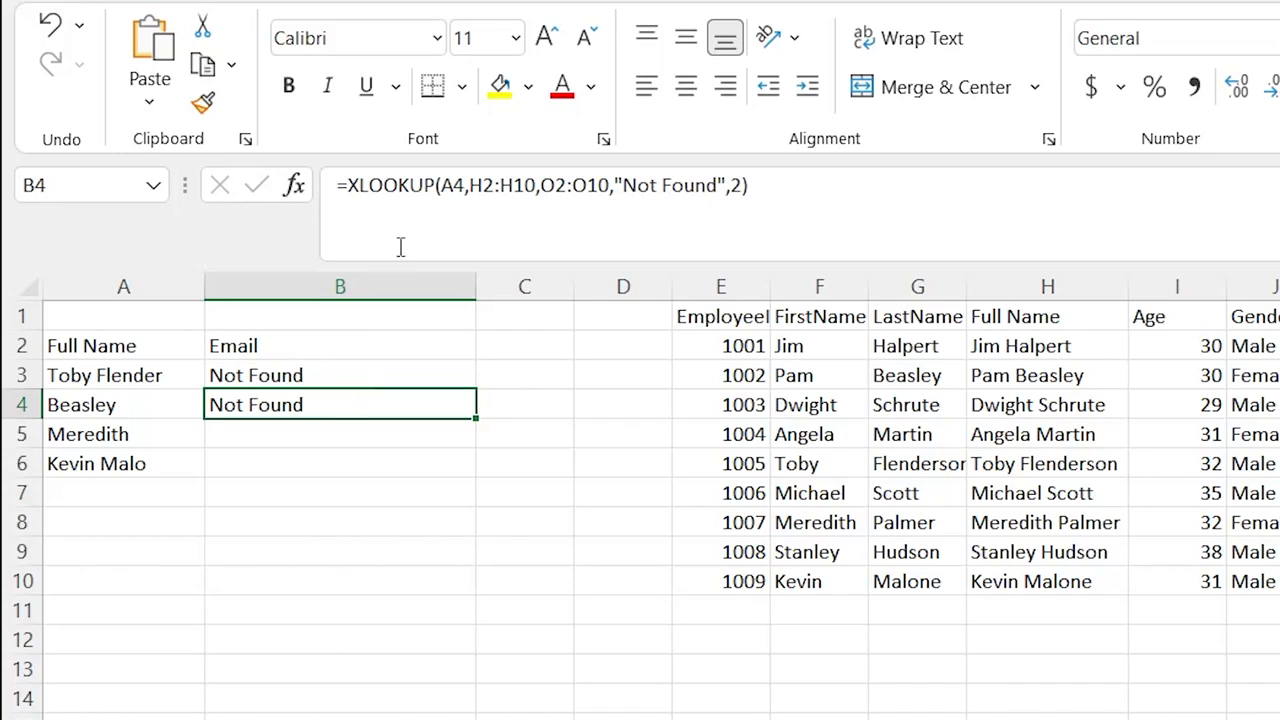
pyautogui.click(447, 195)
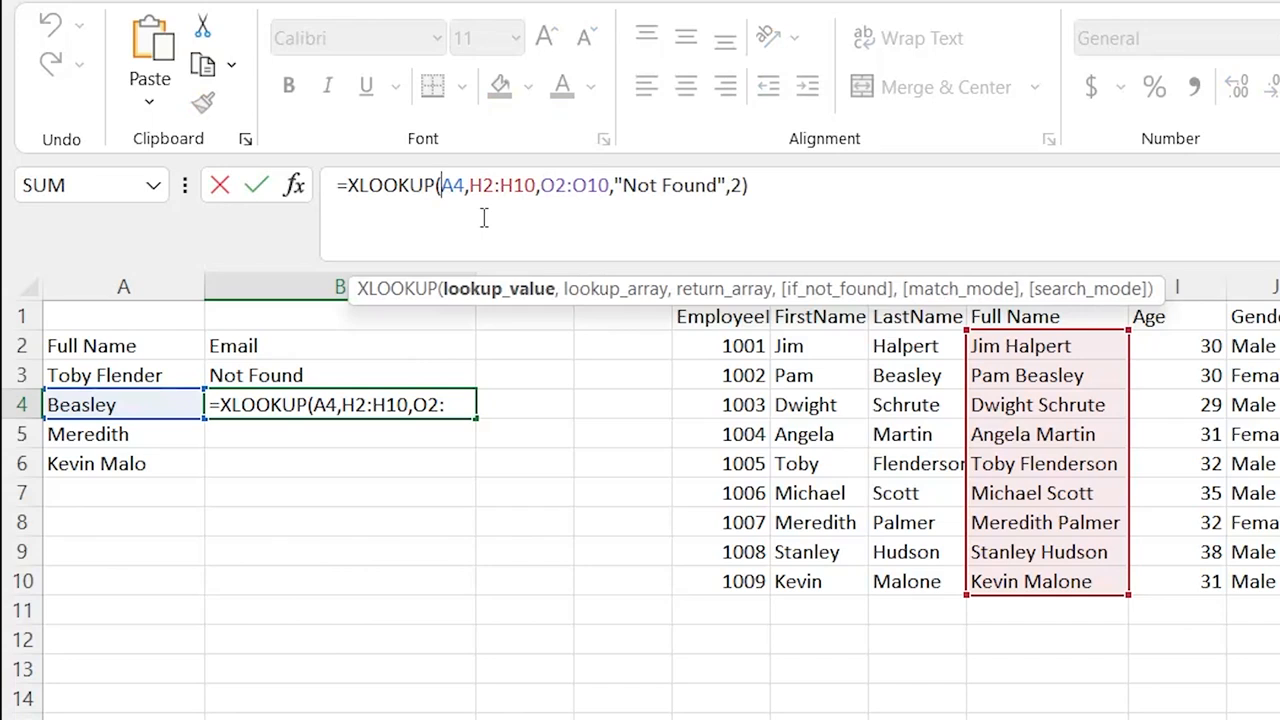
pyautogui.click(443, 186)
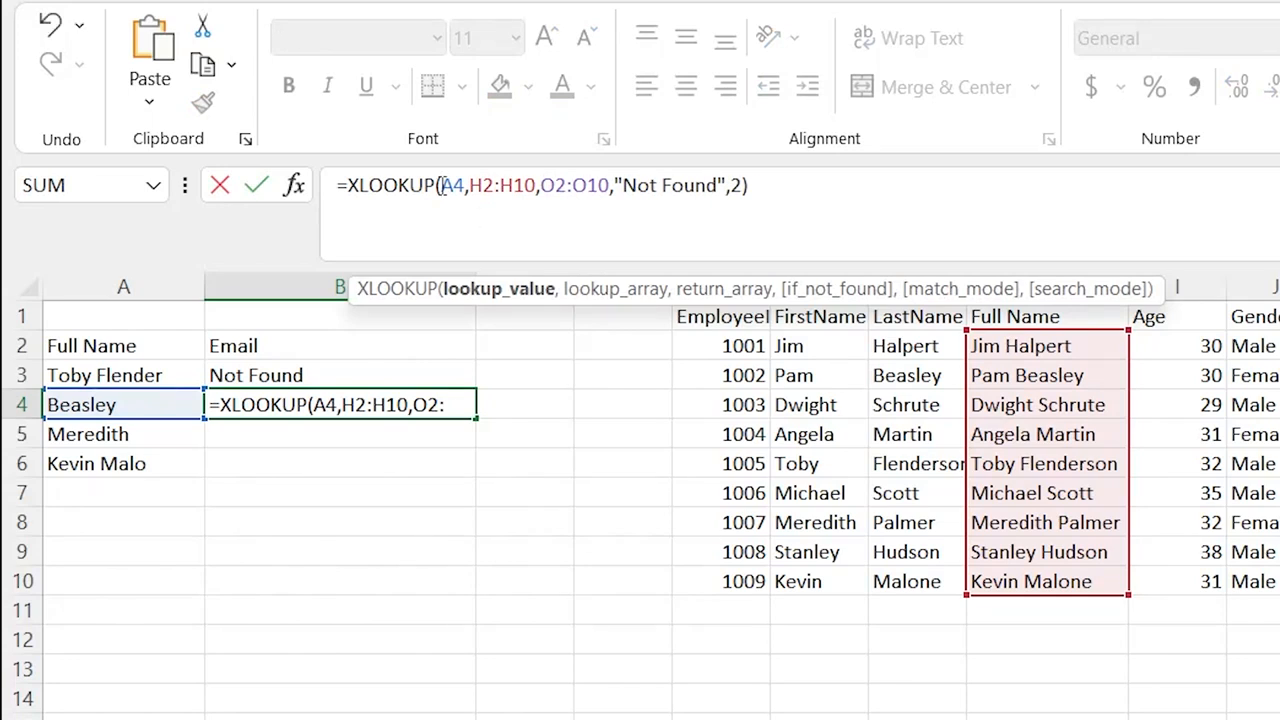
pyautogui.write('"')
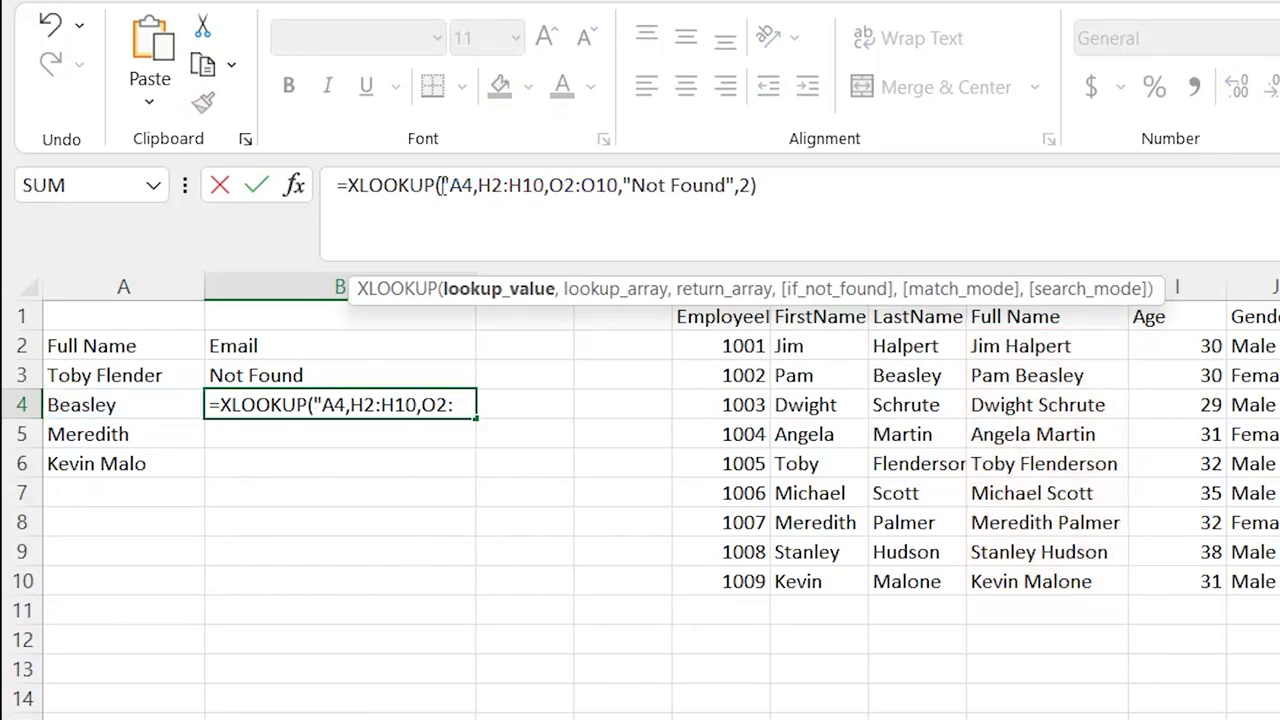
pyautogui.write('*')
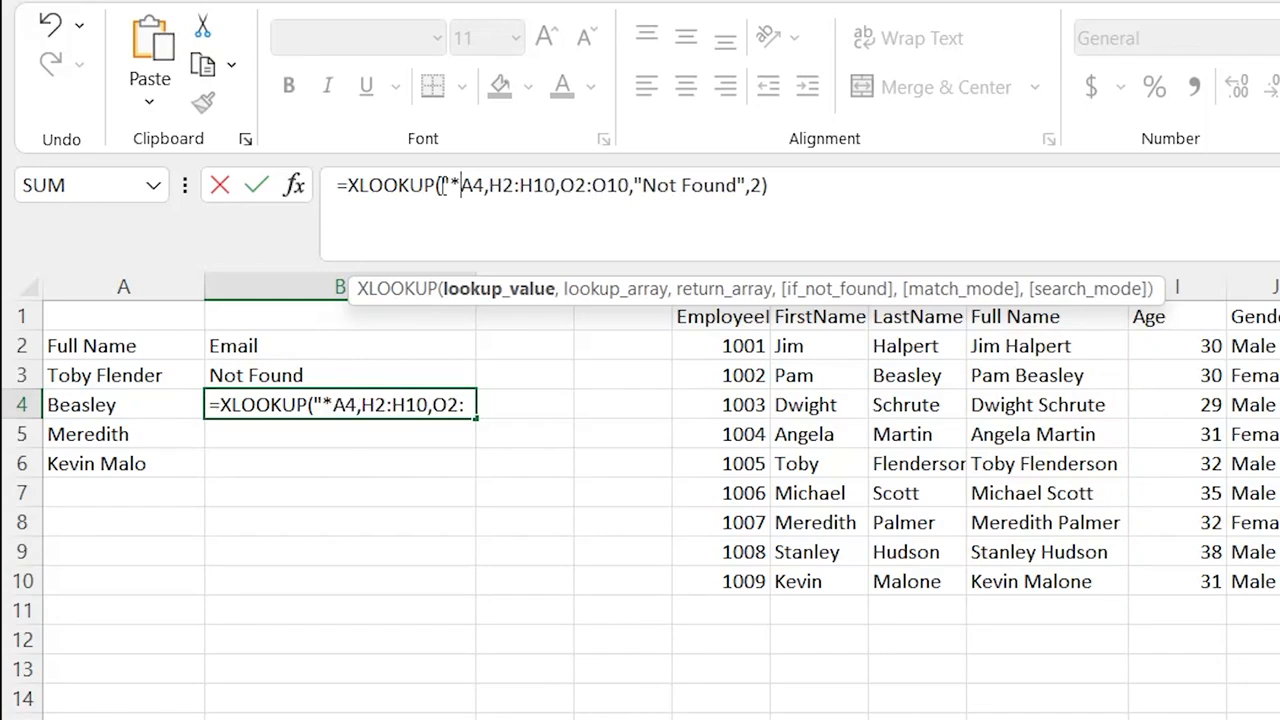
pyautogui.write('"')
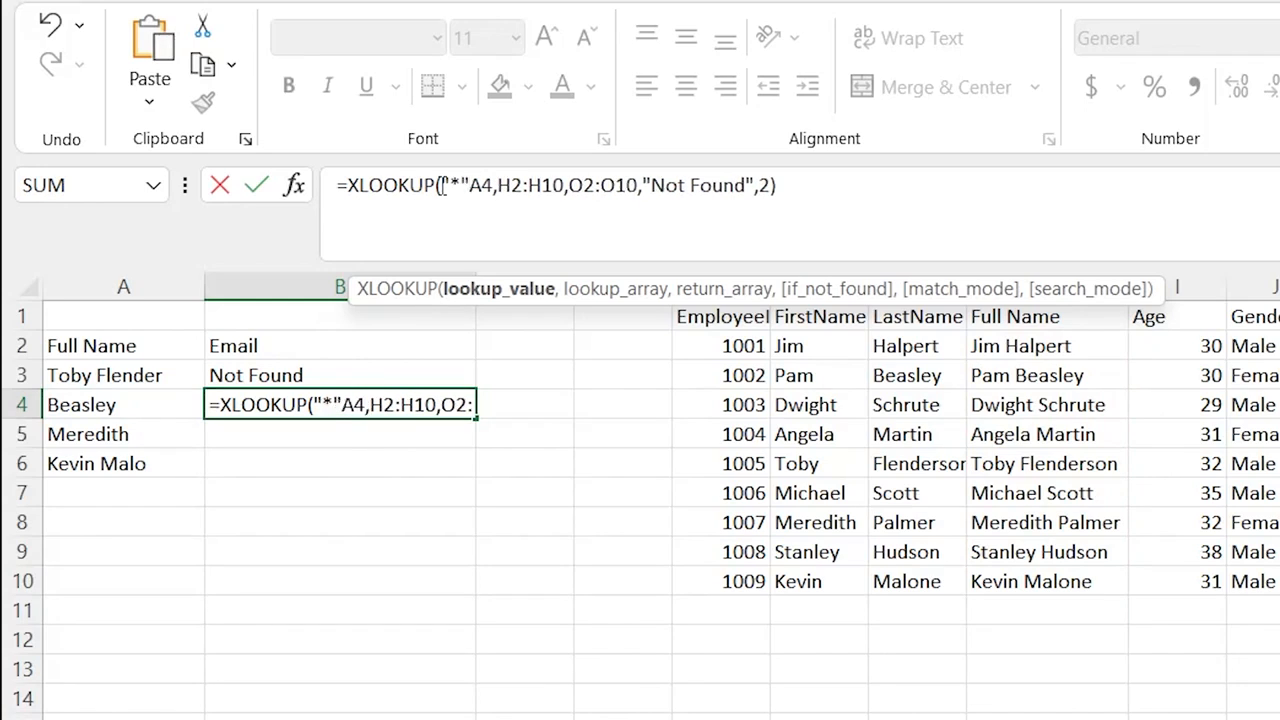
pyautogui.write('&')
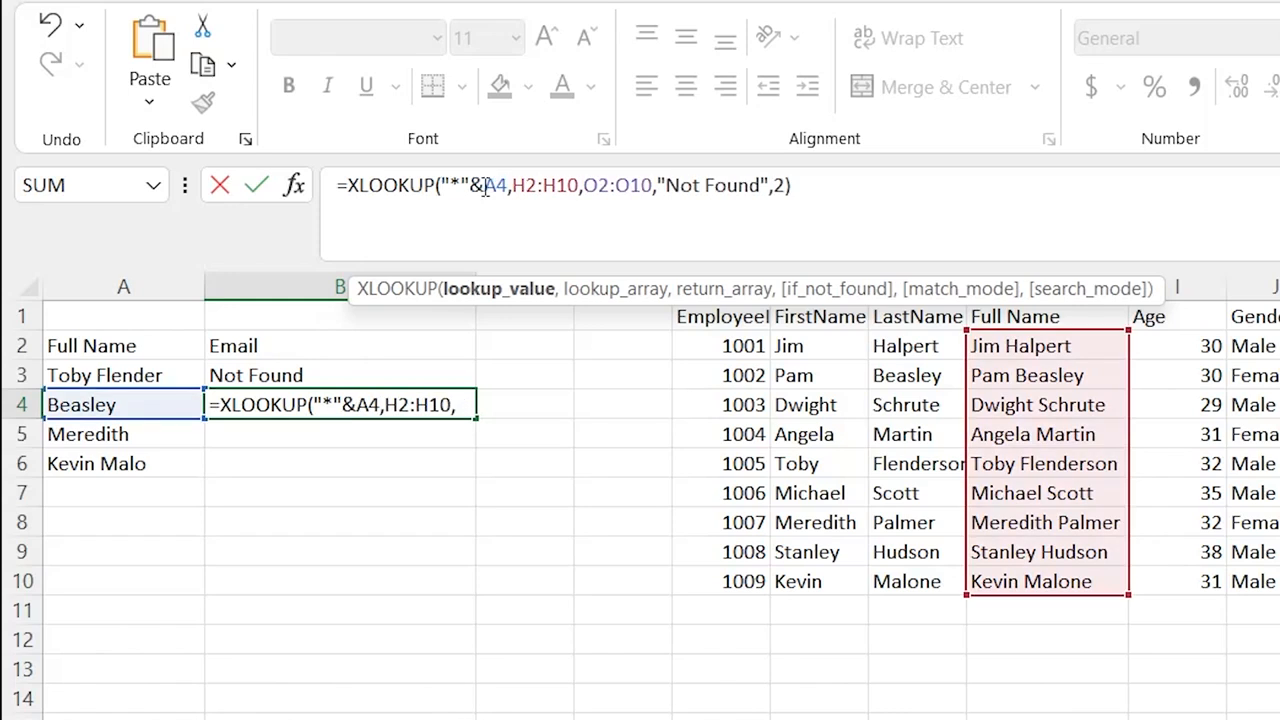
pyautogui.moveTo(485, 186); pyautogui.dragTo(441, 186)
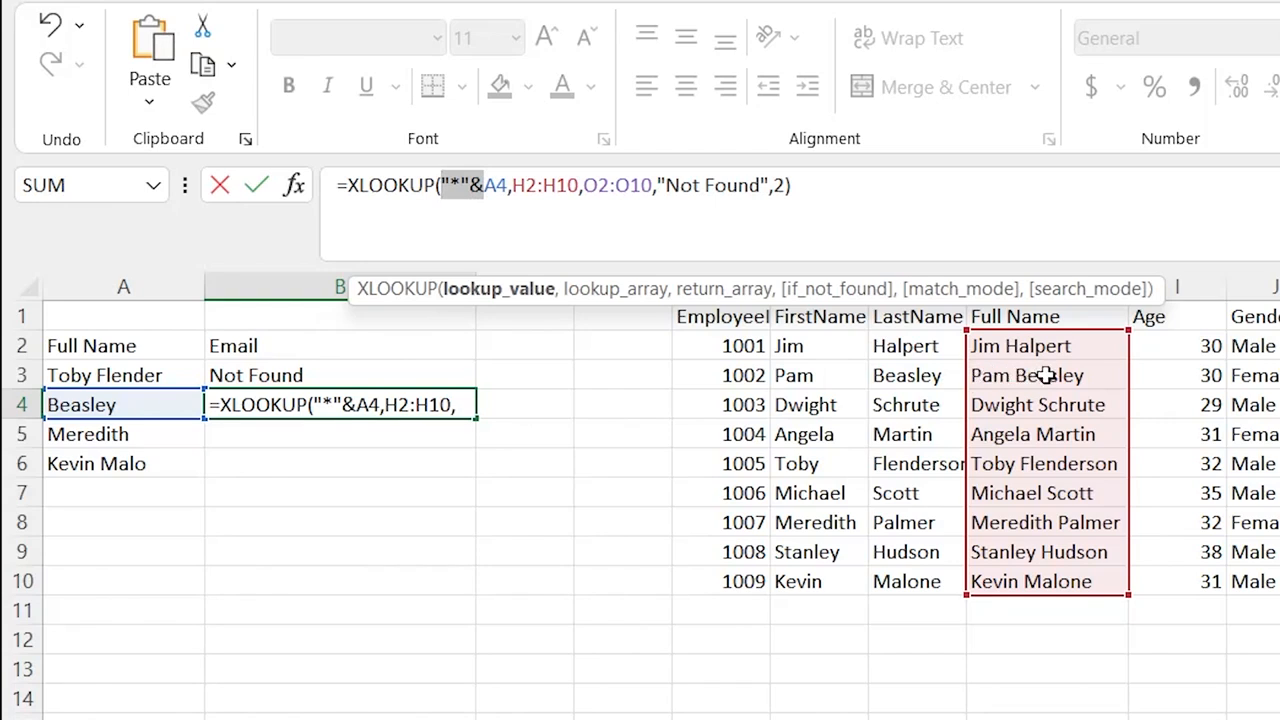
pyautogui.click(812, 190)
pyautogui.press('Return')
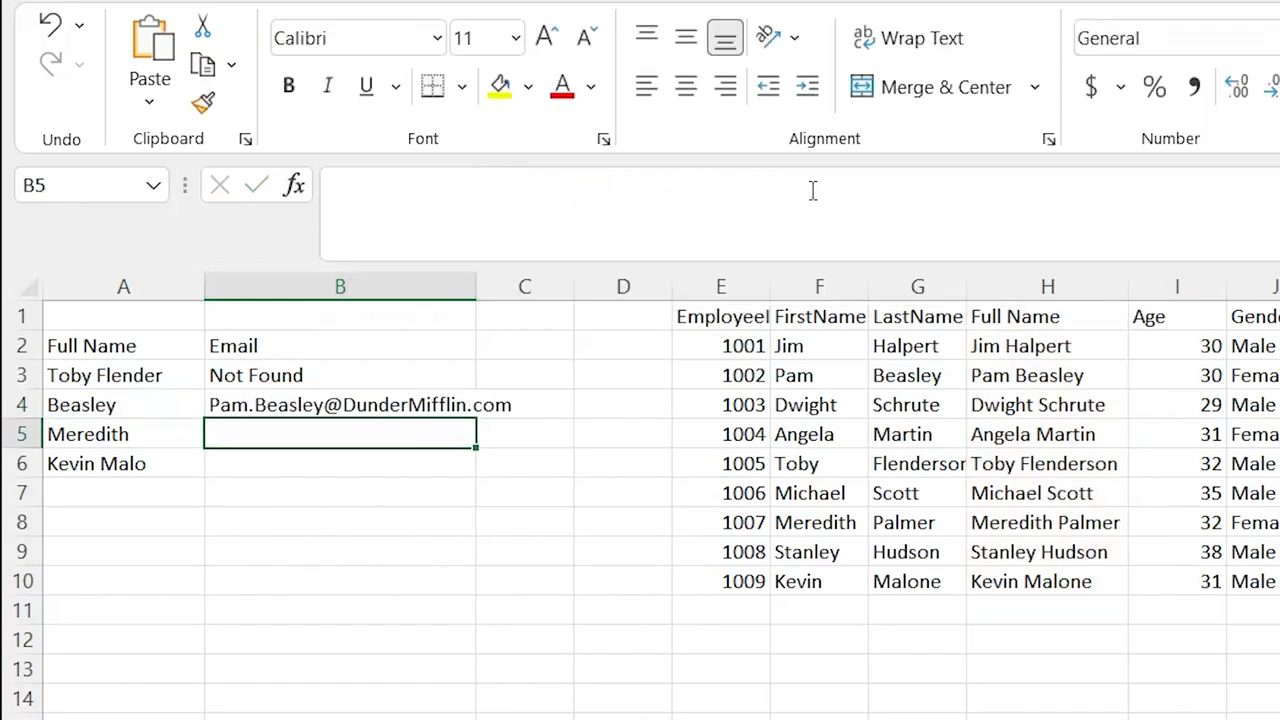
pyautogui.click(396, 405)
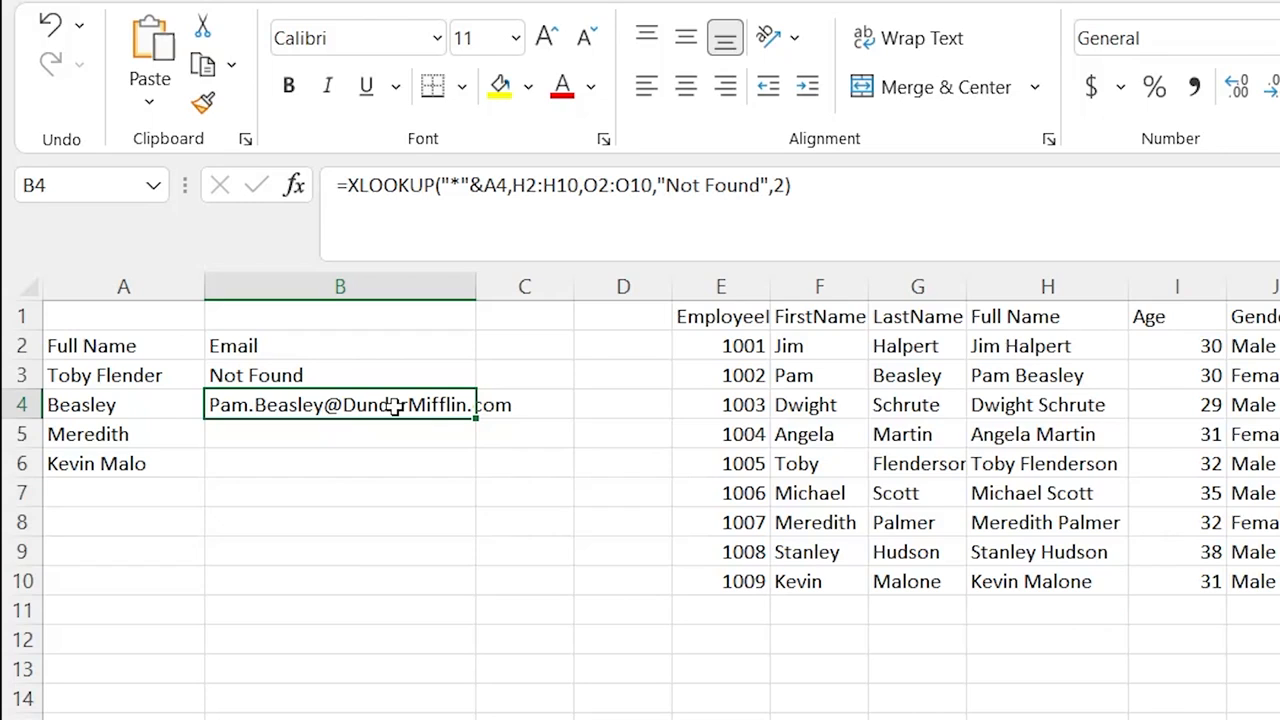
pyautogui.moveTo(476, 418); pyautogui.dragTo(471, 472)
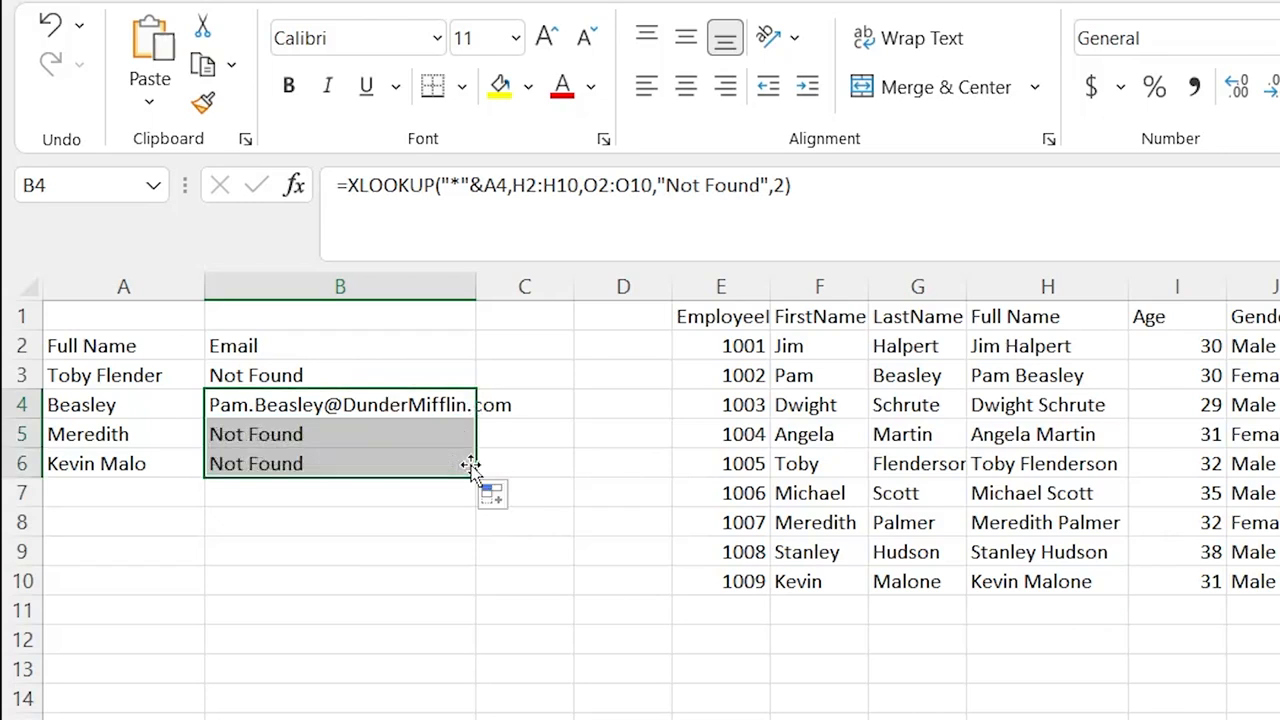
# Move the wildcard in the B5 formula behind the cell reference so the lookup value reads A5&"*"
pyautogui.click(288, 436)
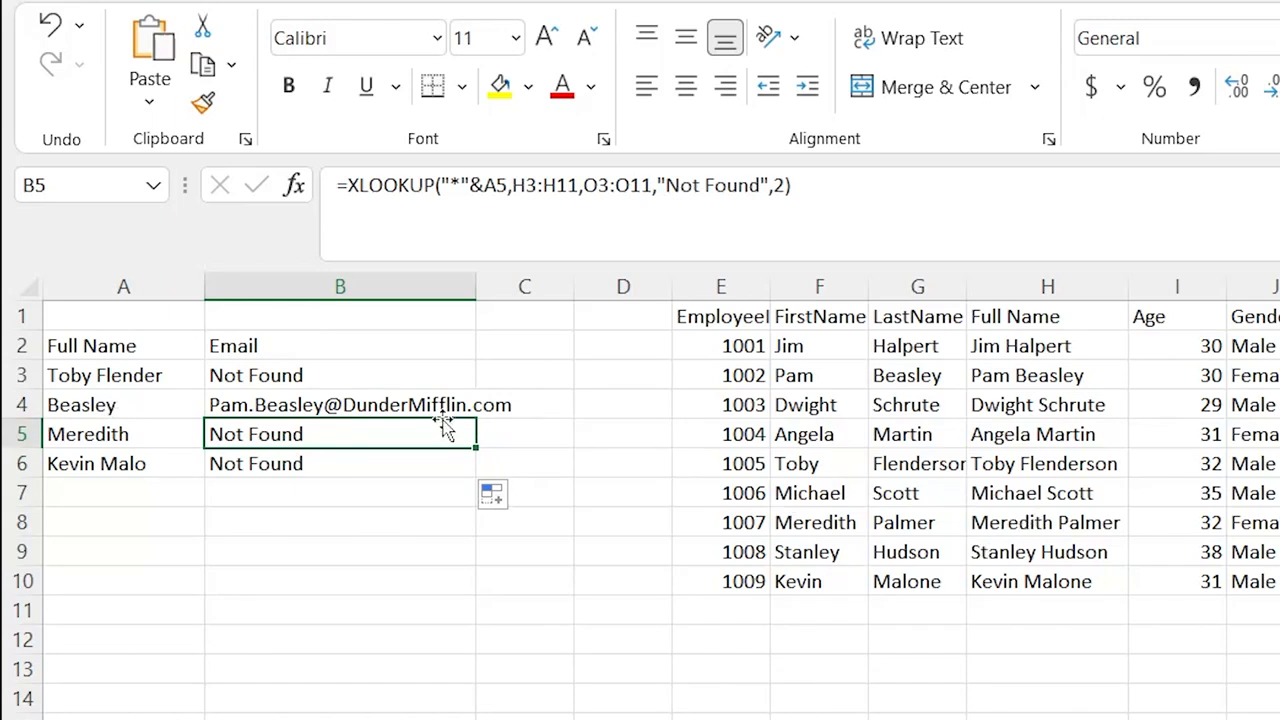
pyautogui.click(487, 187)
pyautogui.moveTo(487, 187); pyautogui.dragTo(441, 187)
pyautogui.hotkey('ctrl', 'c')
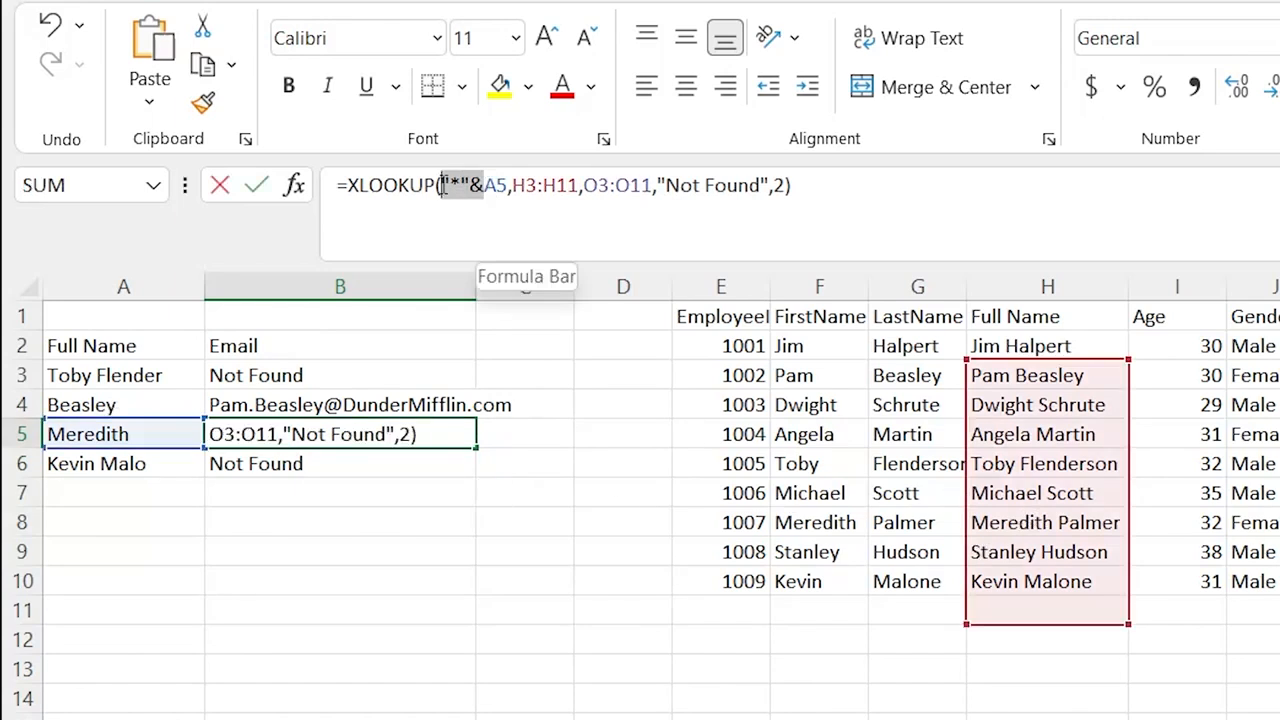
pyautogui.press('BackSpace')
pyautogui.click(470, 190)
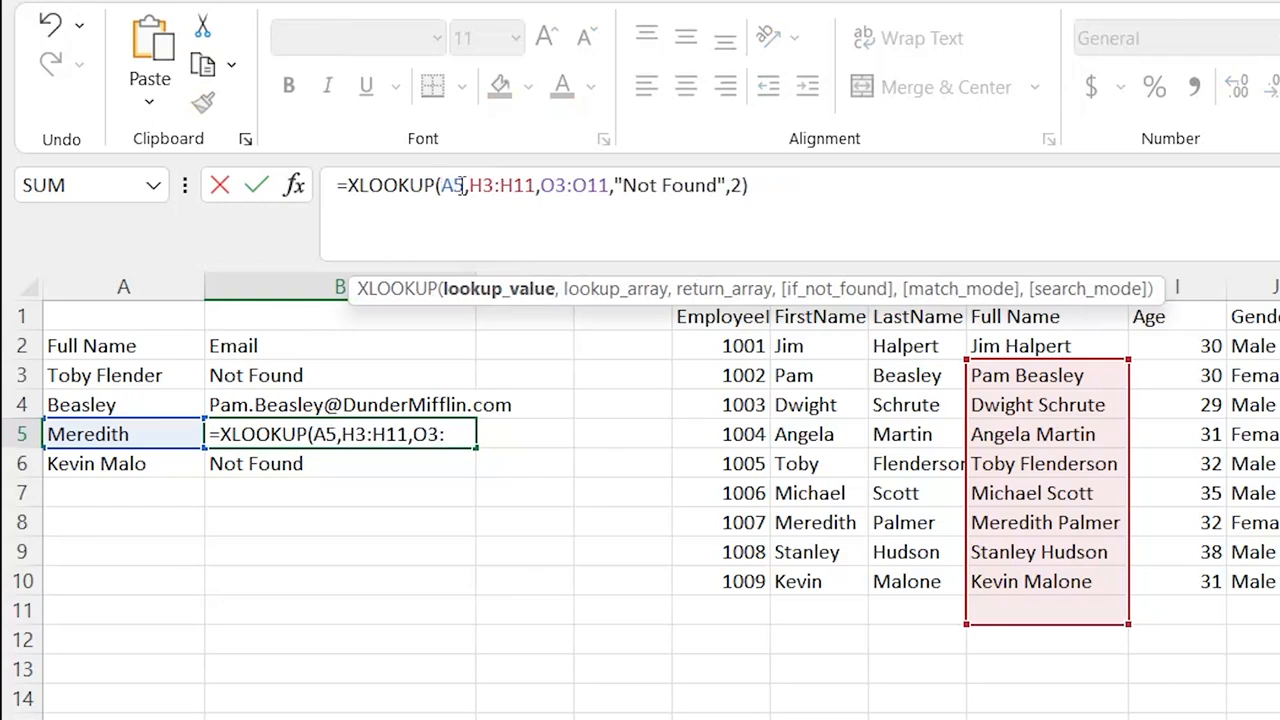
pyautogui.hotkey('ctrl', 'v')
pyautogui.press('BackSpace')
pyautogui.click(463, 193)
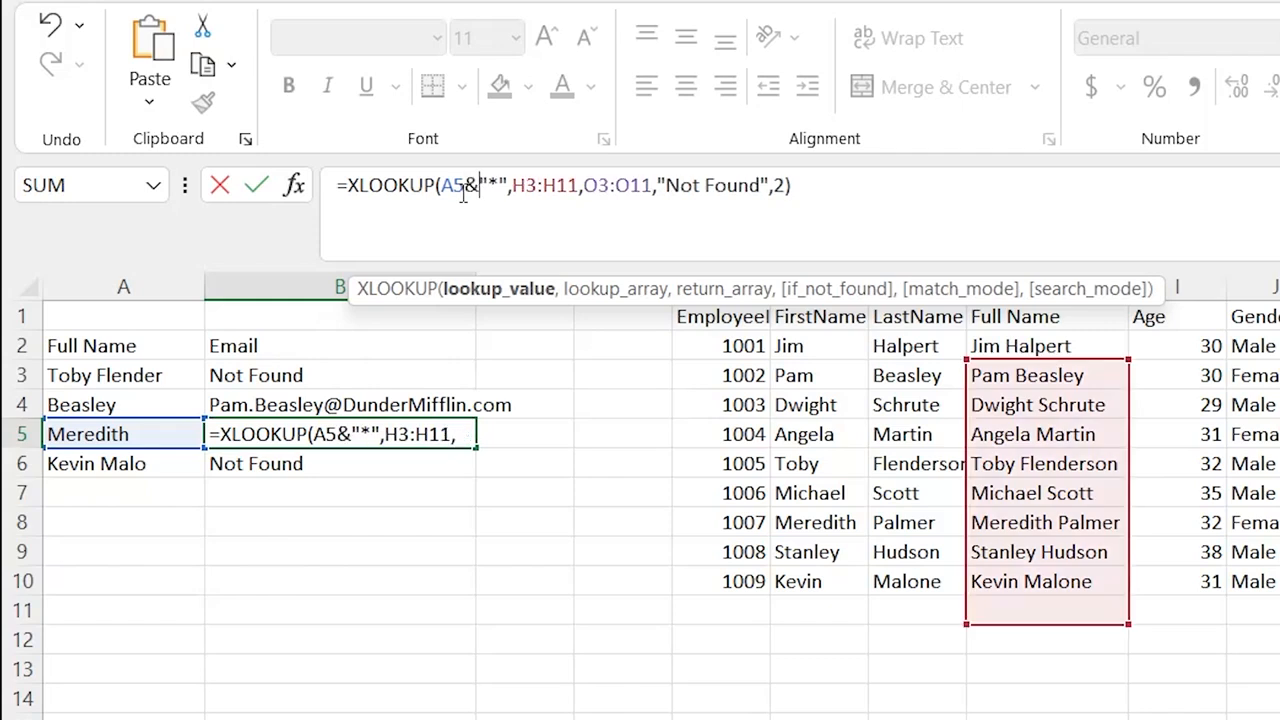
pyautogui.write('&')
pyautogui.press('Return')
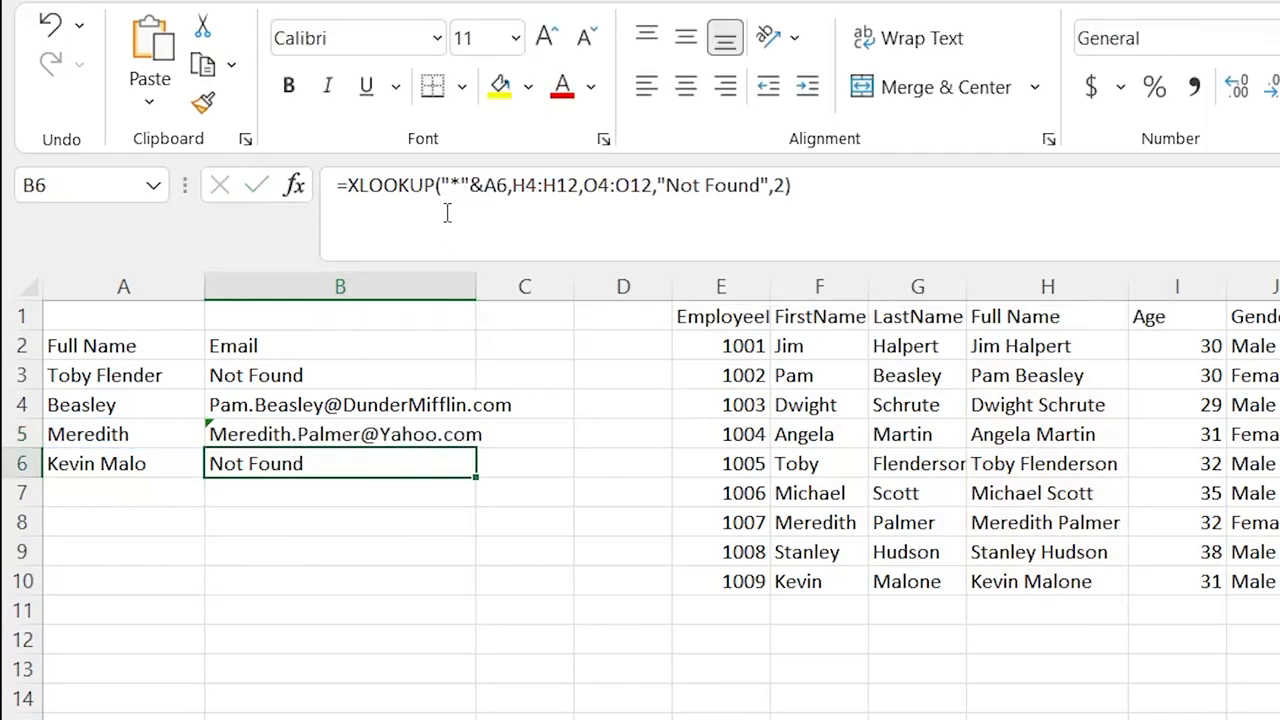
# Fill the B5 formula down into B6 and check the result against the partial name in A6
pyautogui.click(370, 436)
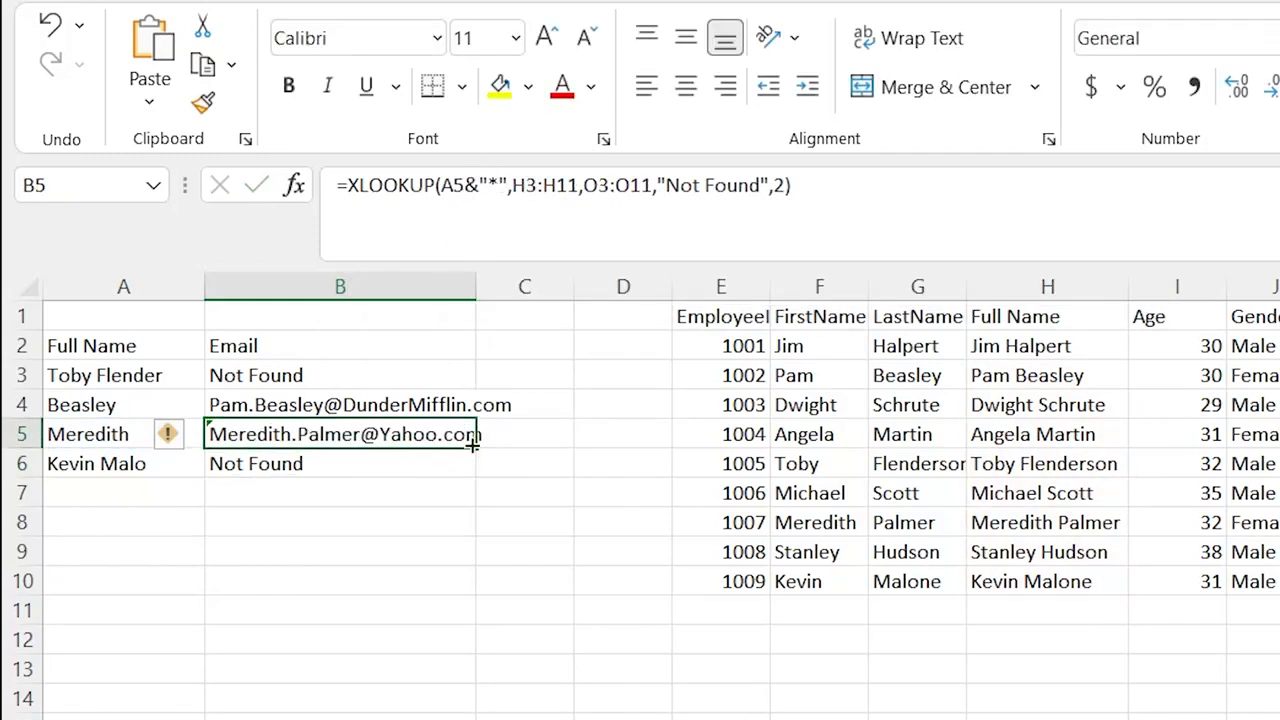
pyautogui.moveTo(474, 445); pyautogui.dragTo(474, 468)
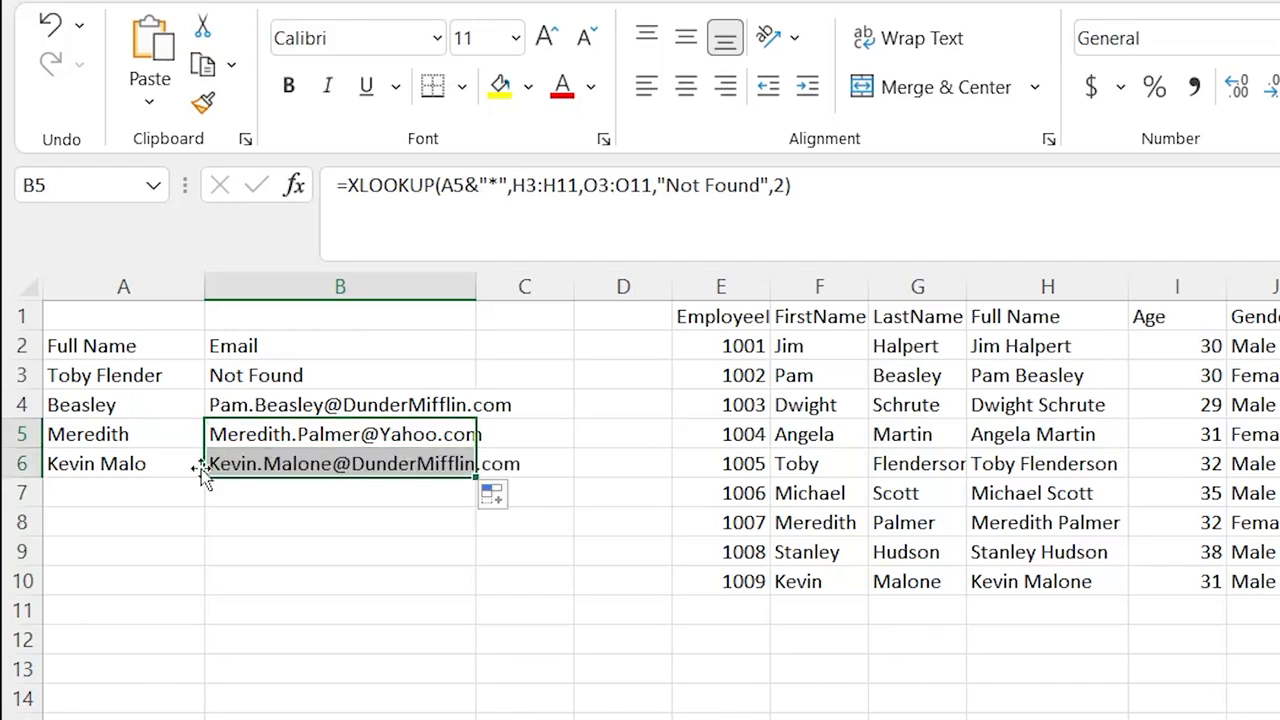
pyautogui.doubleClick(154, 464)
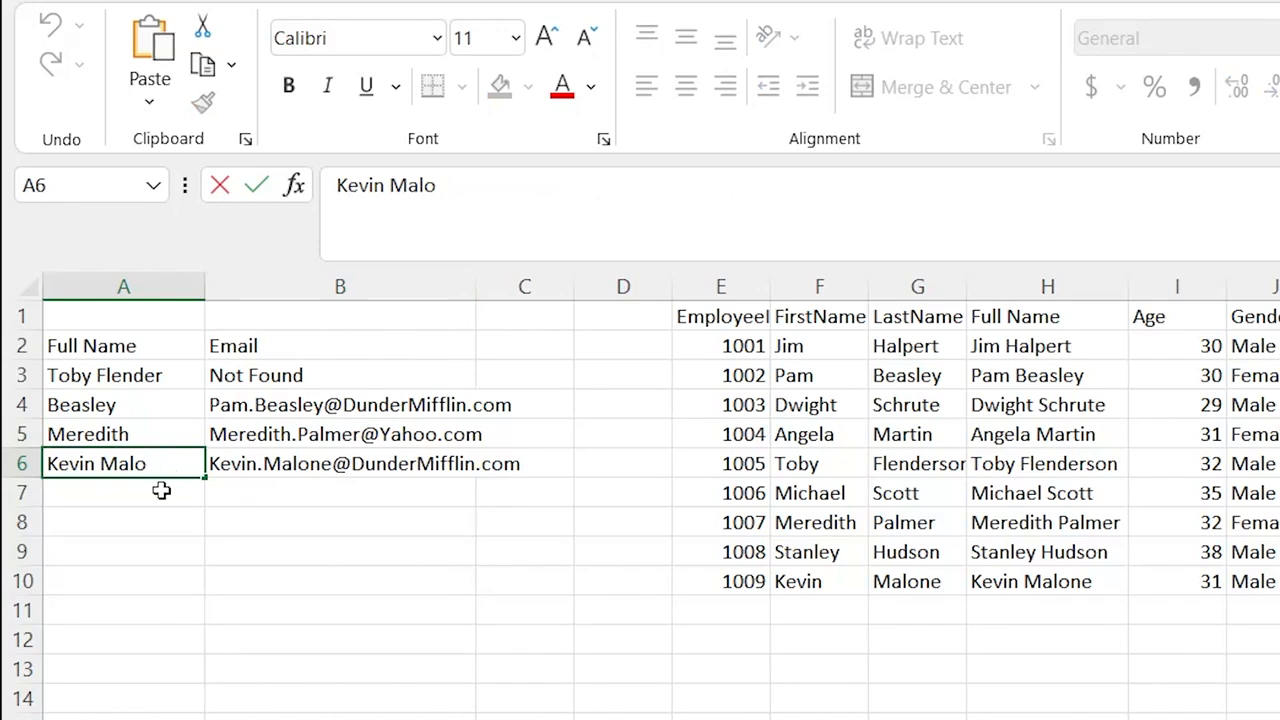
pyautogui.click(163, 491)
pyautogui.click(163, 459)
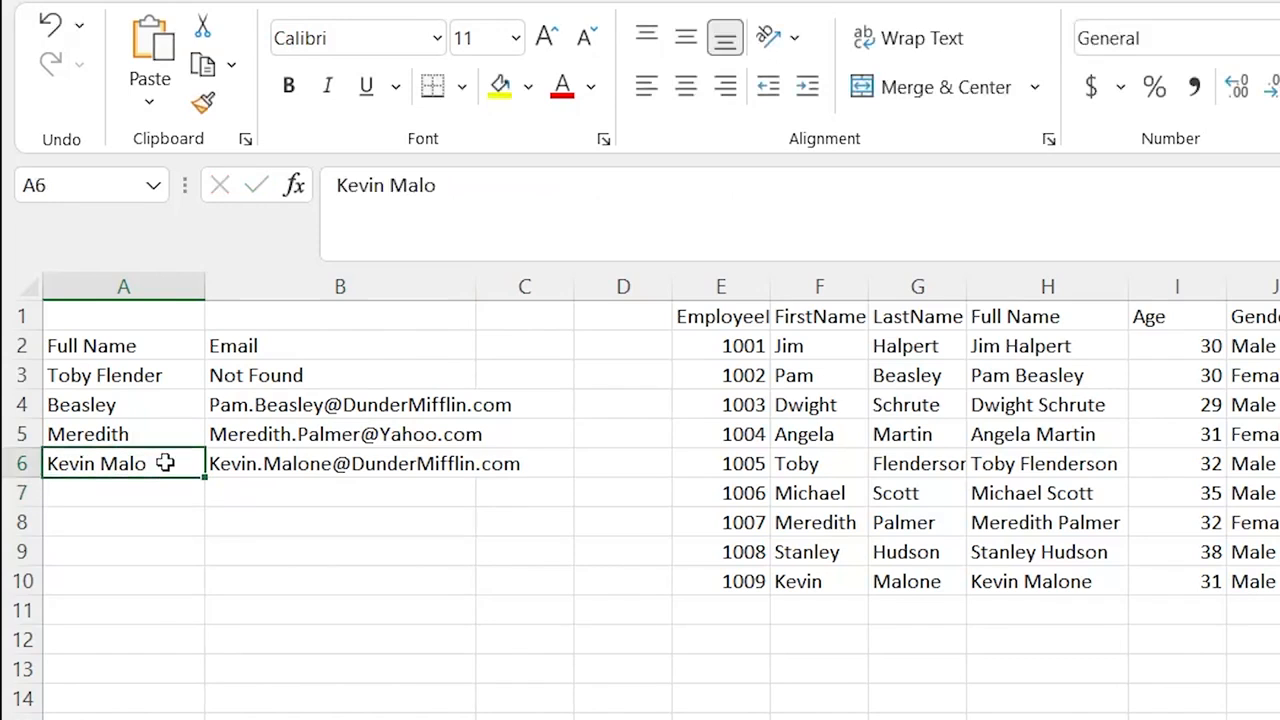
pyautogui.click(238, 456)
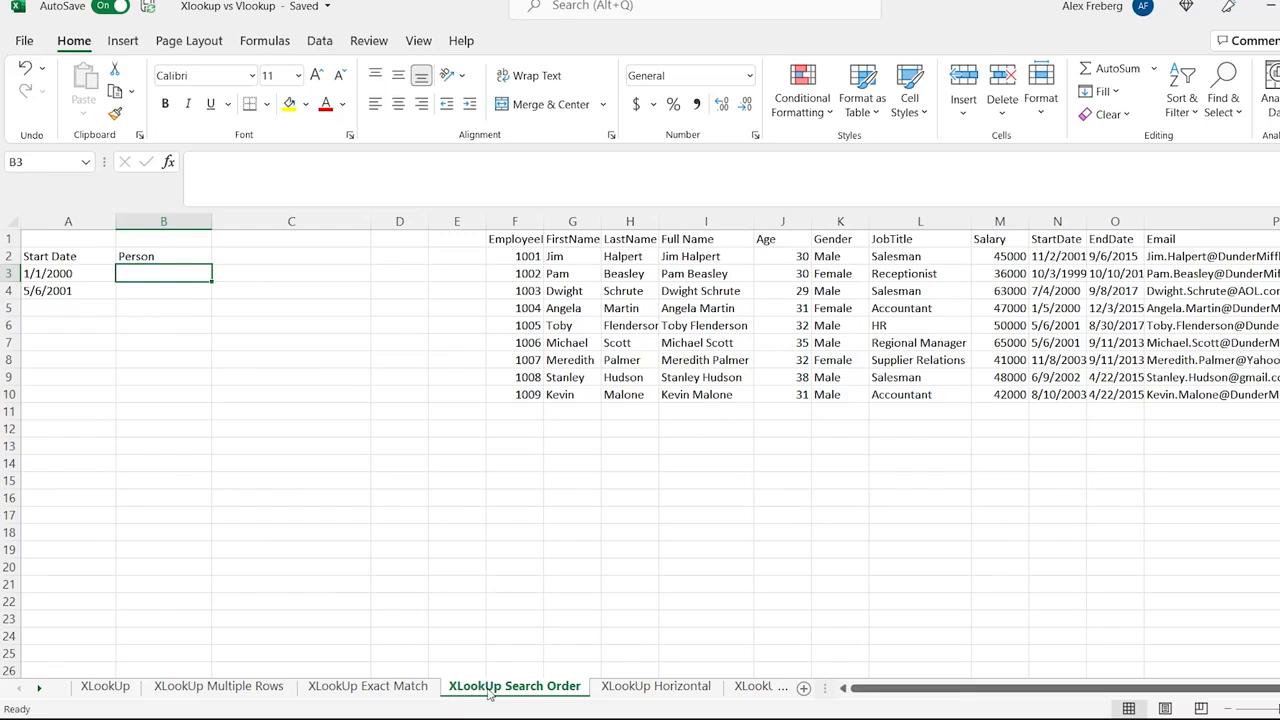
# On the XLookUp Search Order sheet, build an XLOOKUP in B3 with lookup value A3, lookup array N2:N10 and return array I2:I10
pyautogui.doubleClick(163, 272)
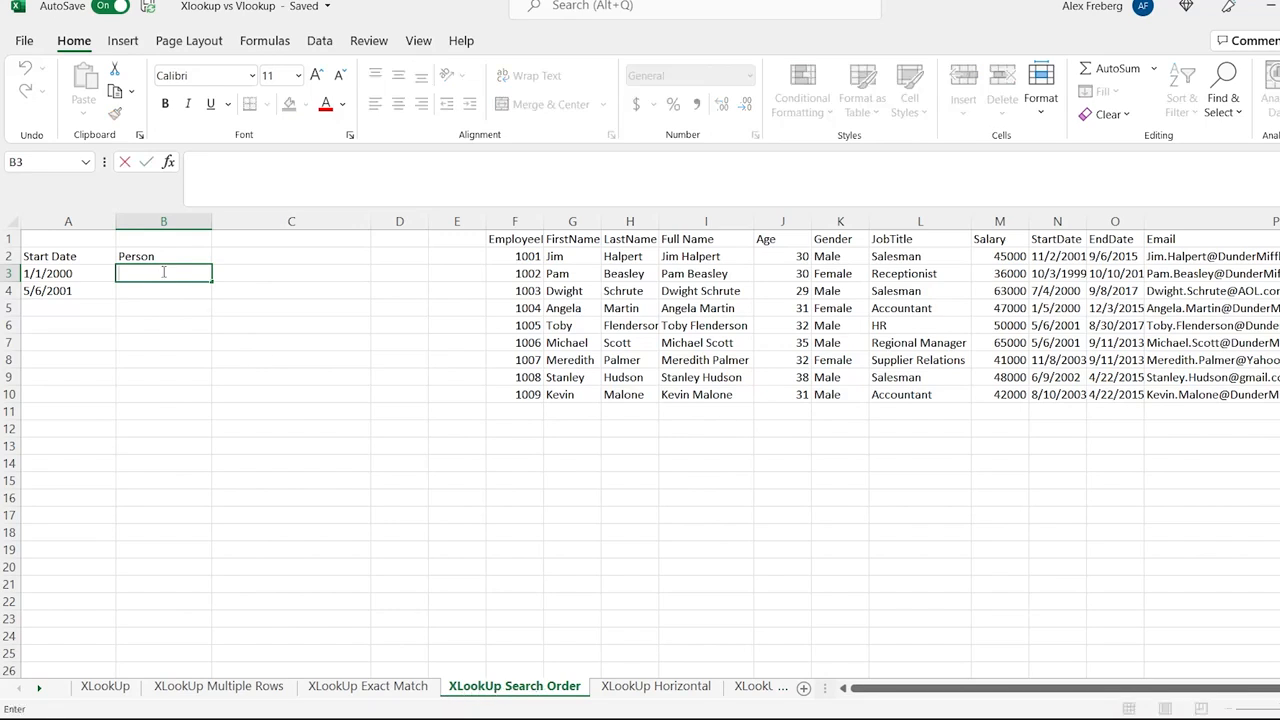
pyautogui.write('=xlo')
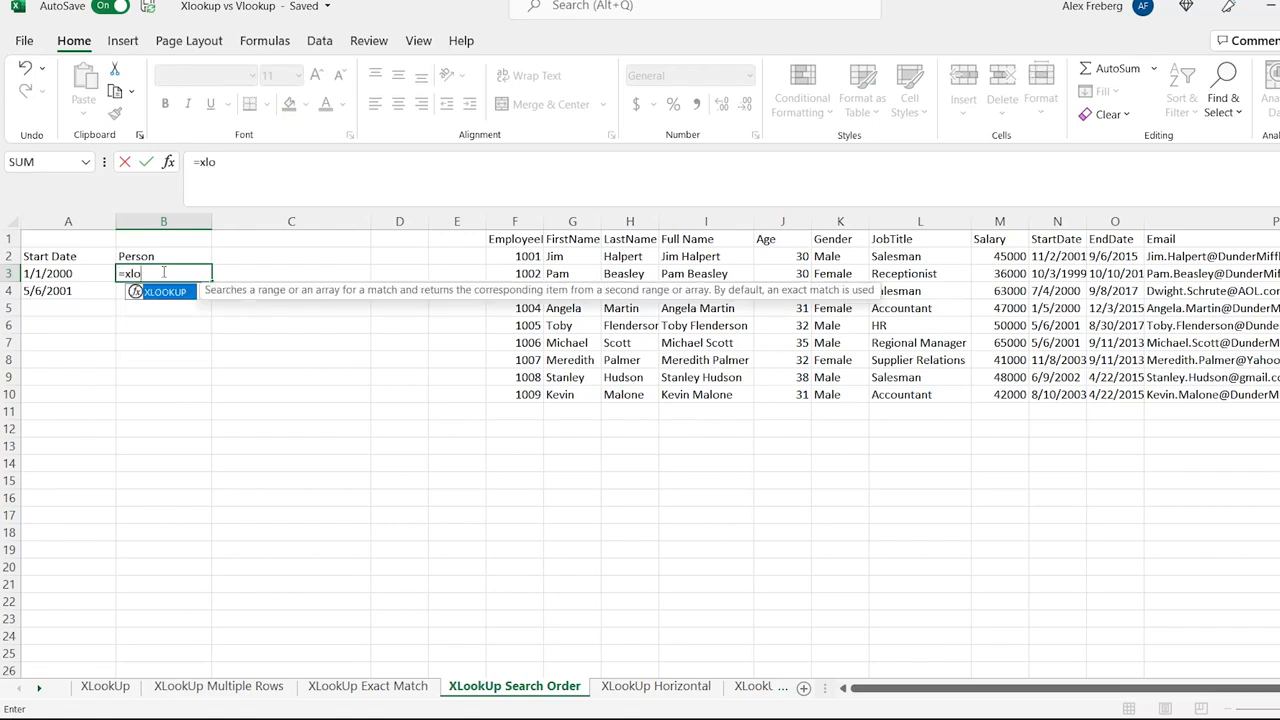
pyautogui.press('Tab')
pyautogui.click(76, 274)
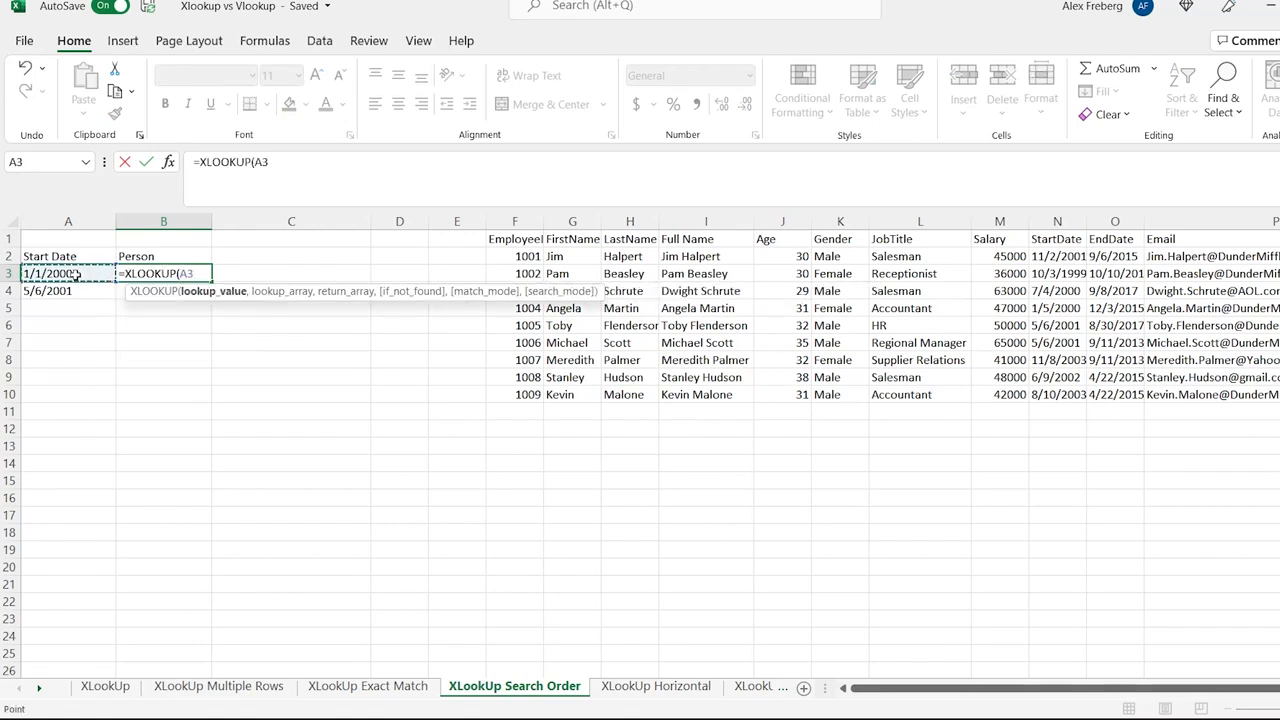
pyautogui.write(',')
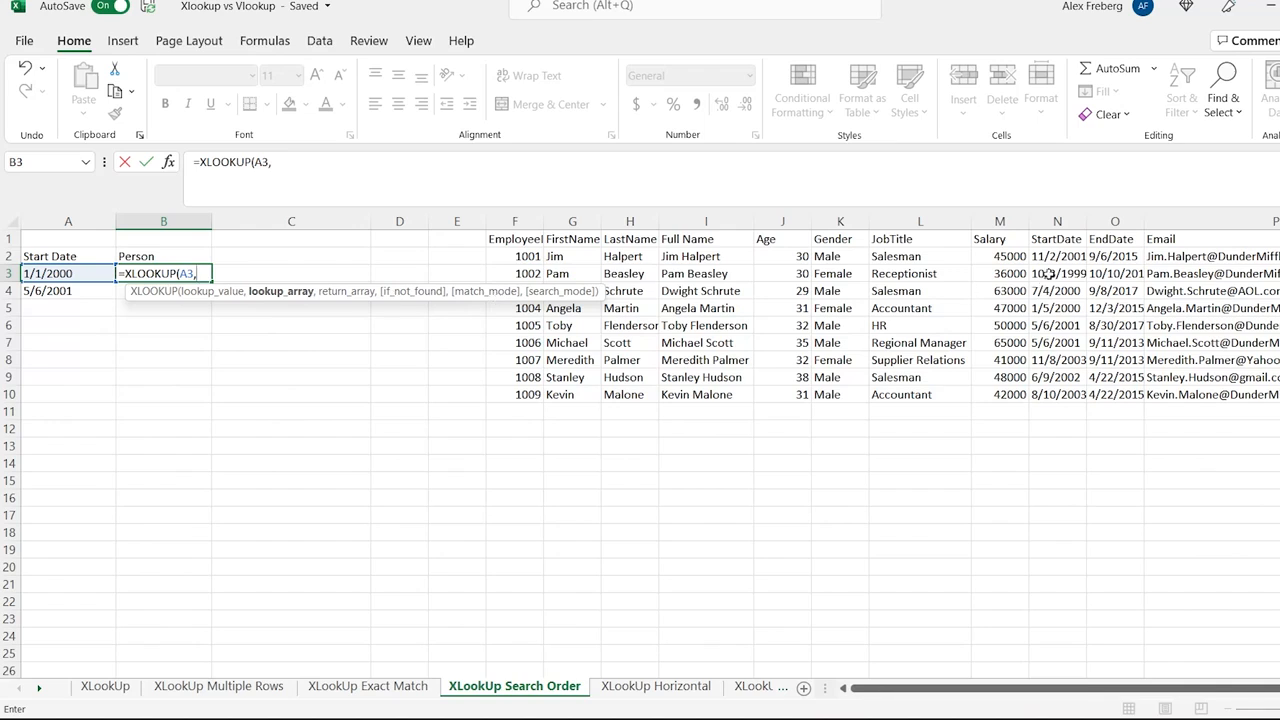
pyautogui.click(1057, 259)
pyautogui.moveTo(1057, 259); pyautogui.dragTo(1057, 395)
pyautogui.write(',')
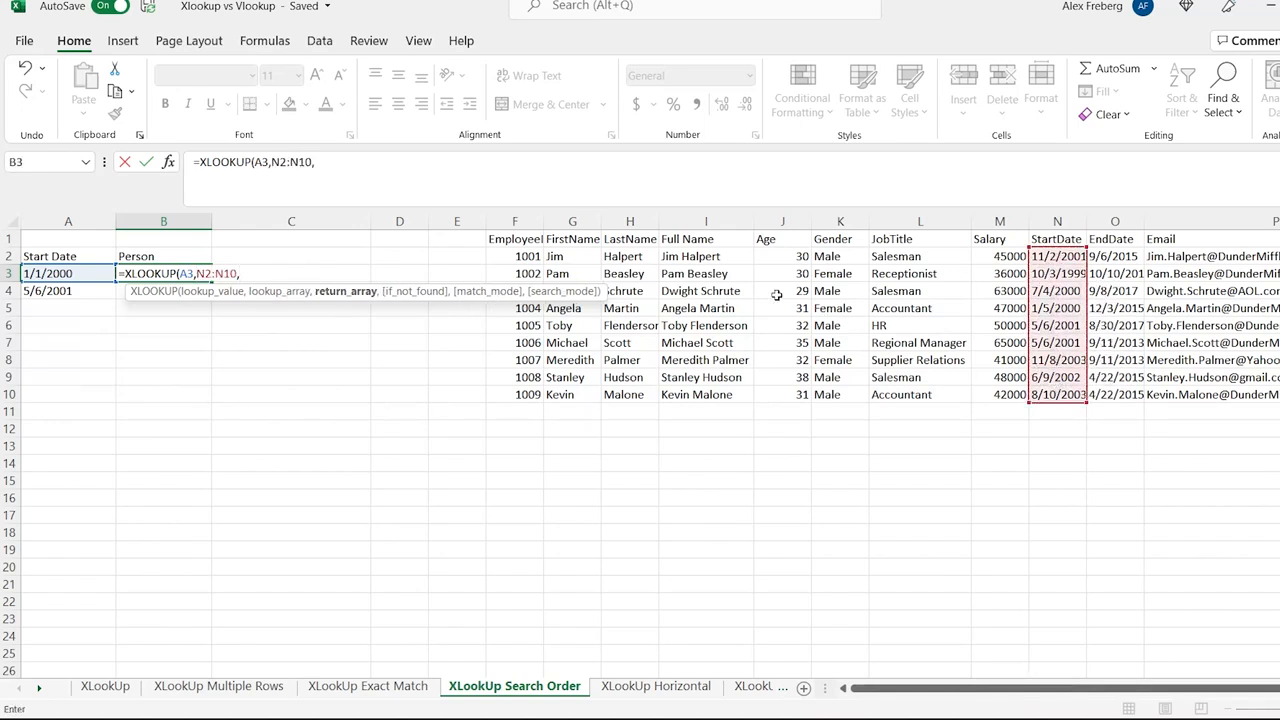
pyautogui.moveTo(726, 256); pyautogui.dragTo(730, 394)
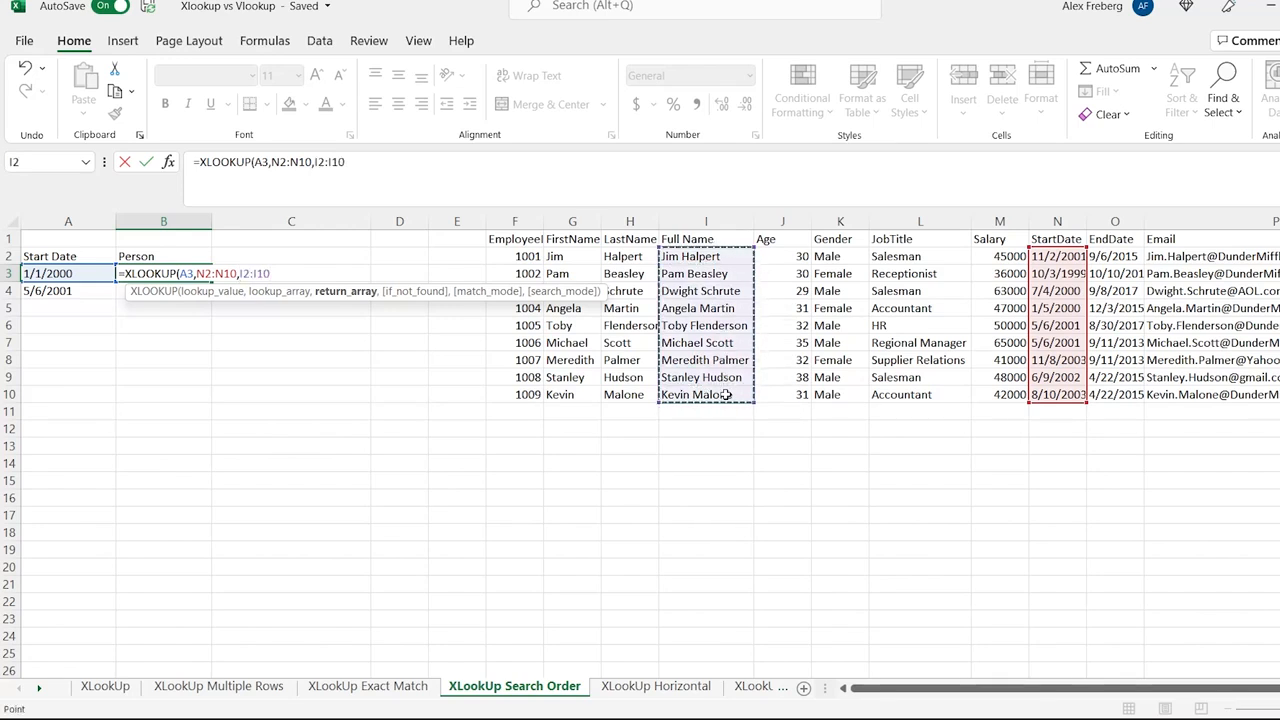
pyautogui.write(')')
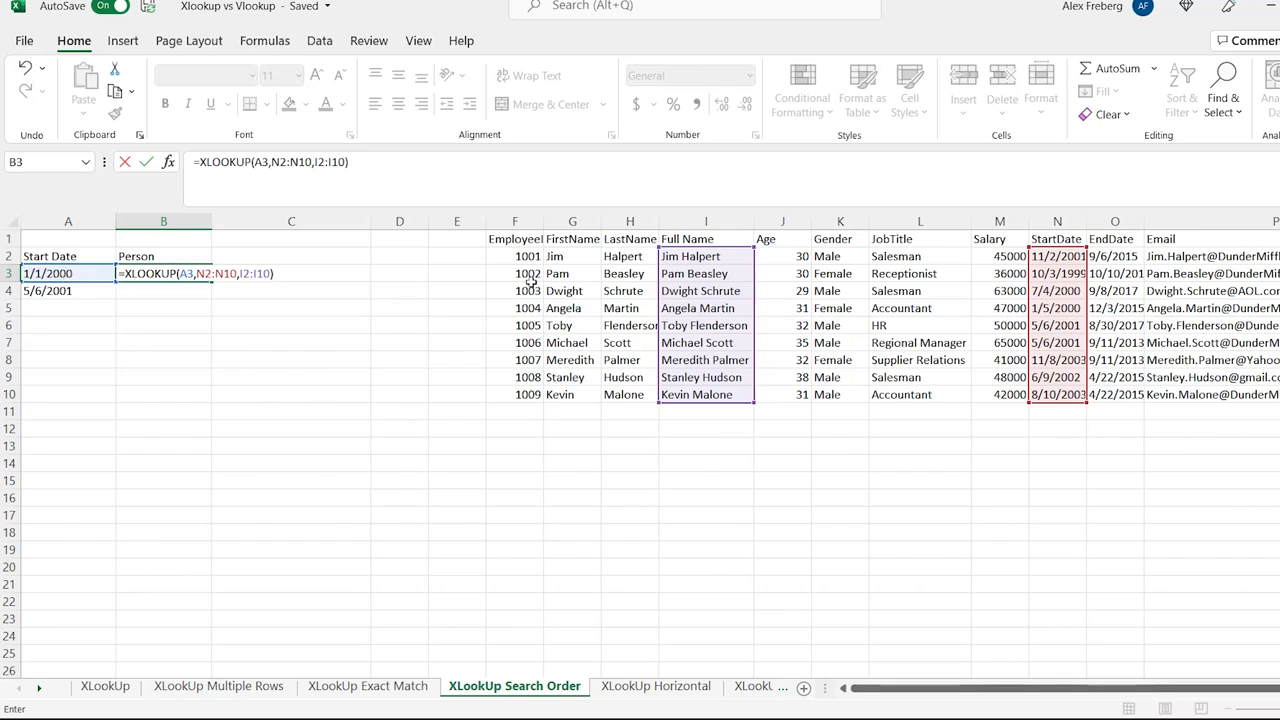
# Leave if_not_found empty in the B3 XLOOKUP, set match mode 1 (exact match or next larger item) and enter the formula
pyautogui.click(347, 163)
pyautogui.write(',')
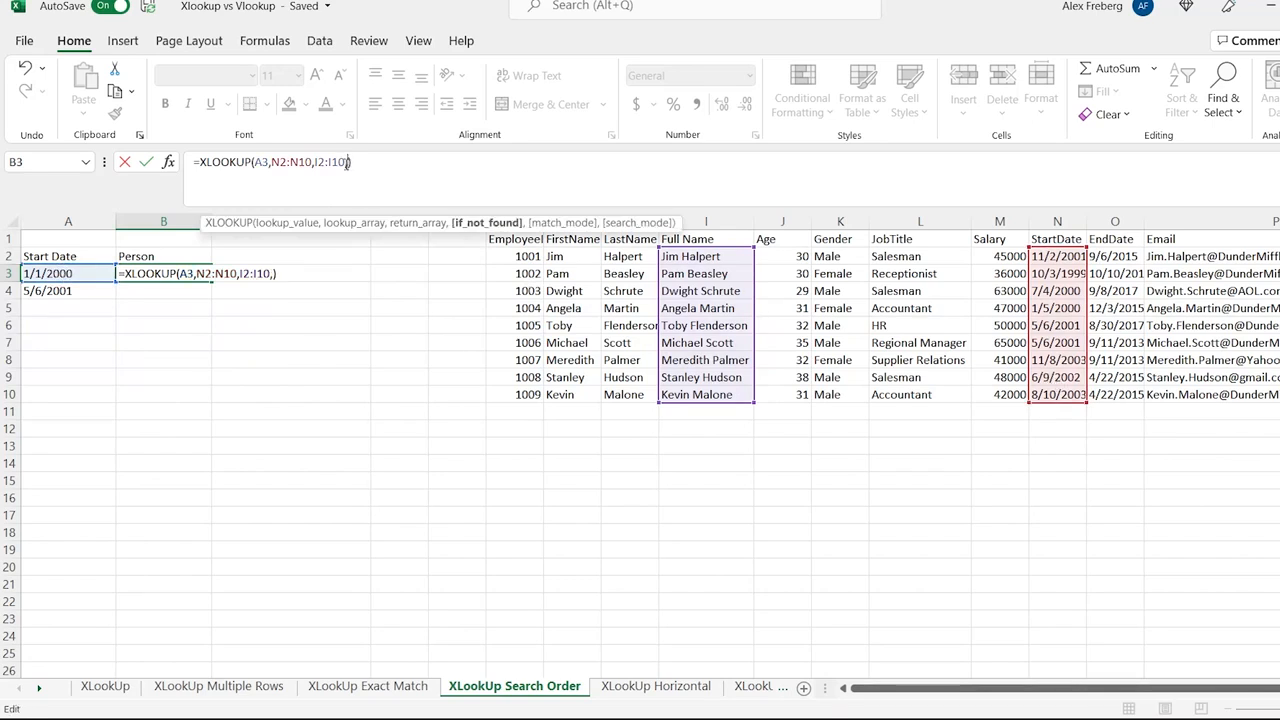
pyautogui.write(',')
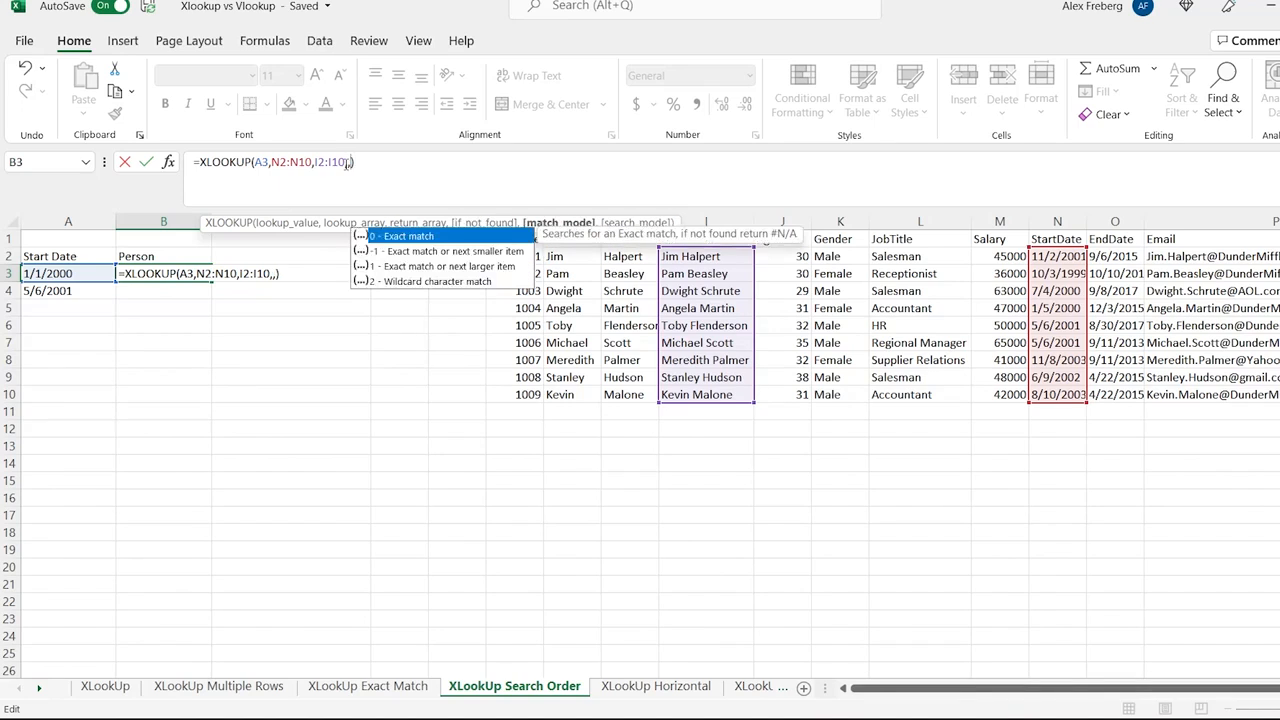
pyautogui.doubleClick(418, 267)
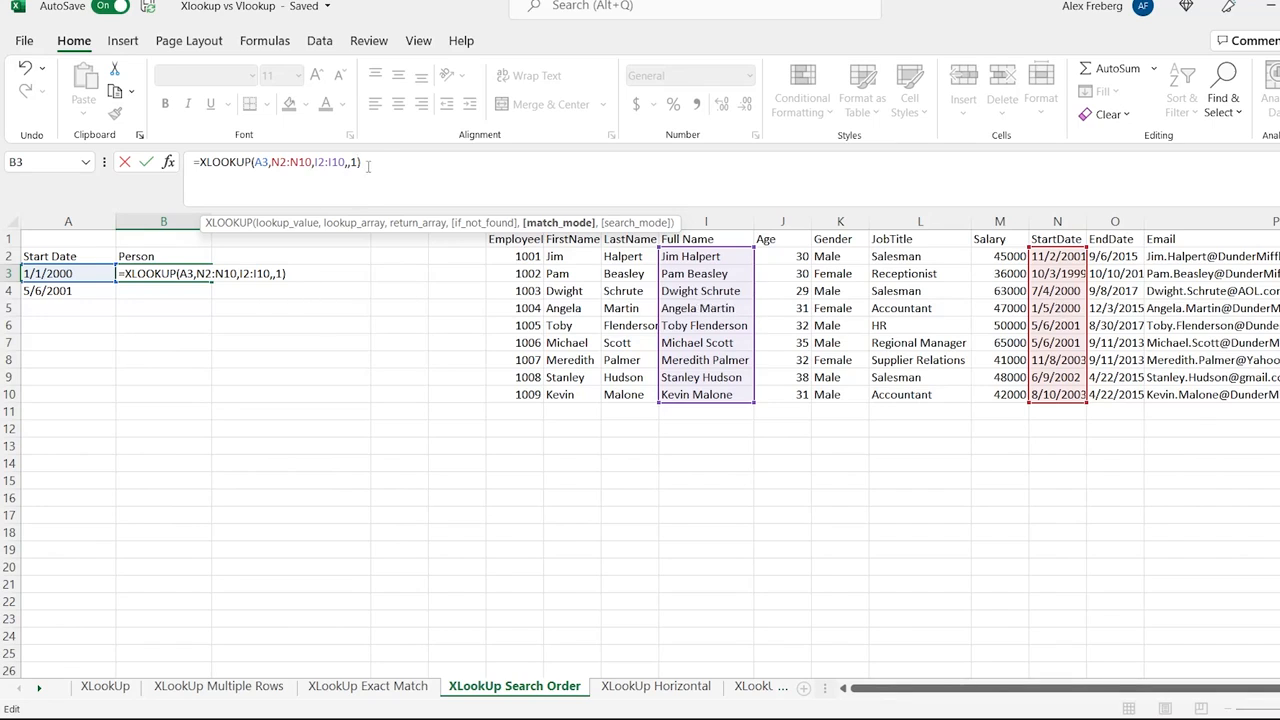
pyautogui.press('Return')
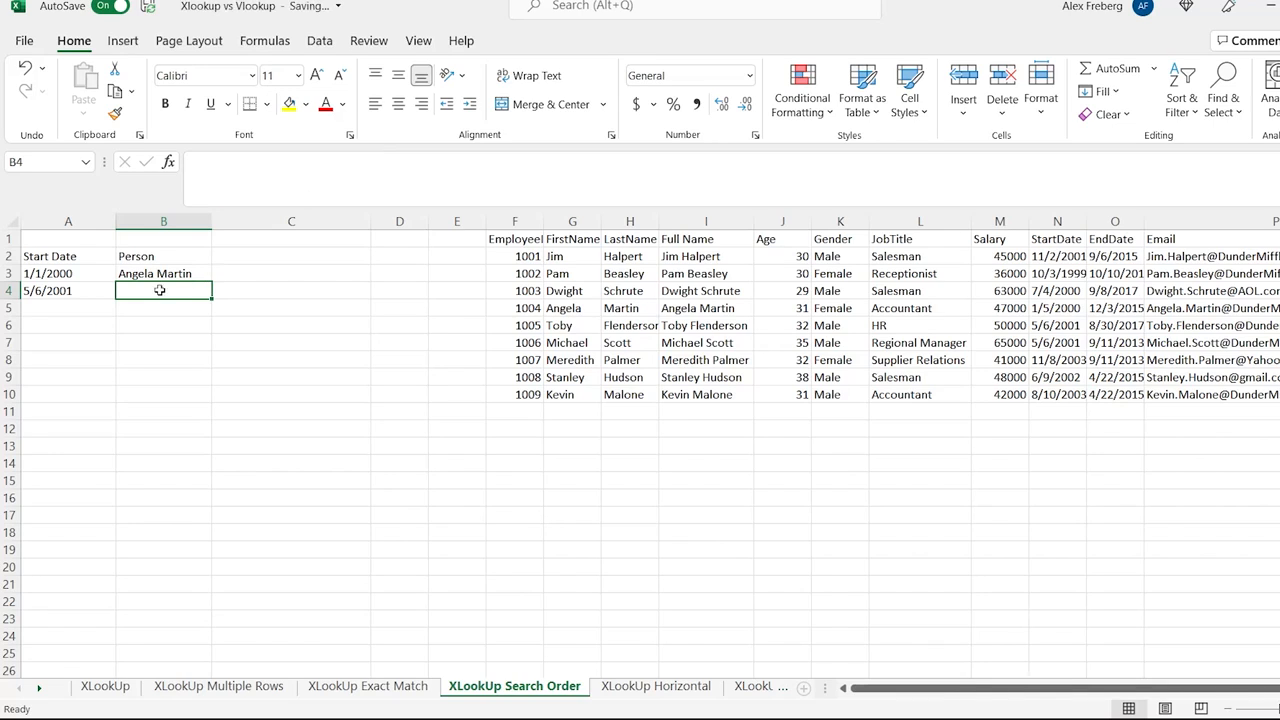
# Build an XLOOKUP in B4 with lookup value A4, lookup array N2:N10 and return array I2:I10
pyautogui.write('=xlook')
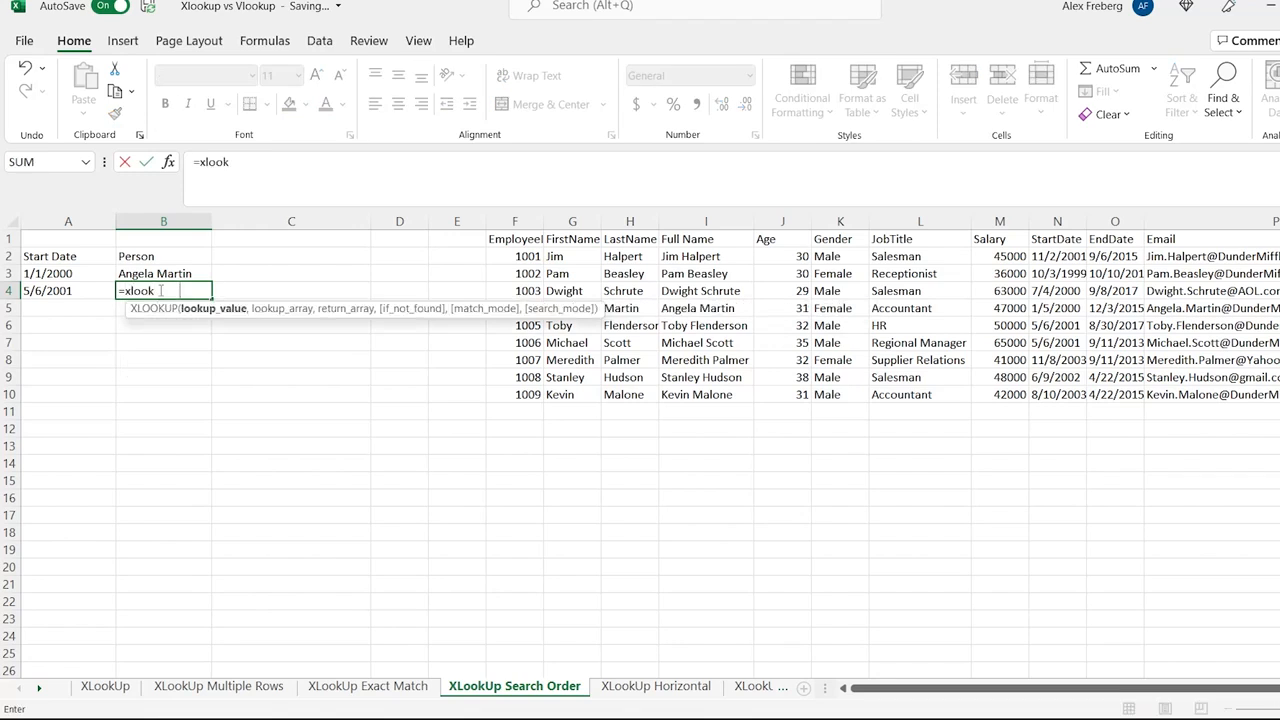
pyautogui.press('Tab')
pyautogui.click(57, 289)
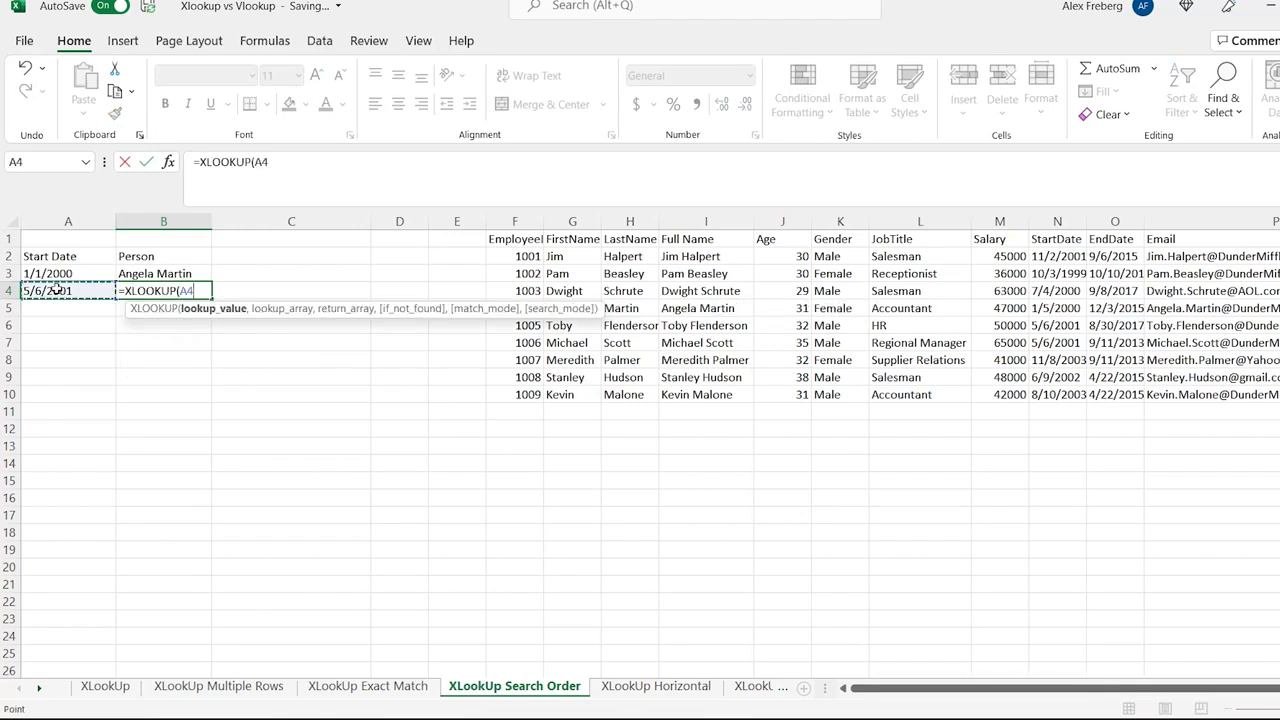
pyautogui.write(',')
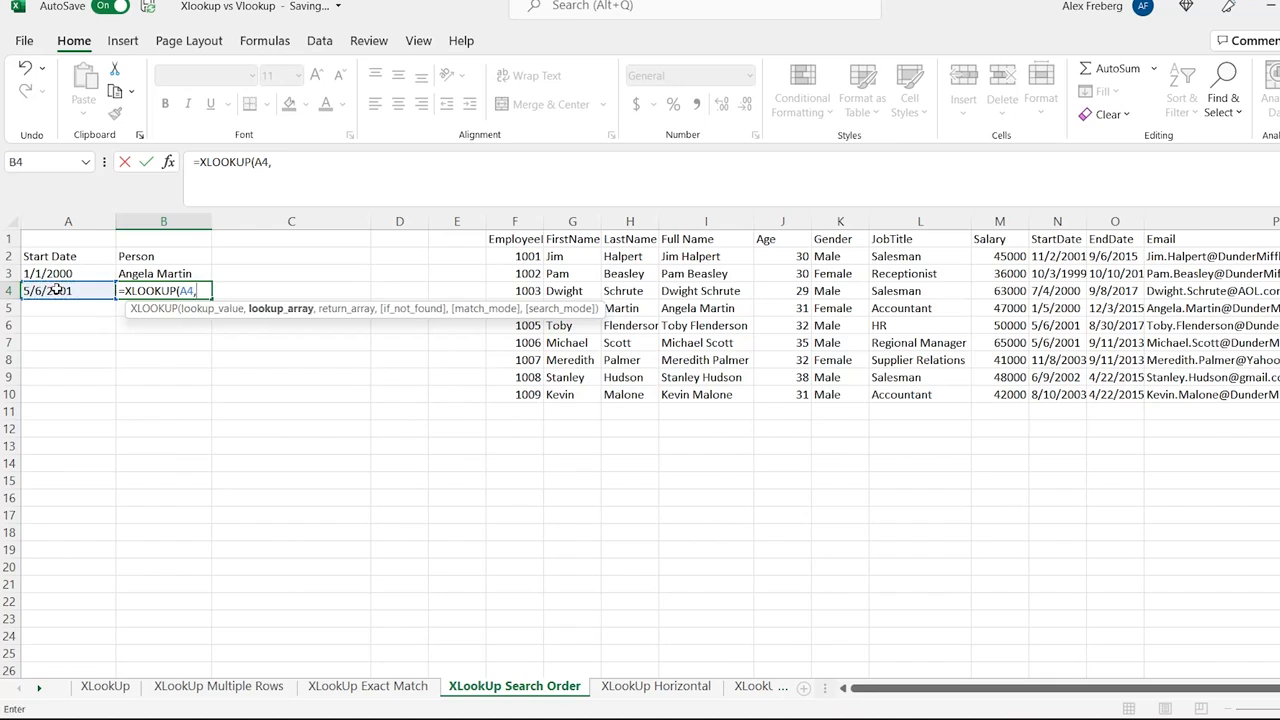
pyautogui.moveTo(1058, 256); pyautogui.dragTo(1058, 394)
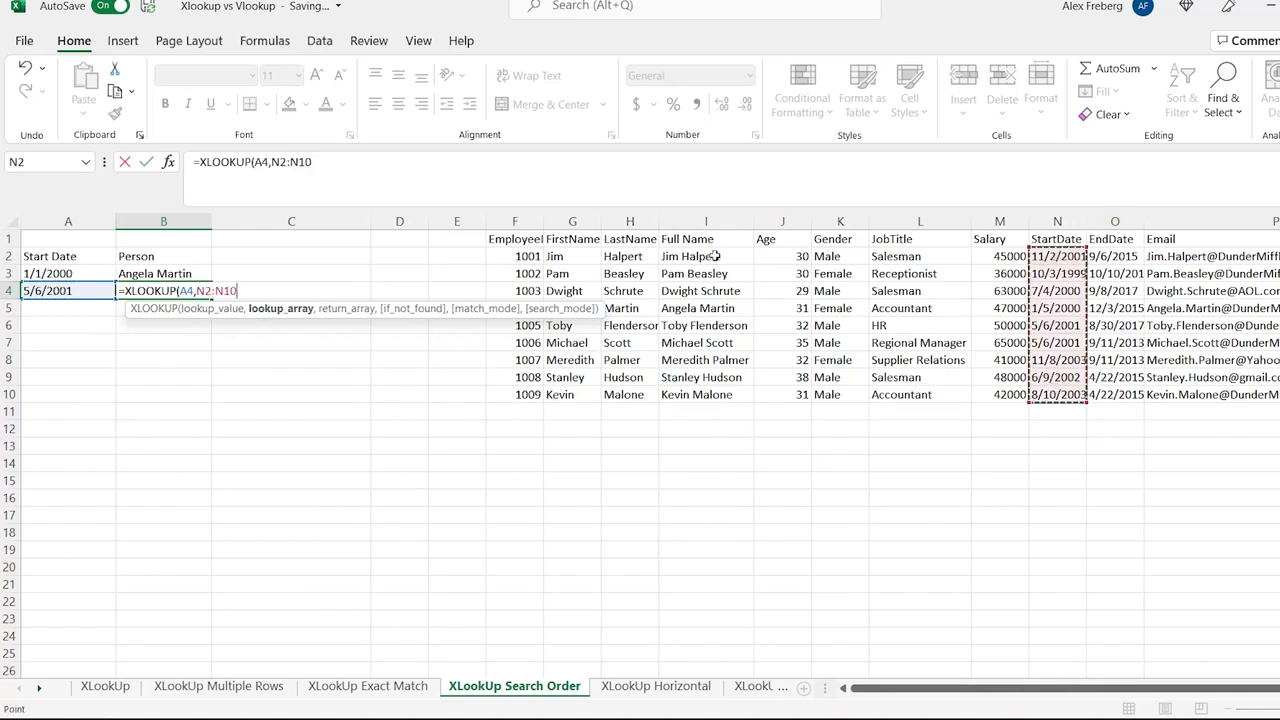
pyautogui.write(',')
pyautogui.moveTo(716, 255); pyautogui.dragTo(716, 392)
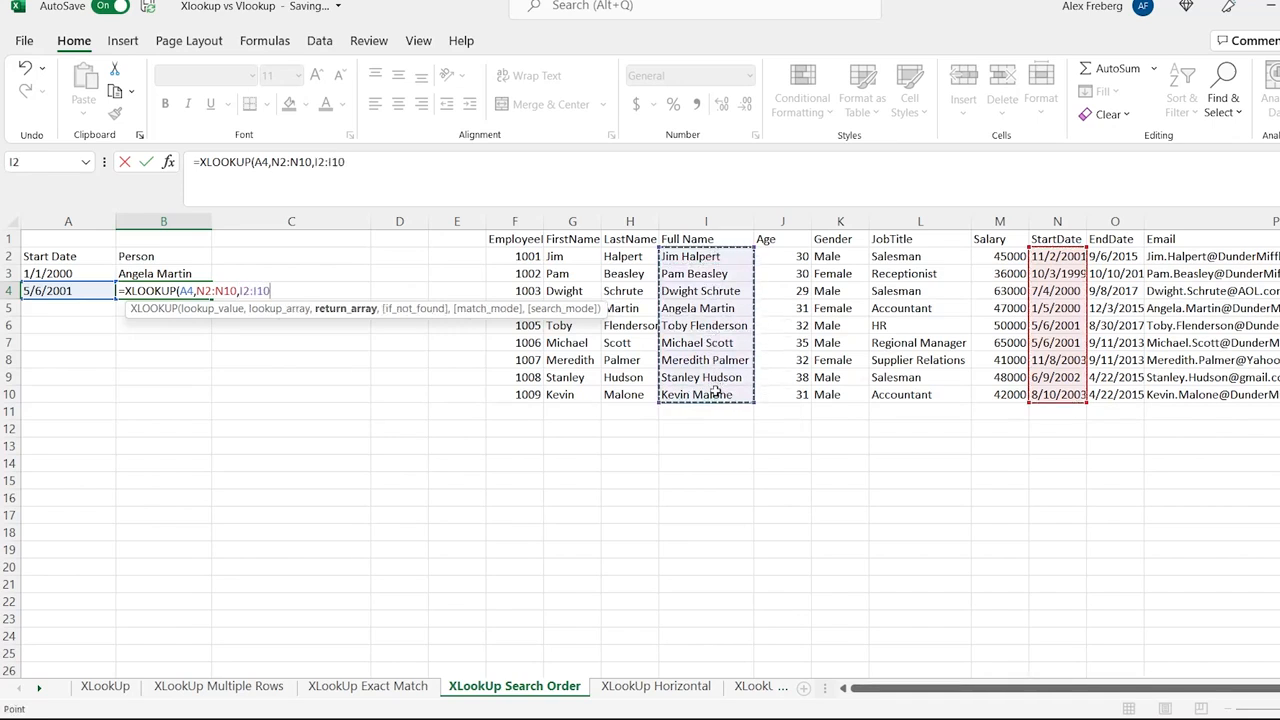
# Leave if_not_found and match mode empty in the B4 XLOOKUP, set search mode 1 (search first-to-last) and enter the formula
pyautogui.write(',,,')
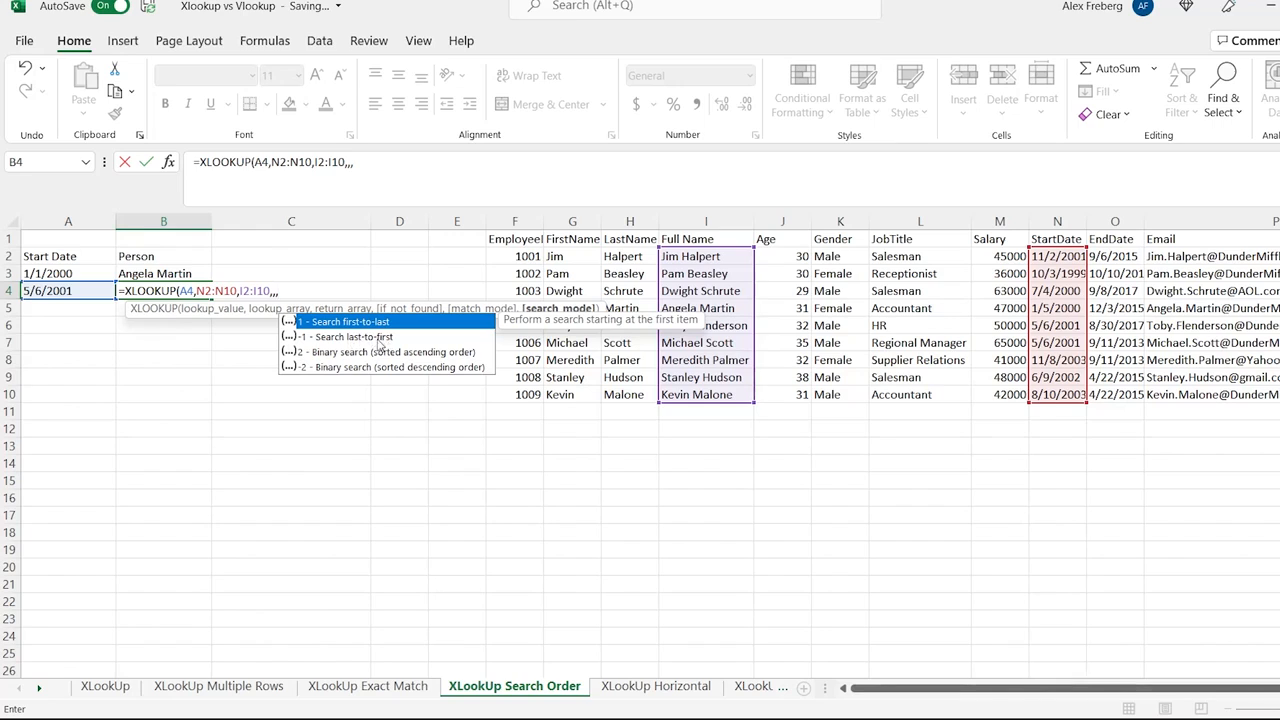
pyautogui.click(362, 162)
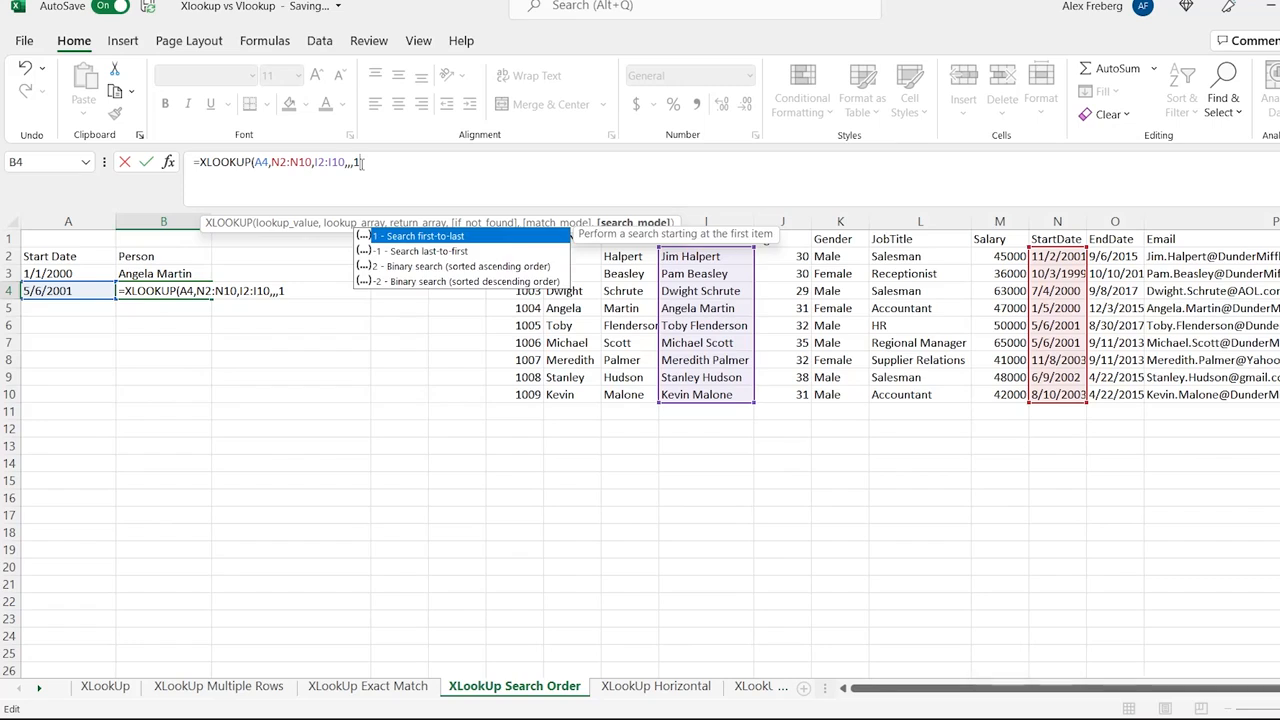
pyautogui.write('1)')
pyautogui.press('Return')
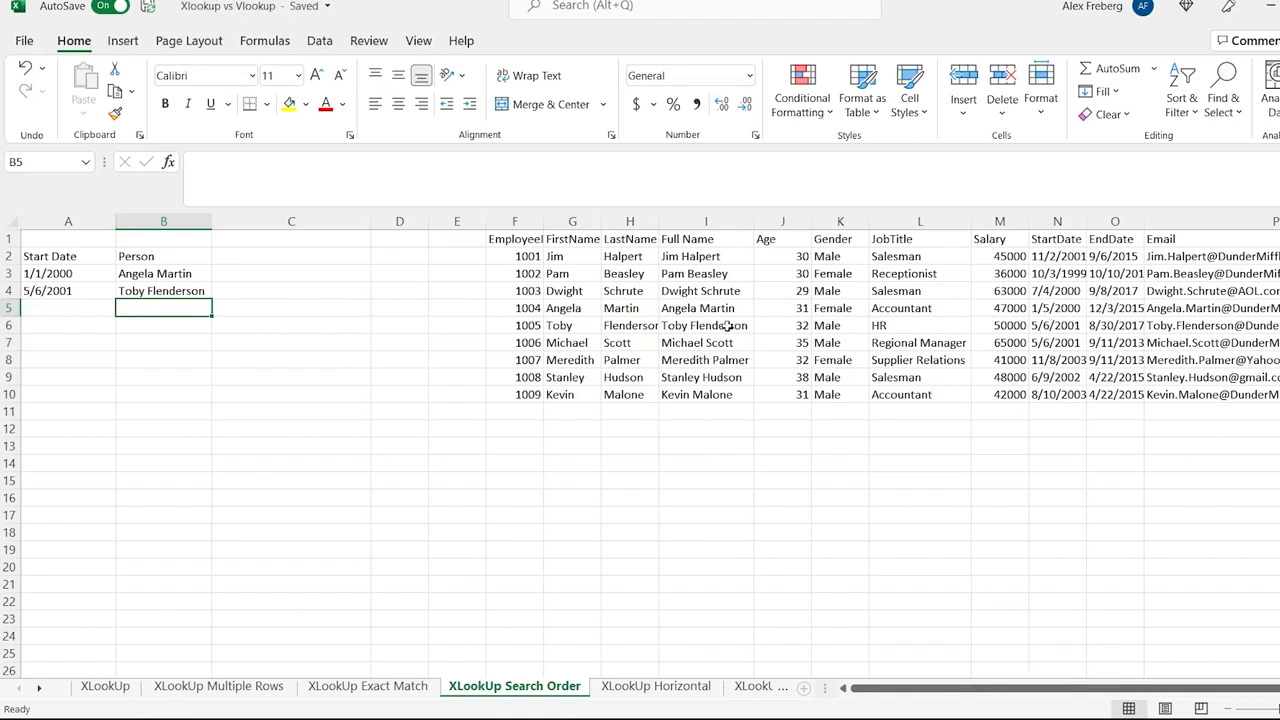
# Change the search mode in the B4 XLOOKUP to -1 (search last-to-first)
pyautogui.click(196, 287)
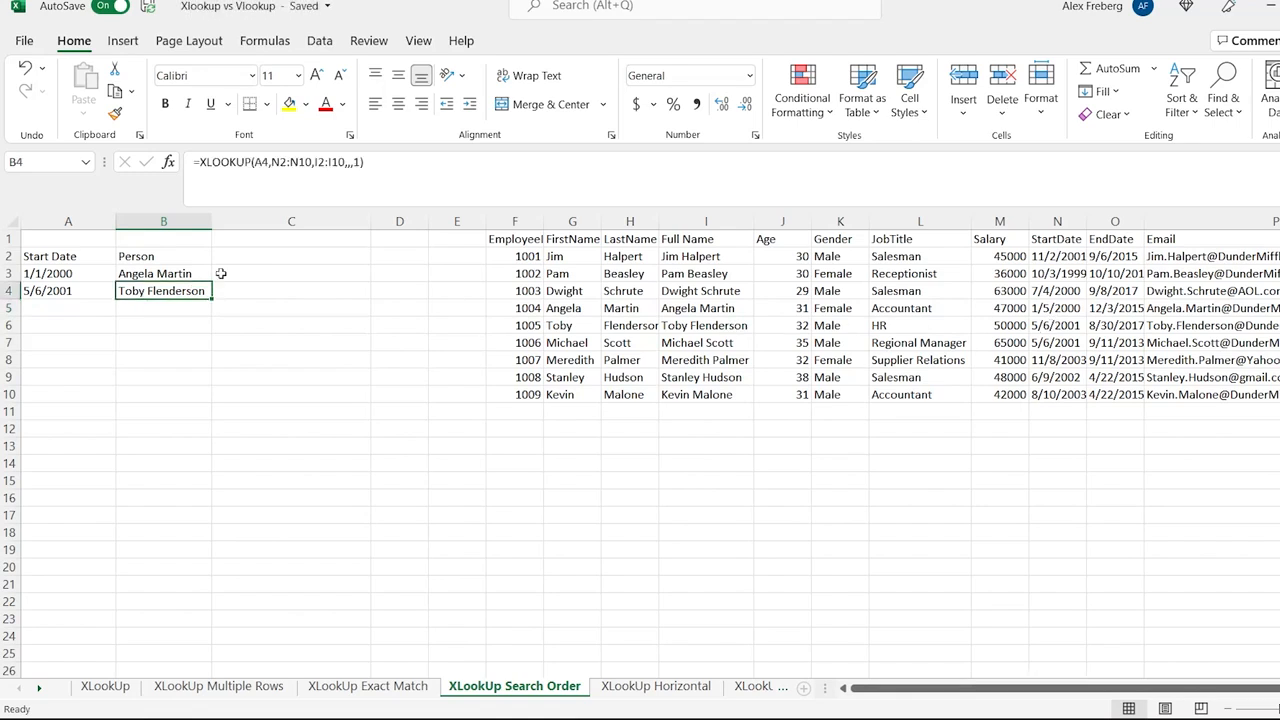
pyautogui.click(355, 162)
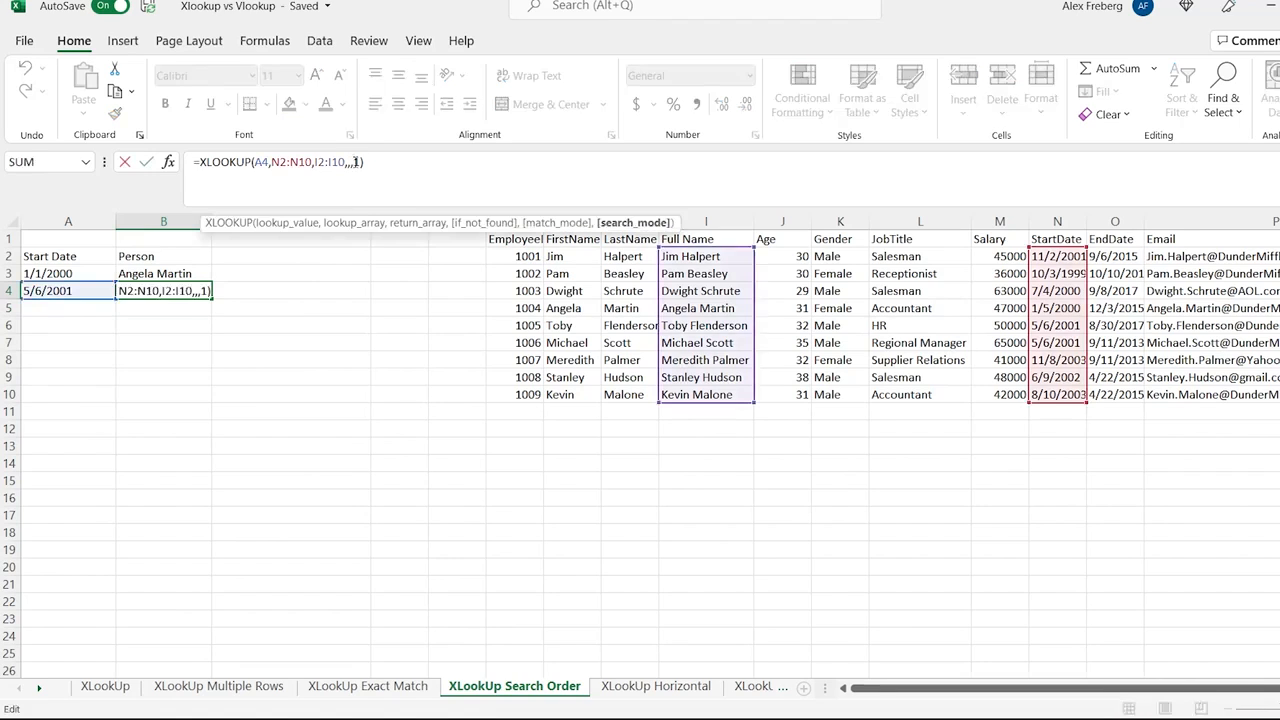
pyautogui.write('-')
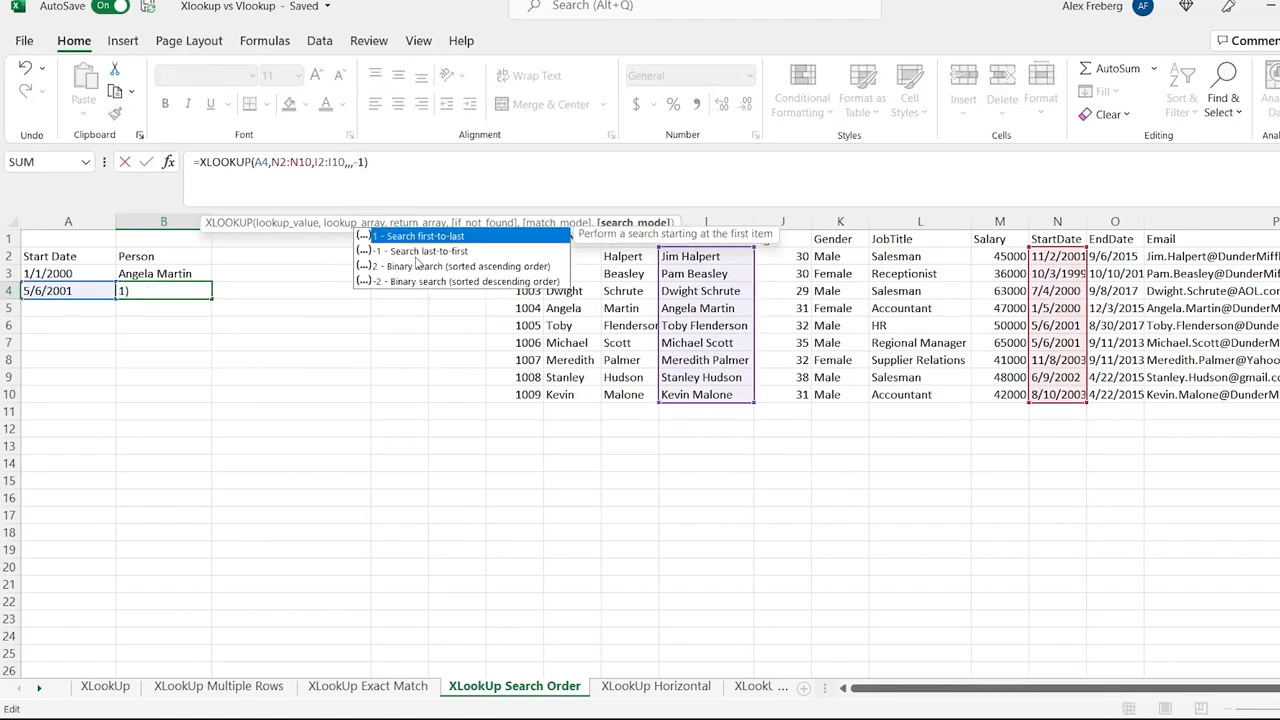
pyautogui.press('Return')
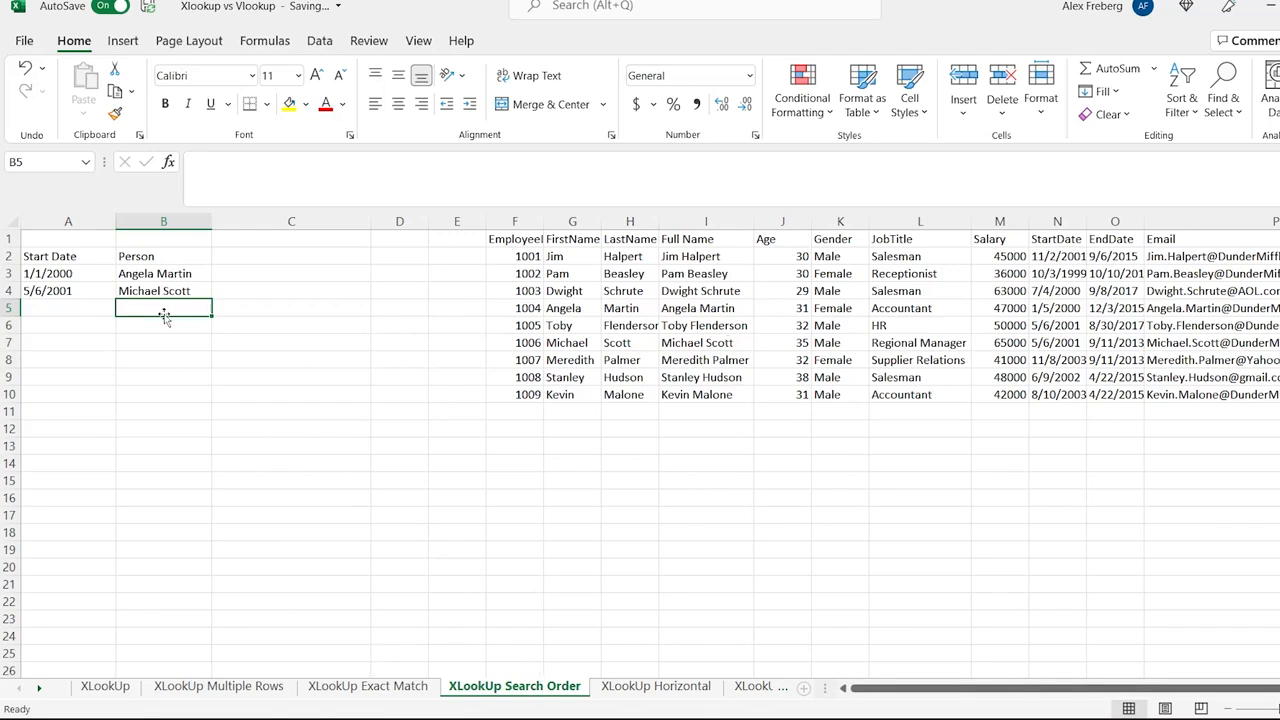
pyautogui.click(160, 273)
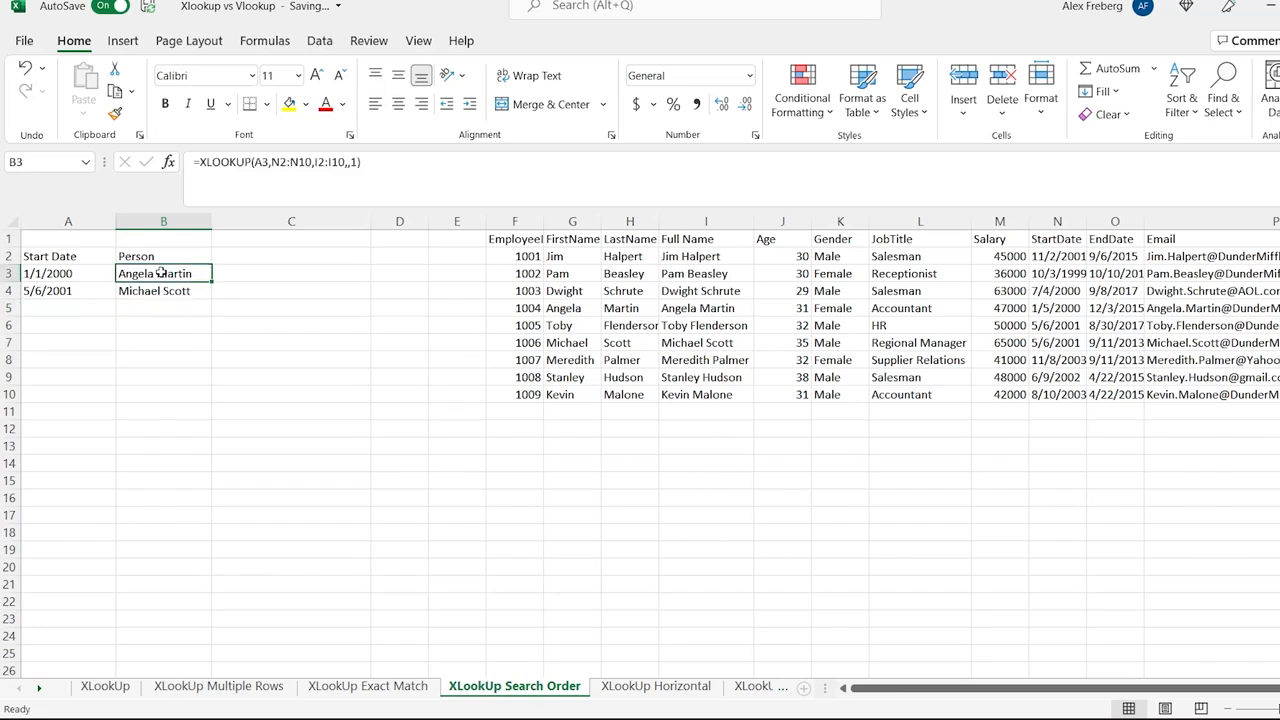
pyautogui.click(358, 164)
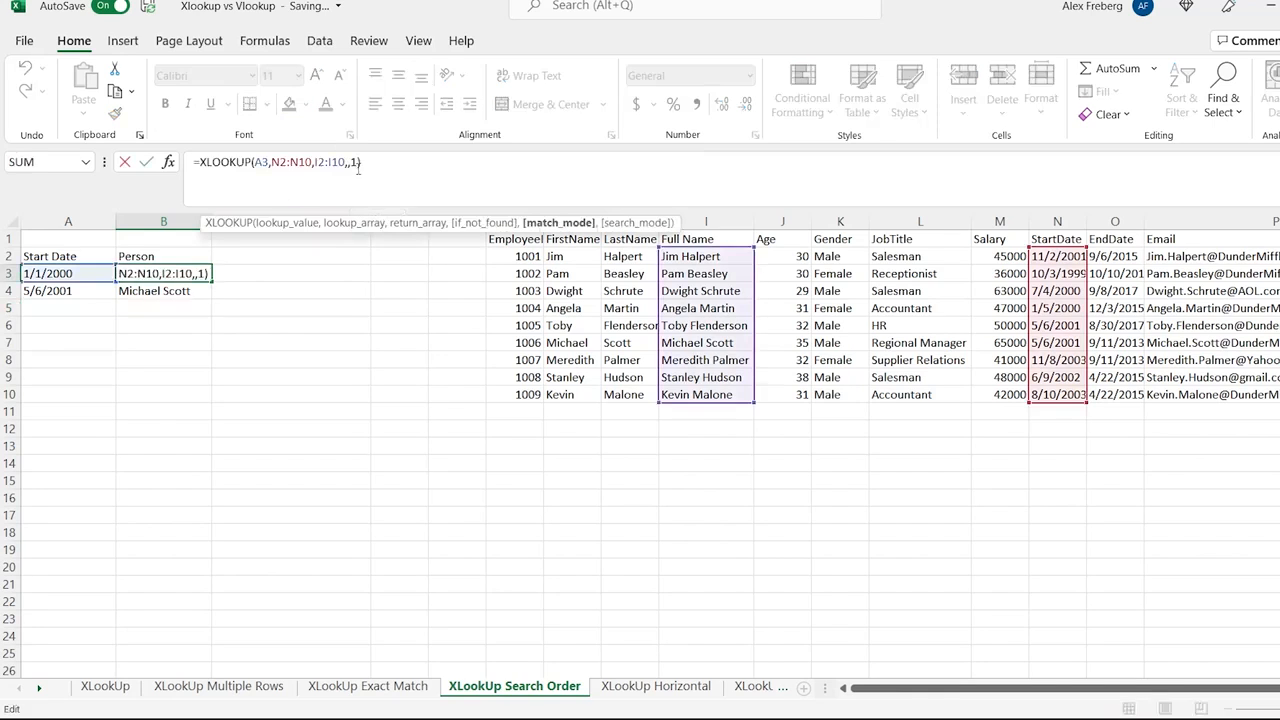
pyautogui.press('BackSpace')
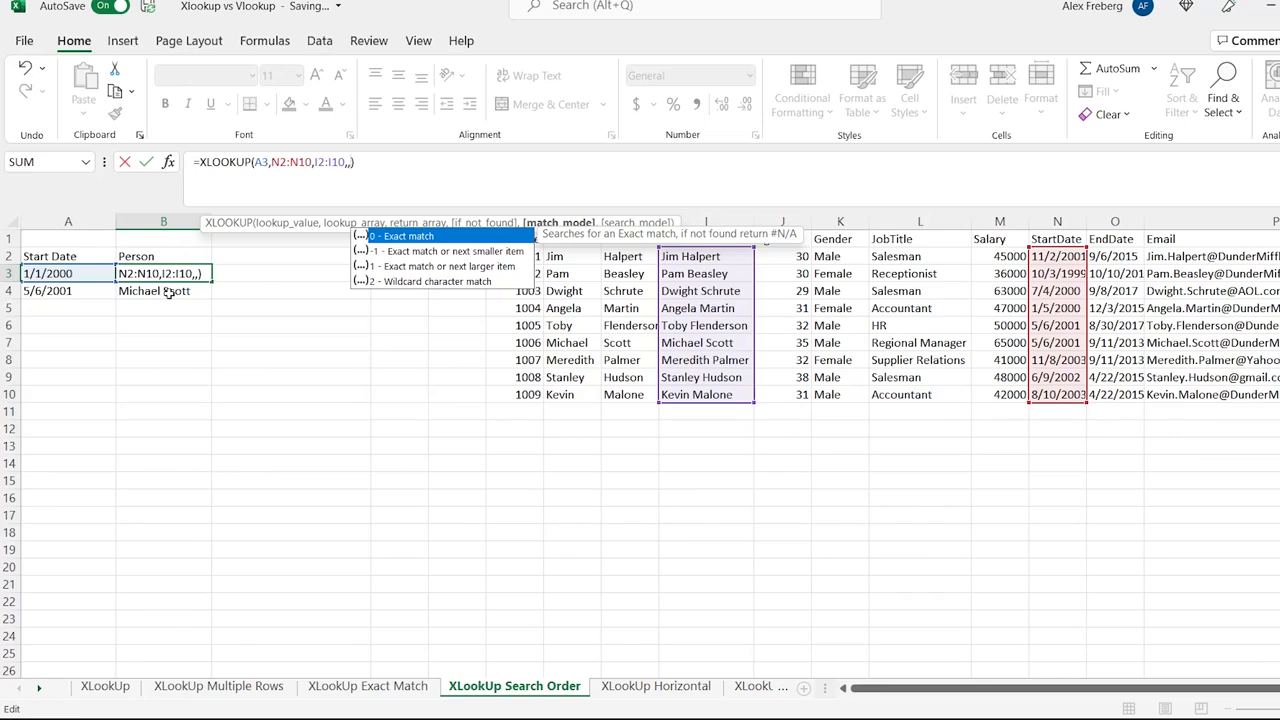
pyautogui.click(687, 692)
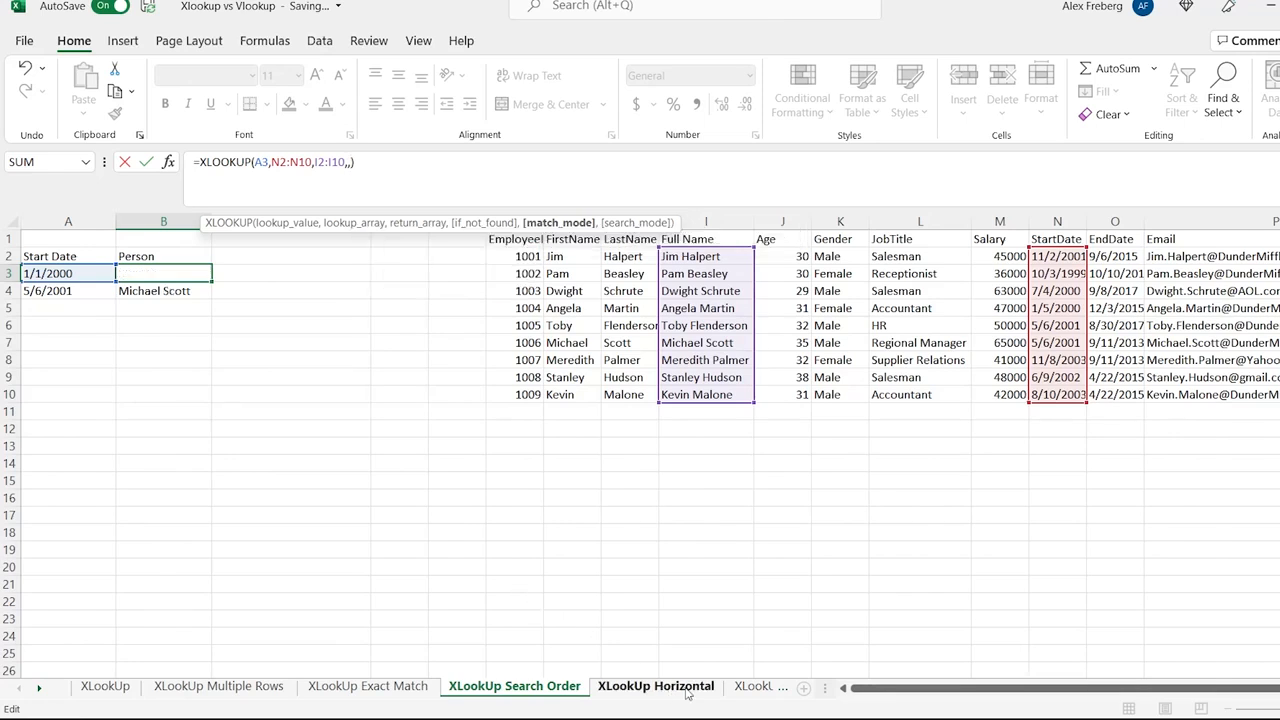
pyautogui.click(42, 689)
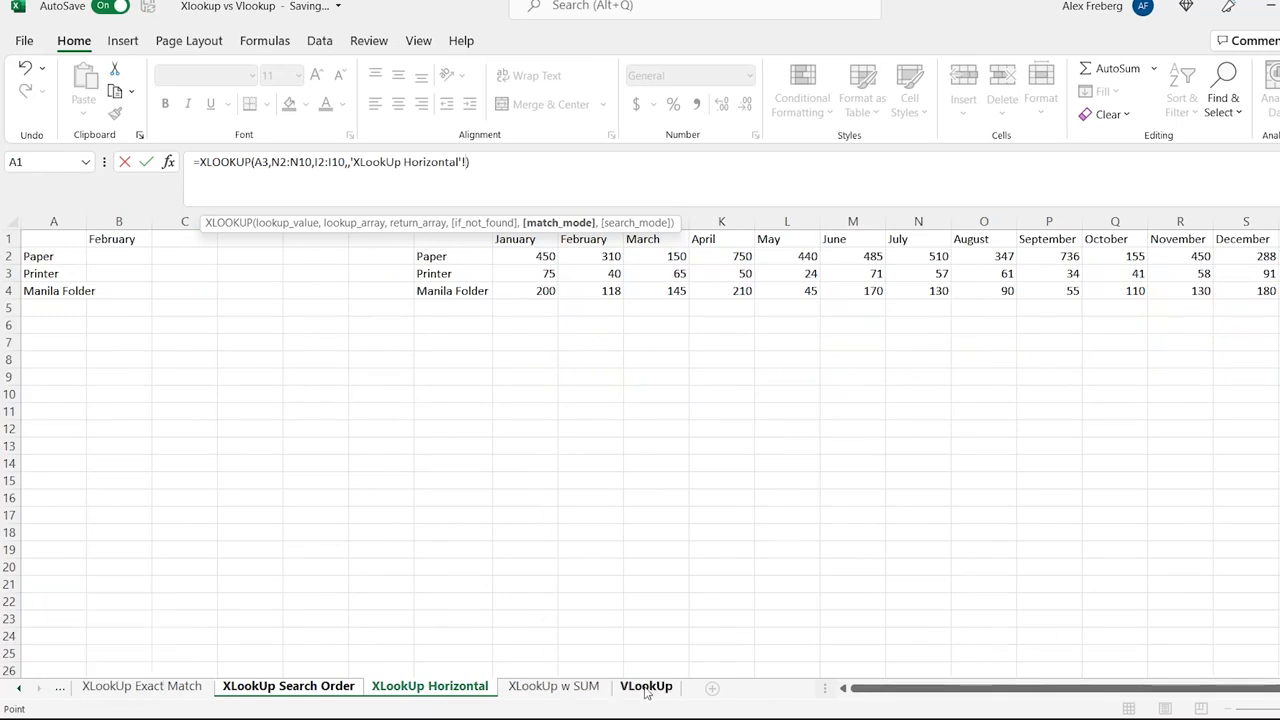
pyautogui.press('Escape')
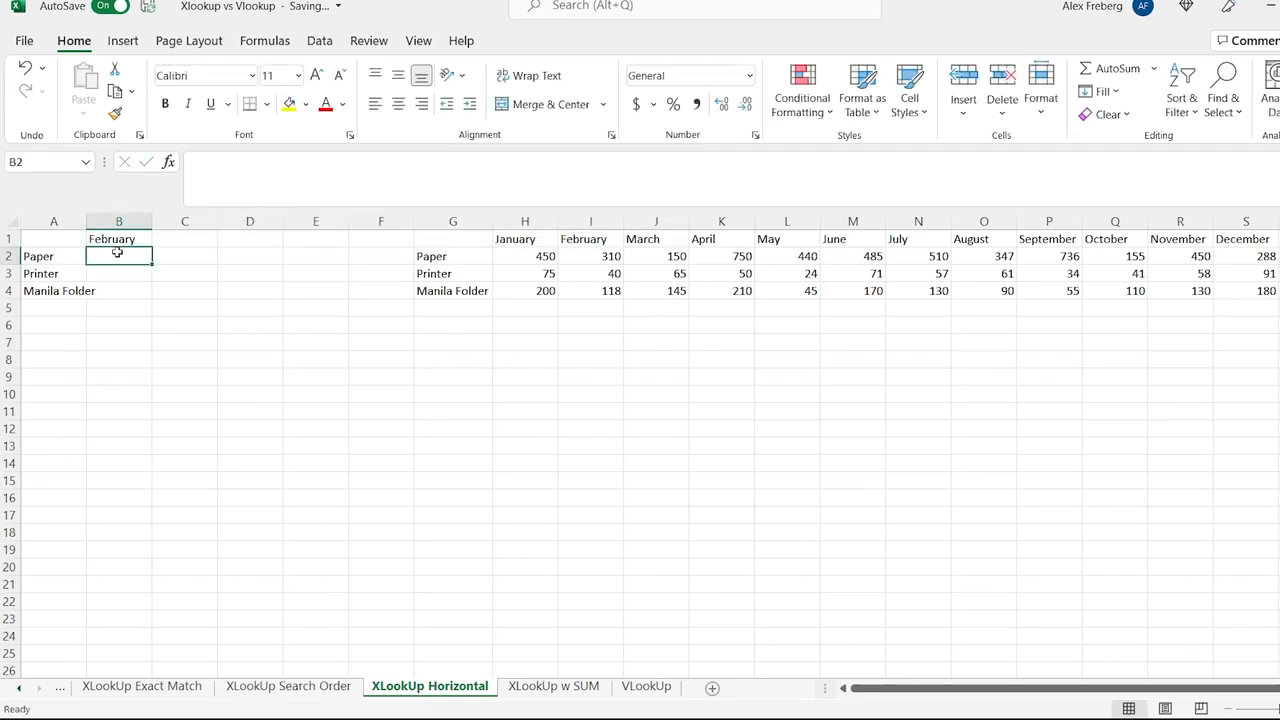
# On the XLookUp Horizontal sheet, enter an XLOOKUP in B2 with lookup value I1, lookup array H1:S1 and return array H2:S2
pyautogui.write('=xl')
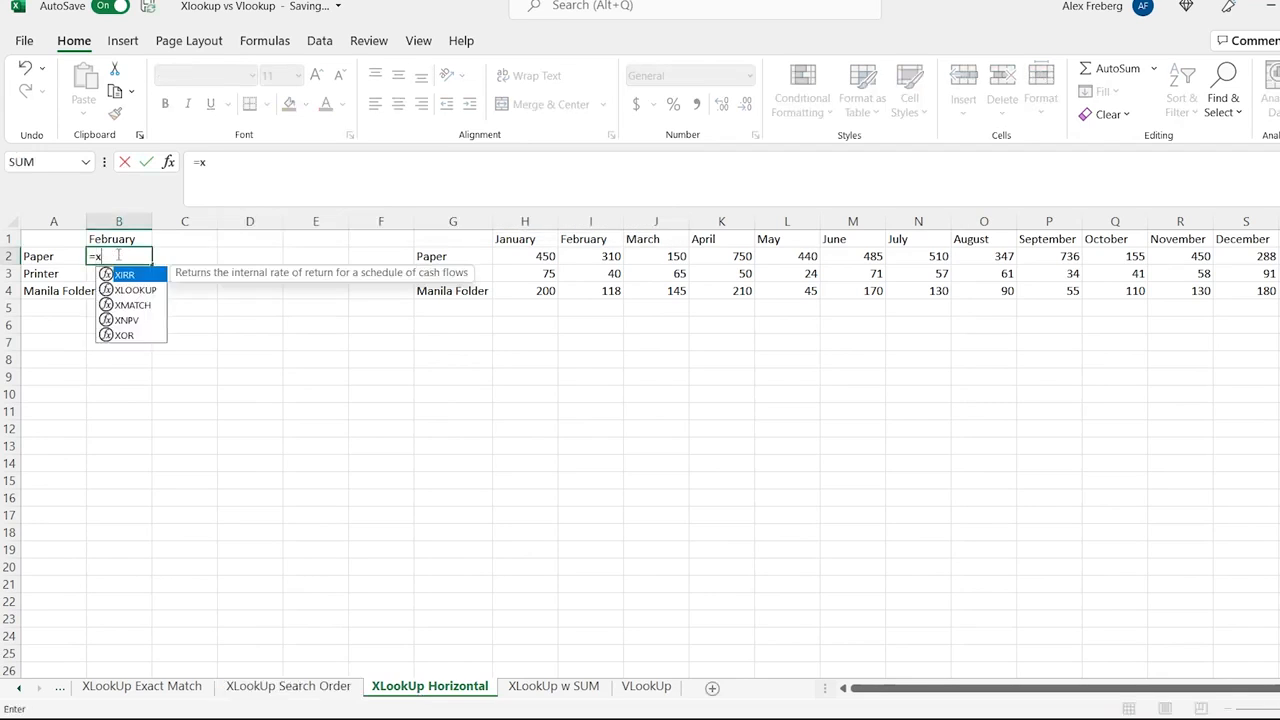
pyautogui.press('Tab')
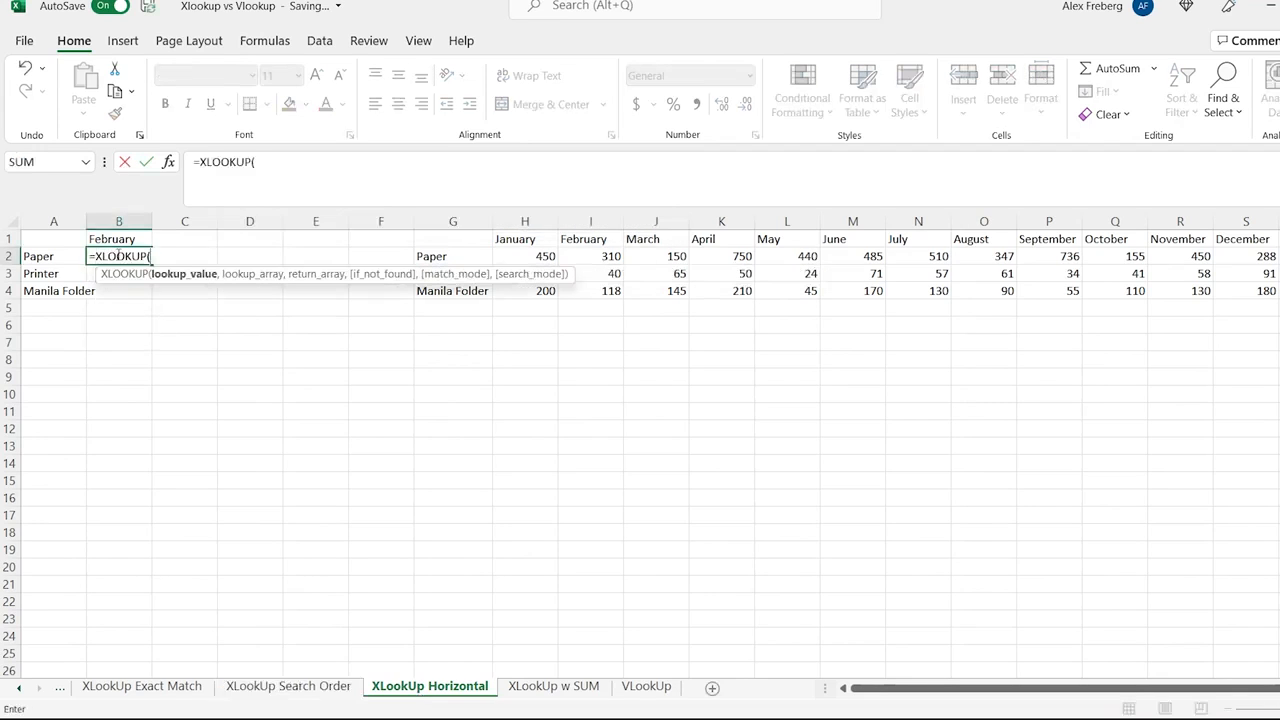
pyautogui.click(597, 240)
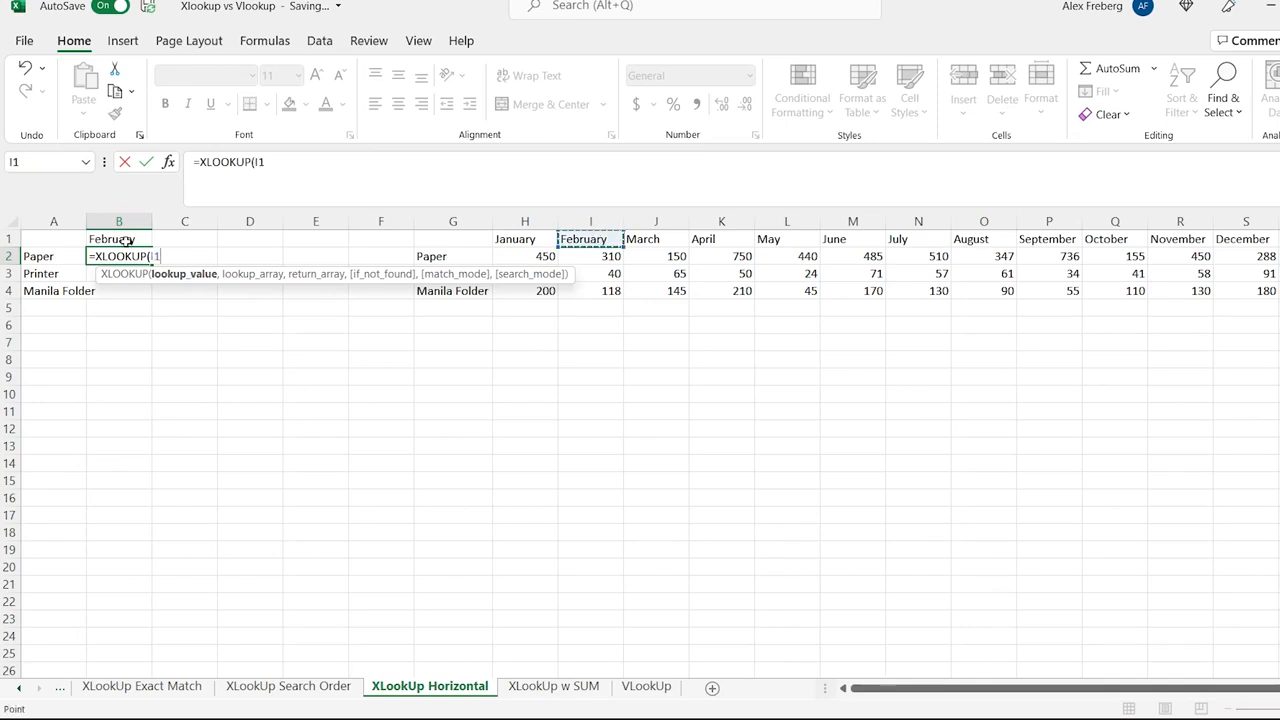
pyautogui.write(',')
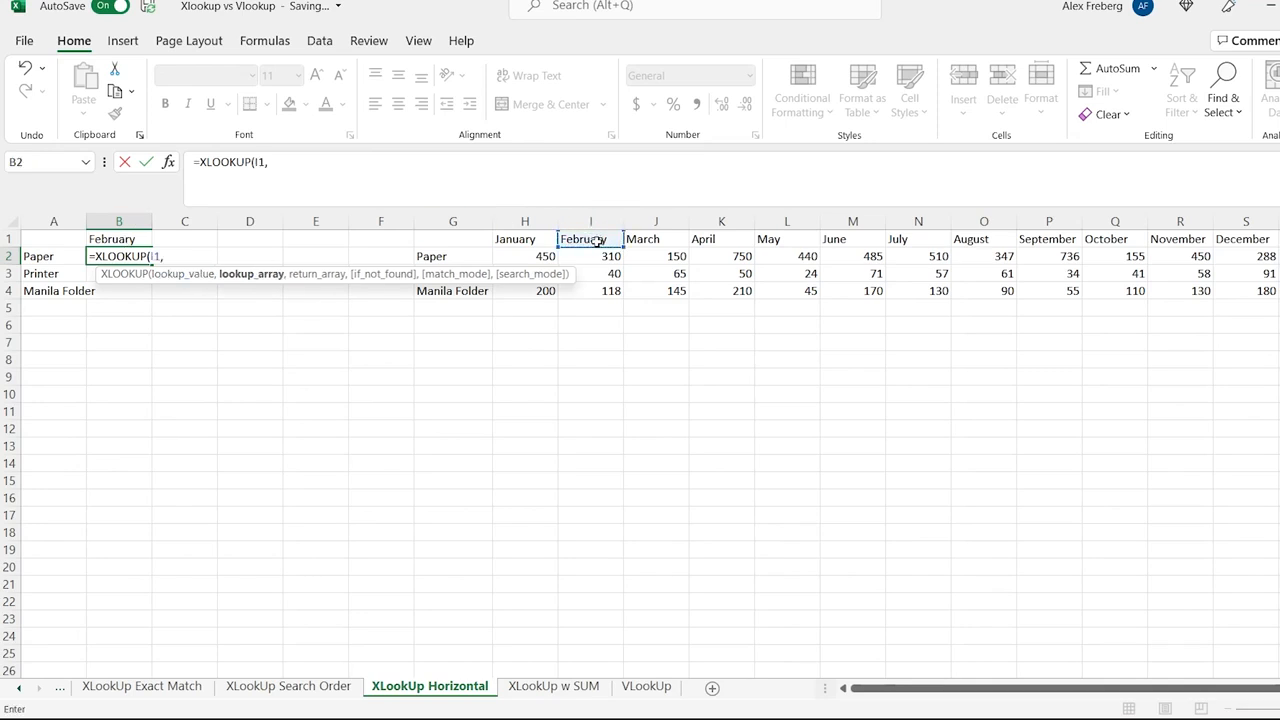
pyautogui.click(521, 240)
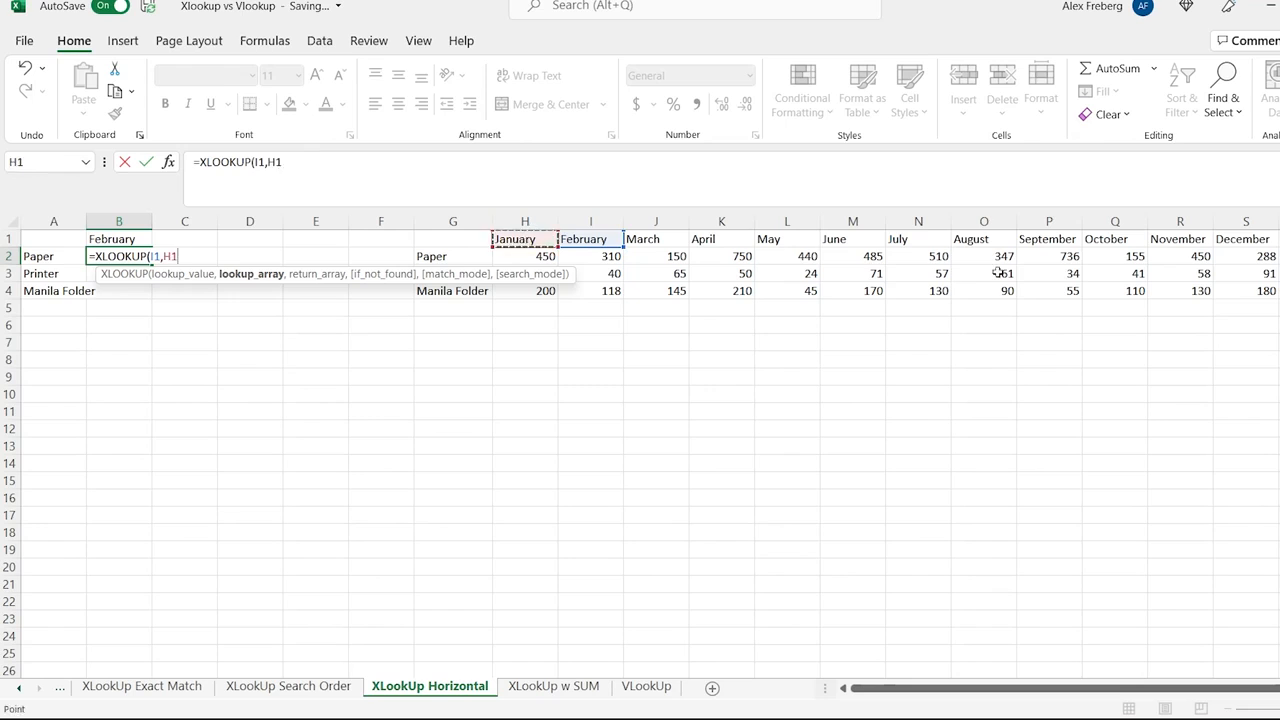
pyautogui.keyDown('shift'); pyautogui.click(1243, 241); pyautogui.keyUp('shift')
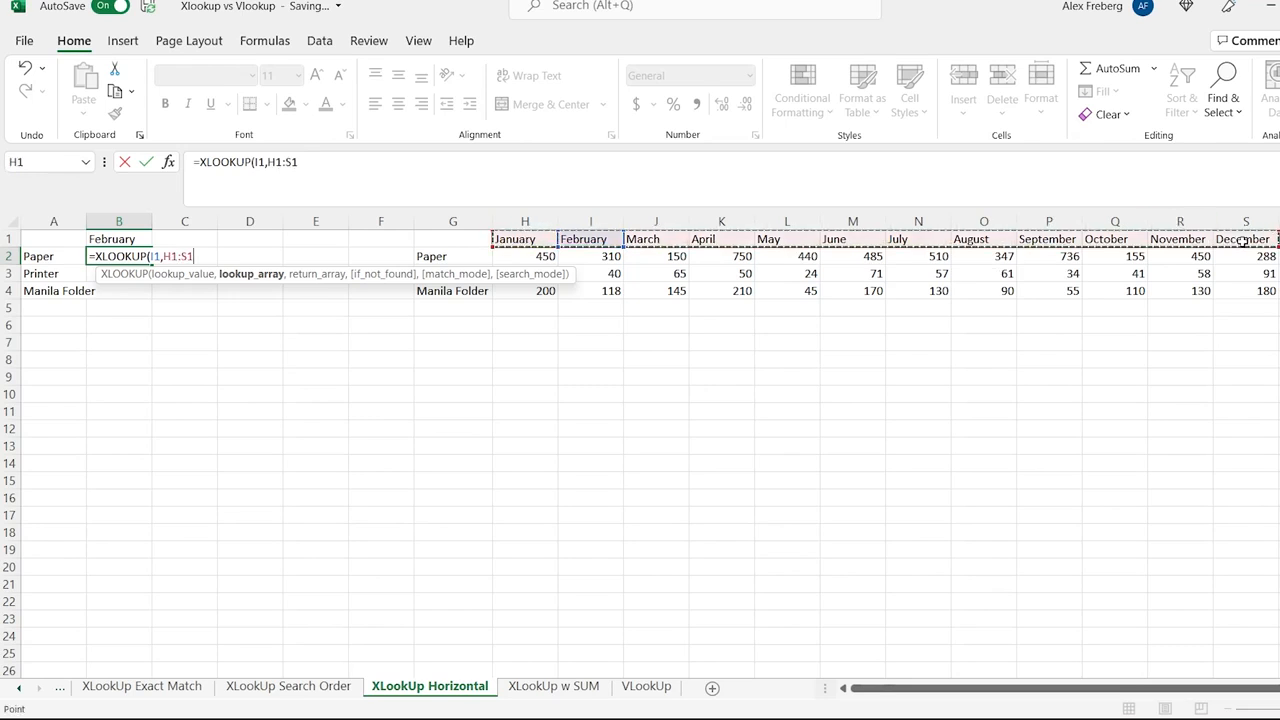
pyautogui.write(',')
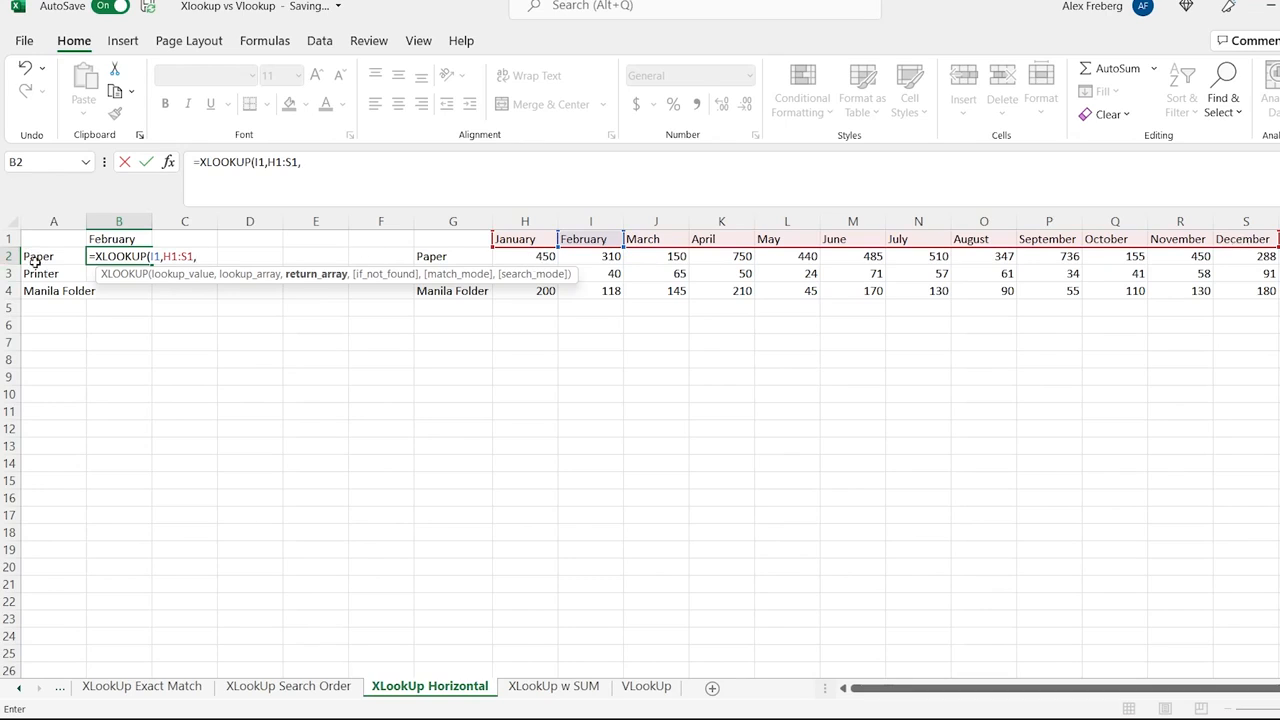
pyautogui.click(523, 258)
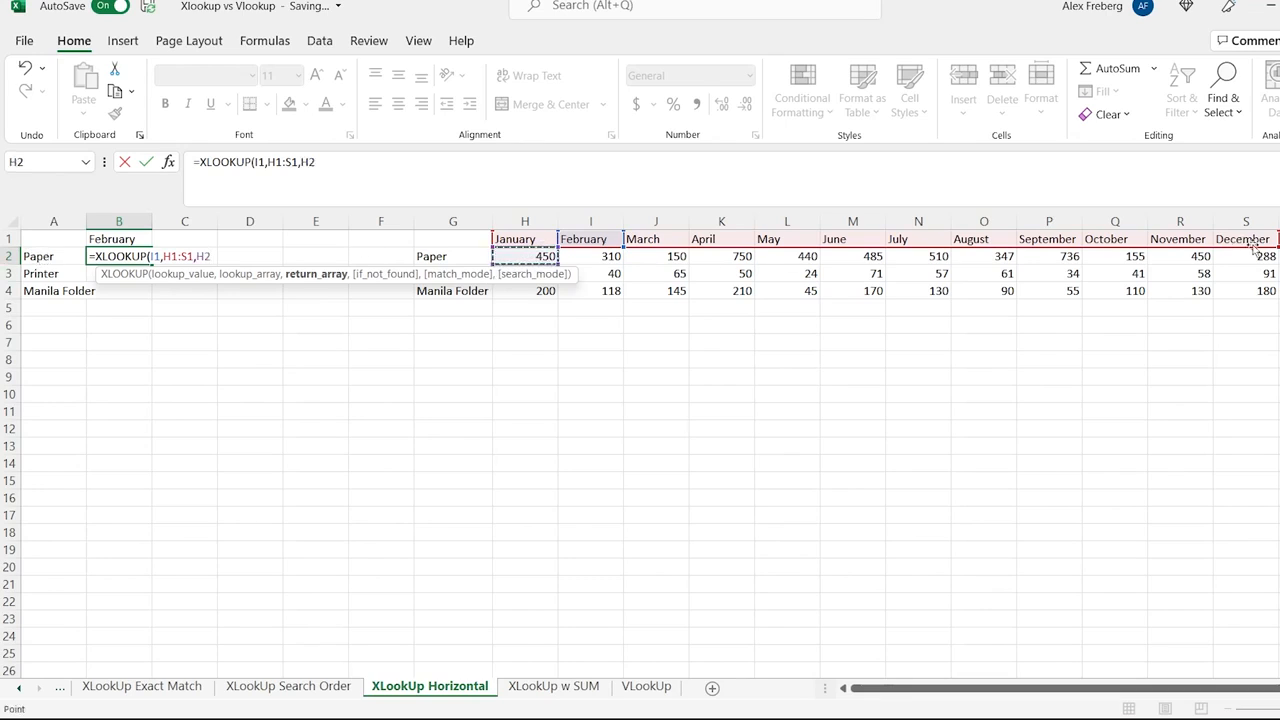
pyautogui.keyDown('shift'); pyautogui.click(1252, 257); pyautogui.keyUp('shift')
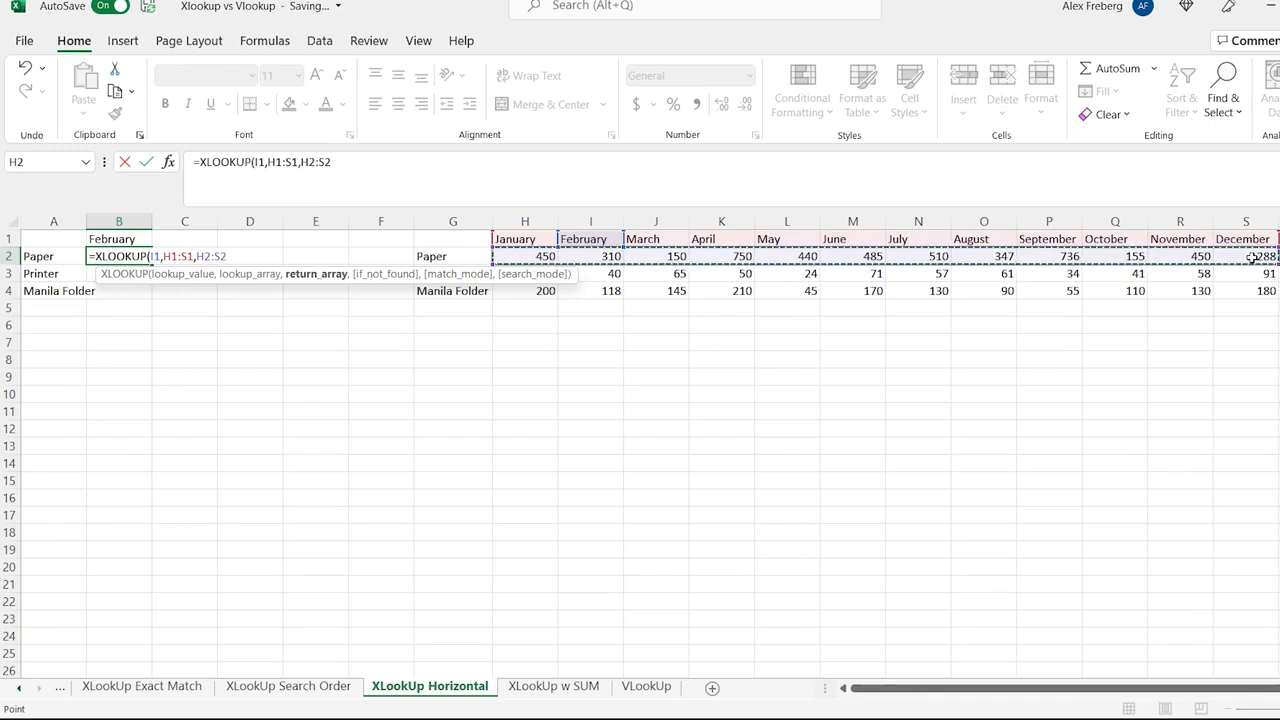
pyautogui.write(')')
pyautogui.press('Return')
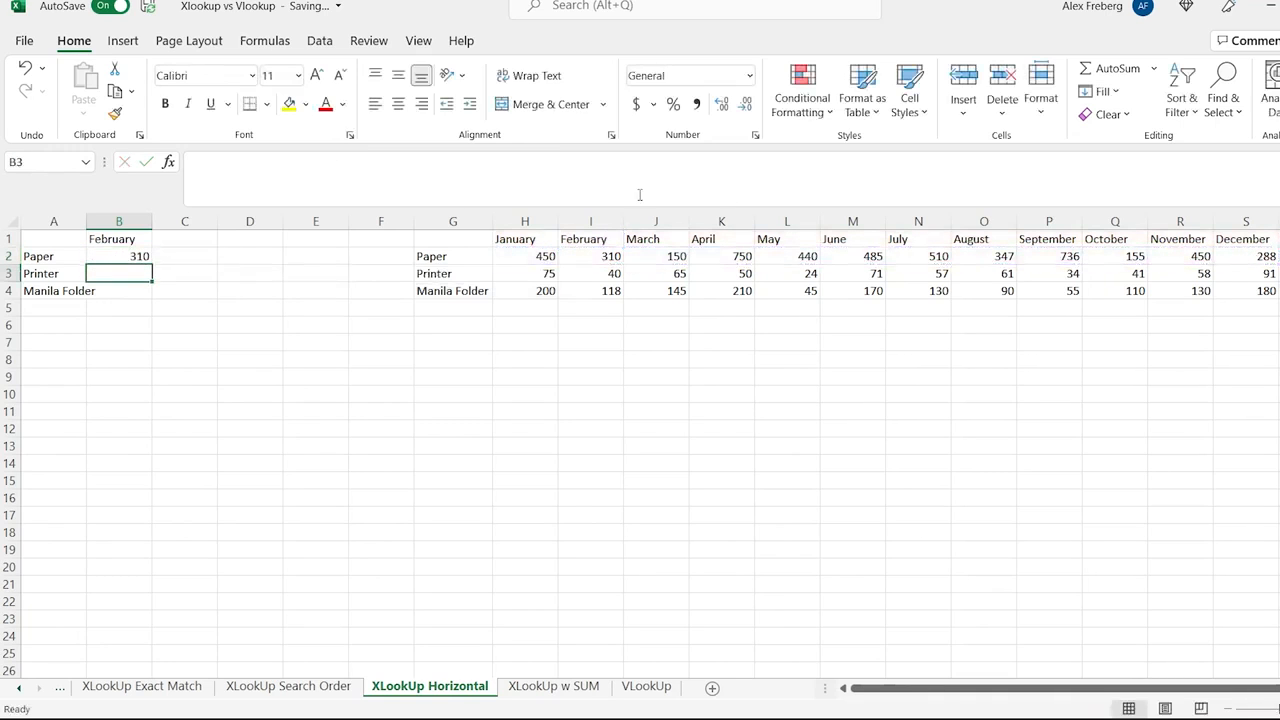
# Fill the B2 formula down through B4 and check the results against the February column of the source table
pyautogui.click(592, 257)
pyautogui.click(118, 257)
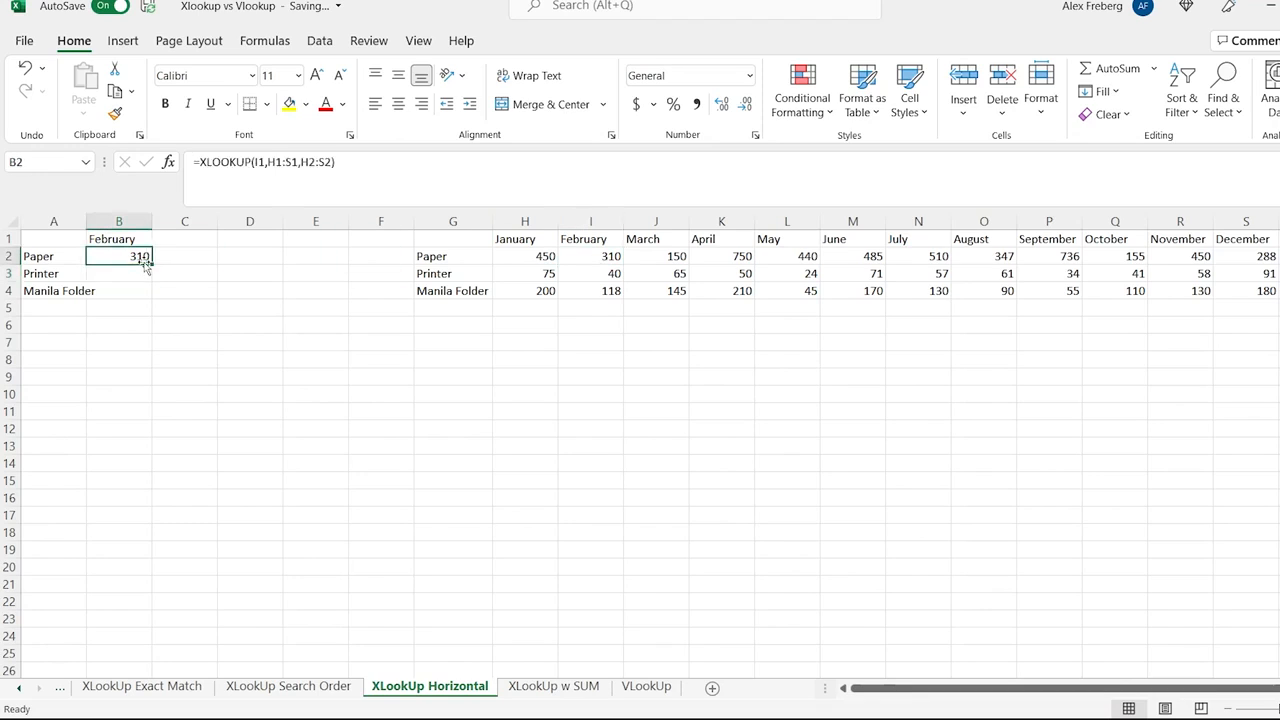
pyautogui.moveTo(150, 264); pyautogui.dragTo(148, 293)
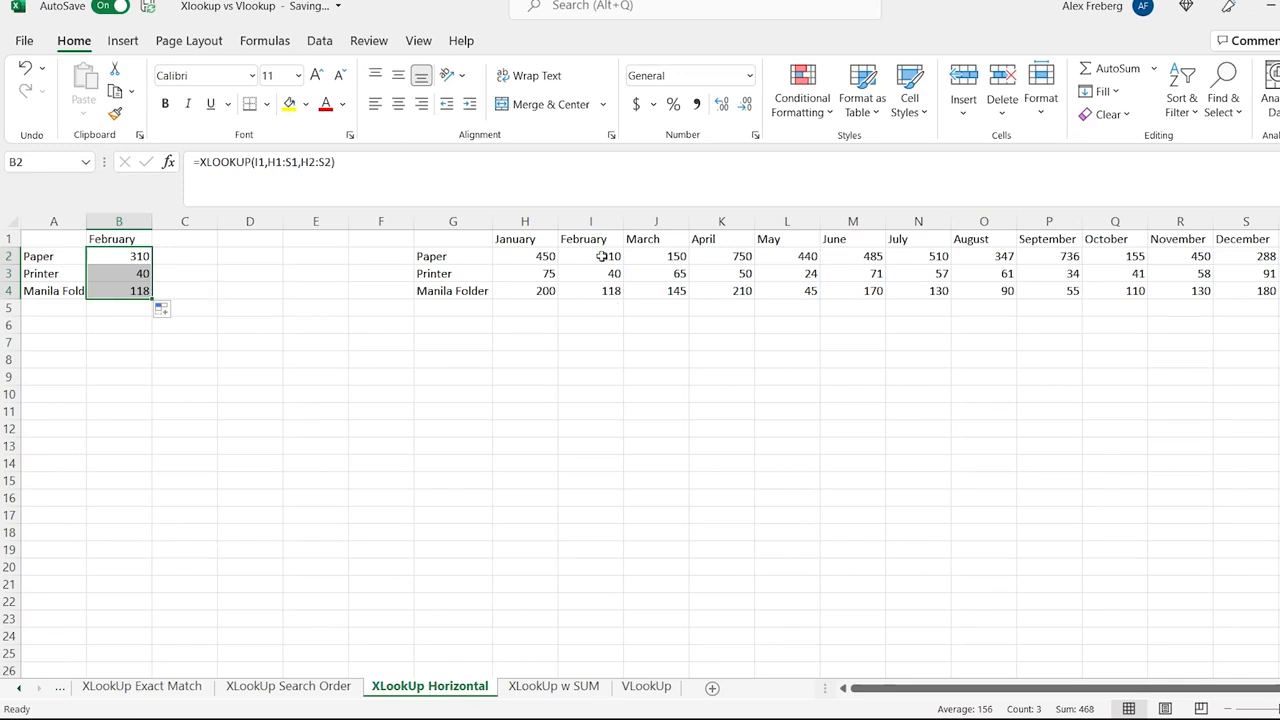
pyautogui.click(600, 256)
pyautogui.click(597, 273)
pyautogui.click(593, 291)
pyautogui.click(598, 240)
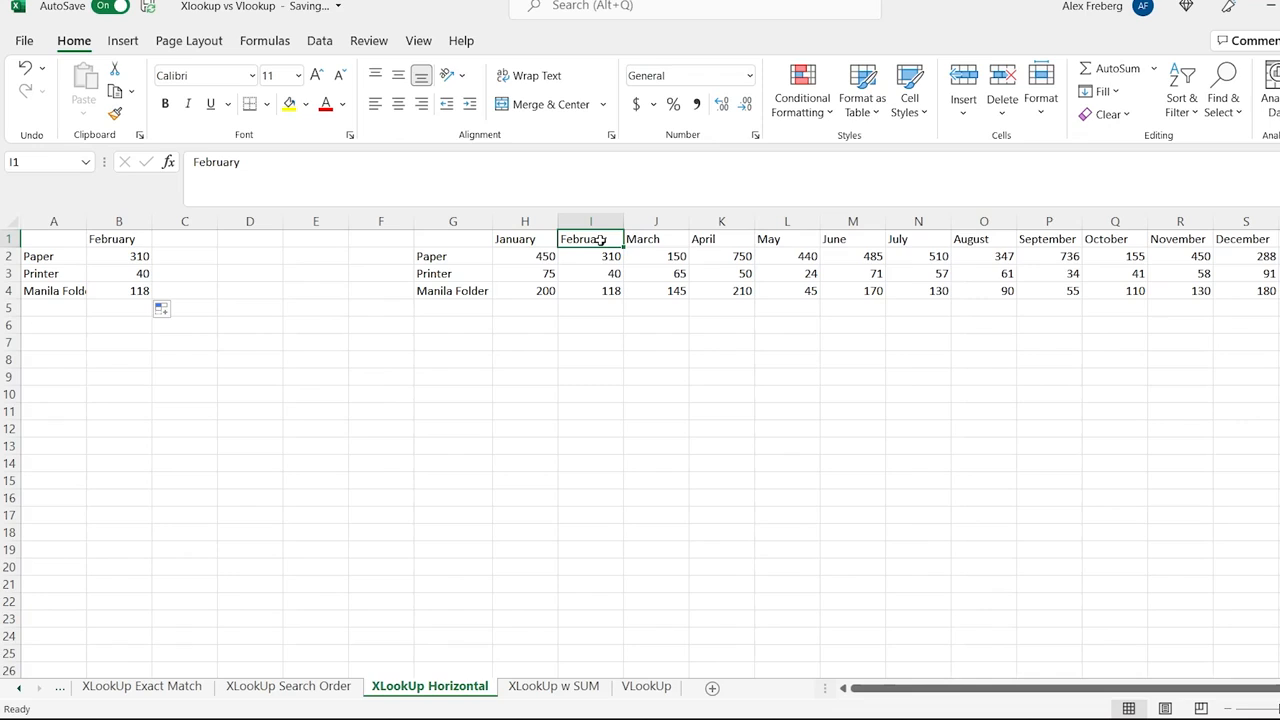
# Copy the B2 formula from the XLookUp Horizontal sheet into B2 of the XLookUp w SUM sheet and fill it down through B4
pyautogui.click(583, 690)
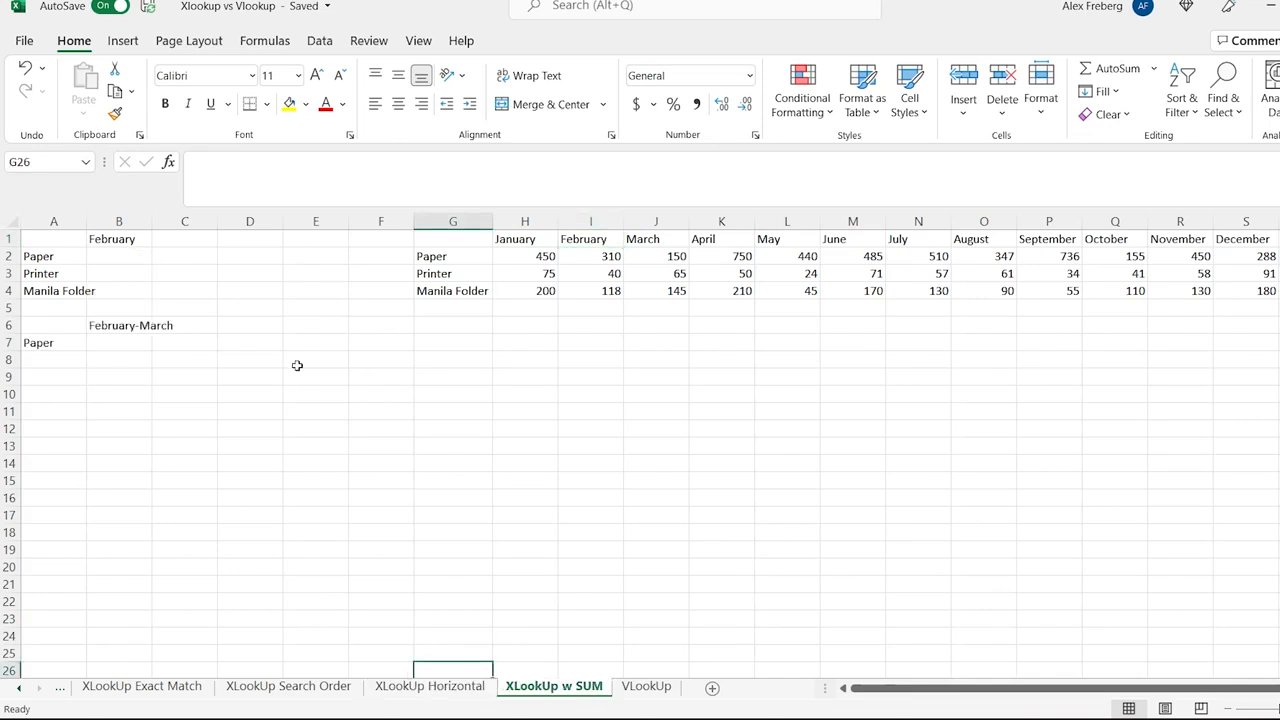
pyautogui.click(430, 687)
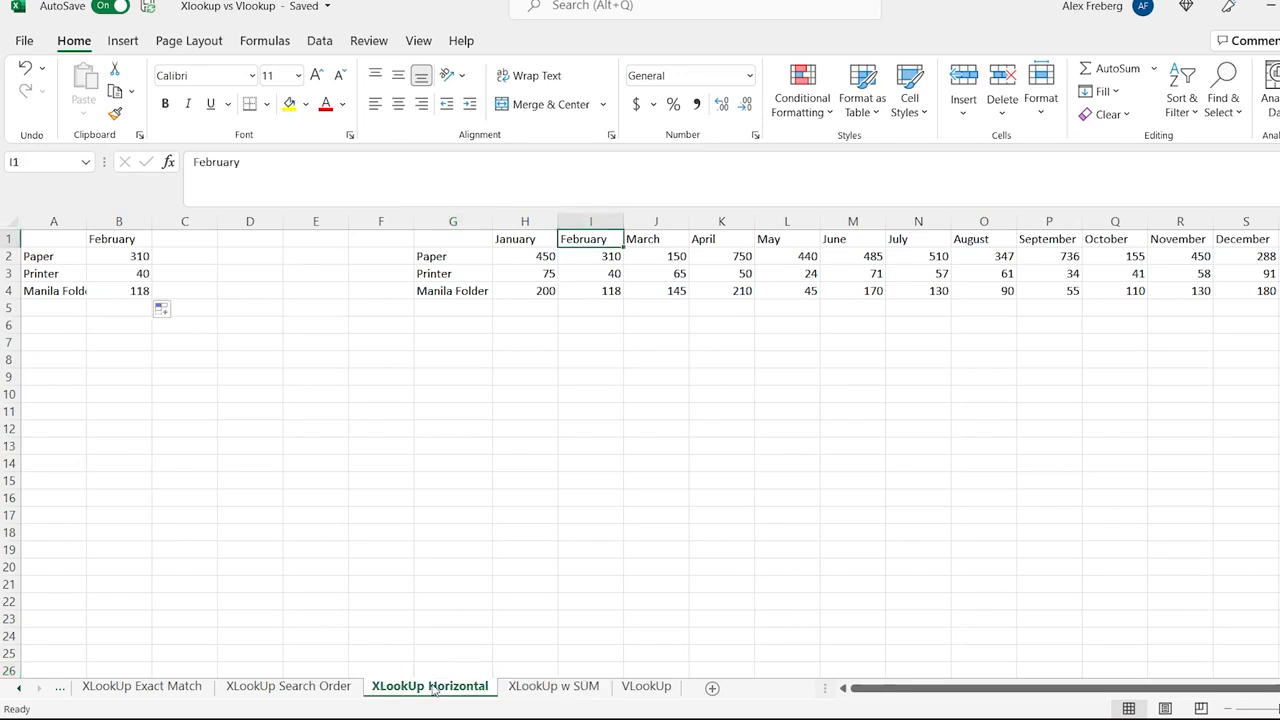
pyautogui.click(128, 262)
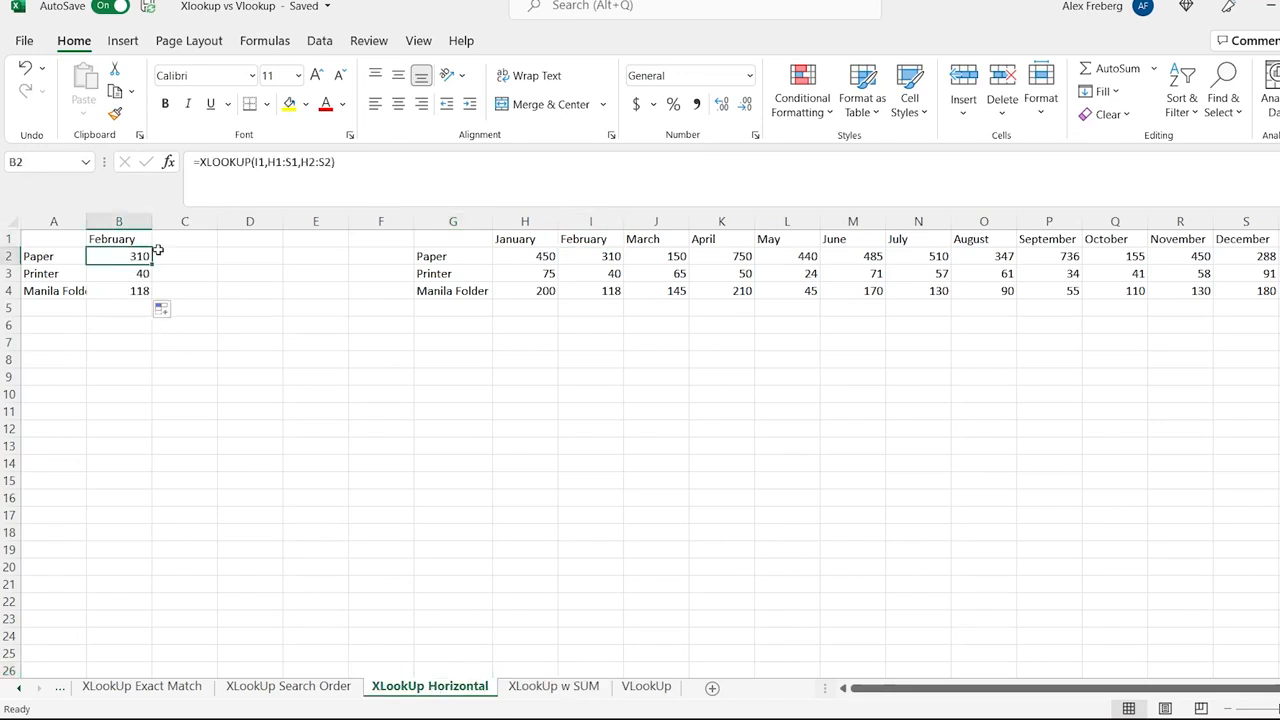
pyautogui.moveTo(336, 162); pyautogui.dragTo(190, 163)
pyautogui.hotkey('ctrl', 'c')
pyautogui.press('Escape')
pyautogui.click(556, 690)
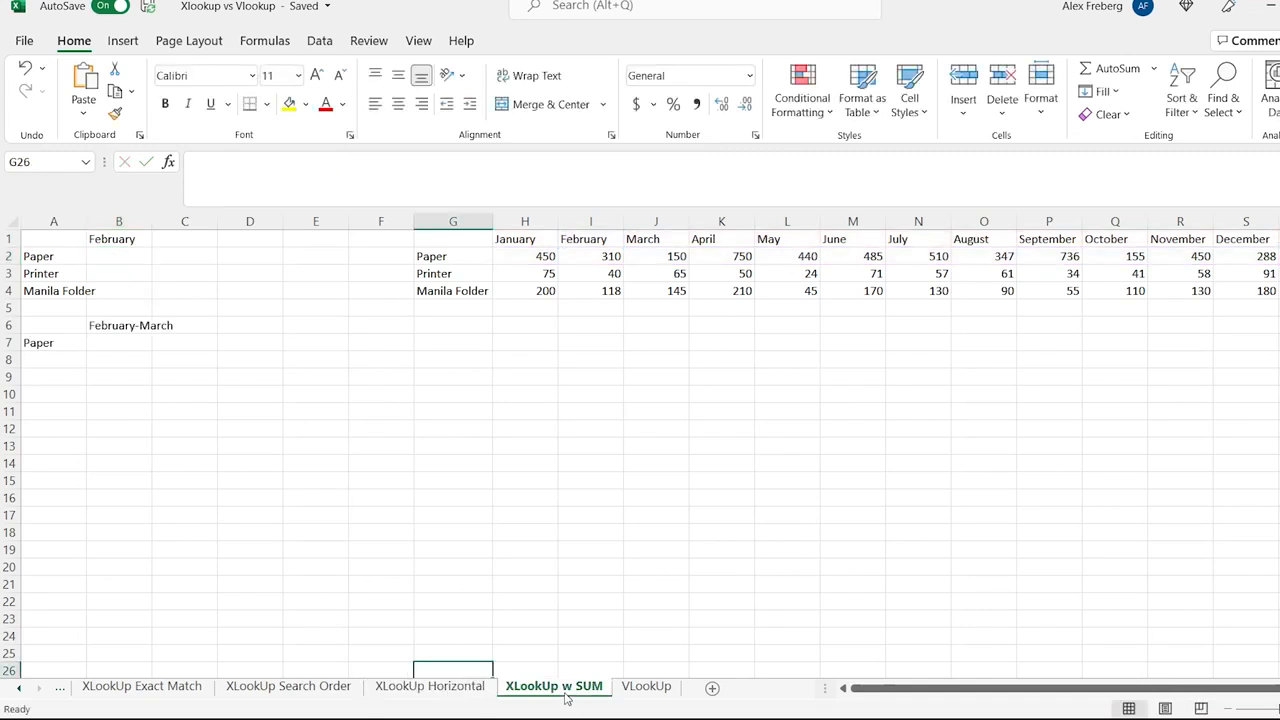
pyautogui.click(140, 258)
pyautogui.hotkey('ctrl', 'v')
pyautogui.moveTo(152, 262); pyautogui.dragTo(154, 298)
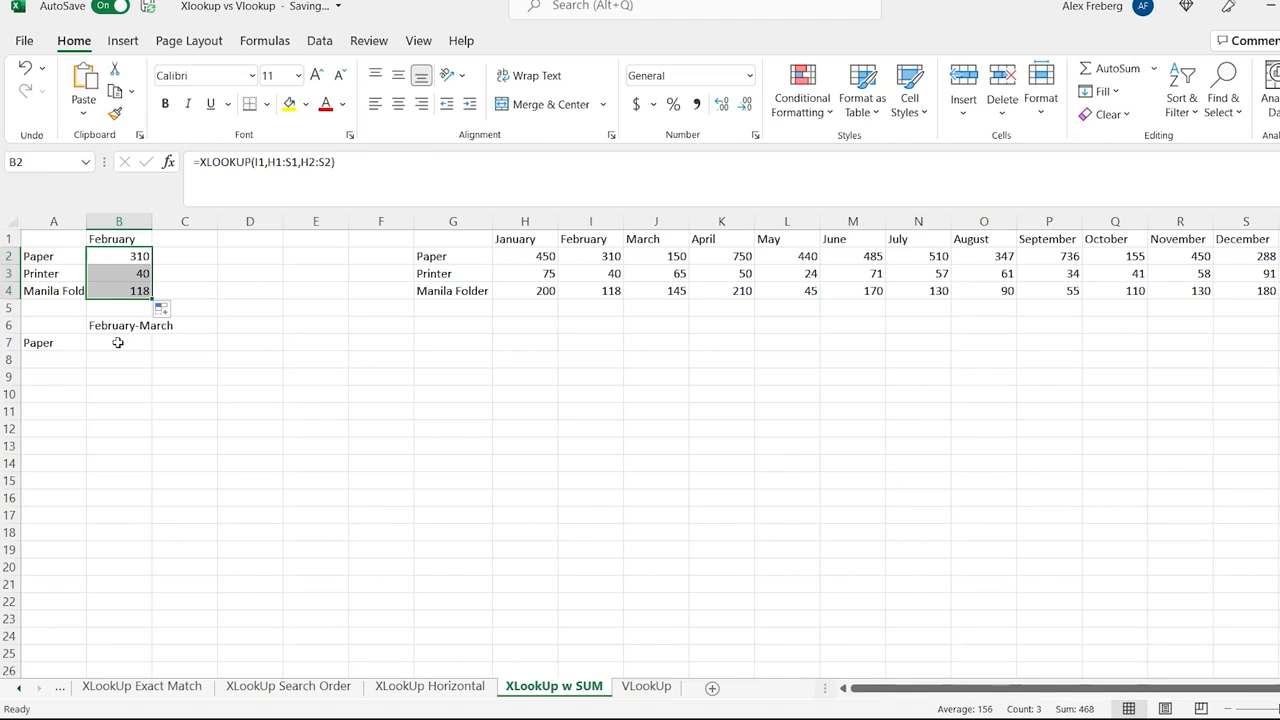
# In B7, begin a SUM formula whose first XLOOKUP uses lookup value I1, lookup array H1:S1 and return array H2:S2
pyautogui.click(118, 342)
pyautogui.write('=')
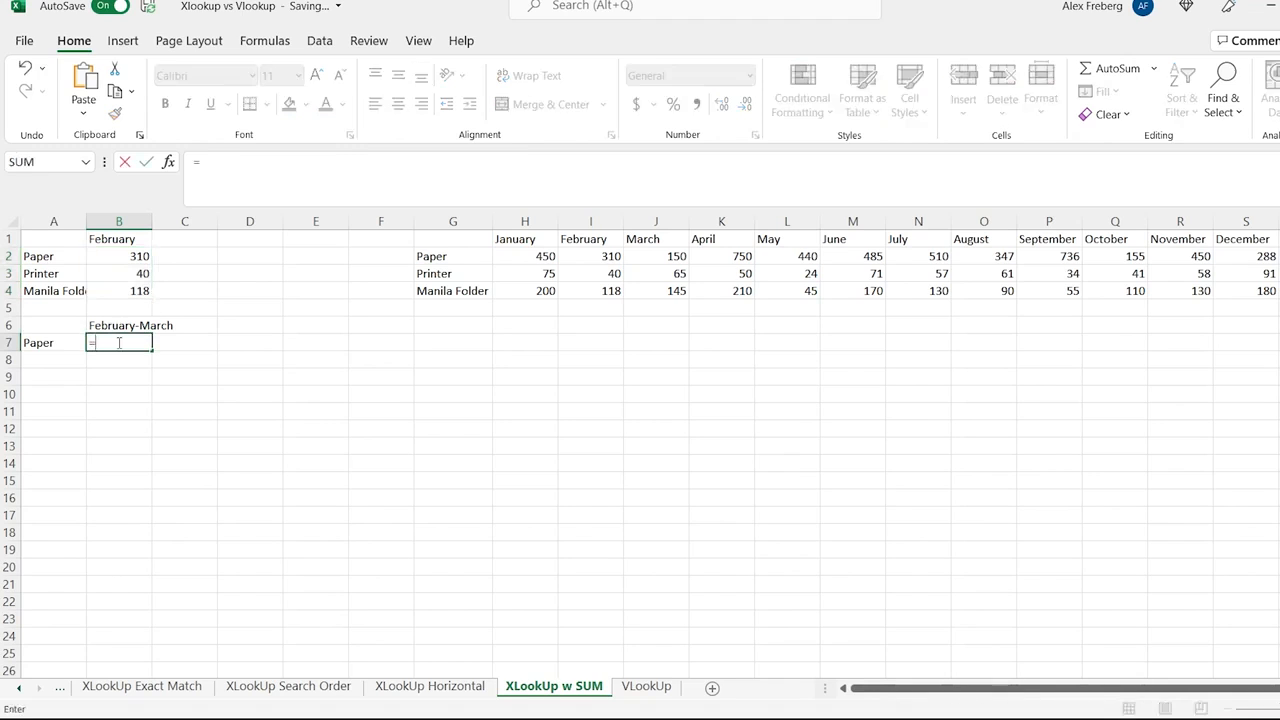
pyautogui.write('SUM(')
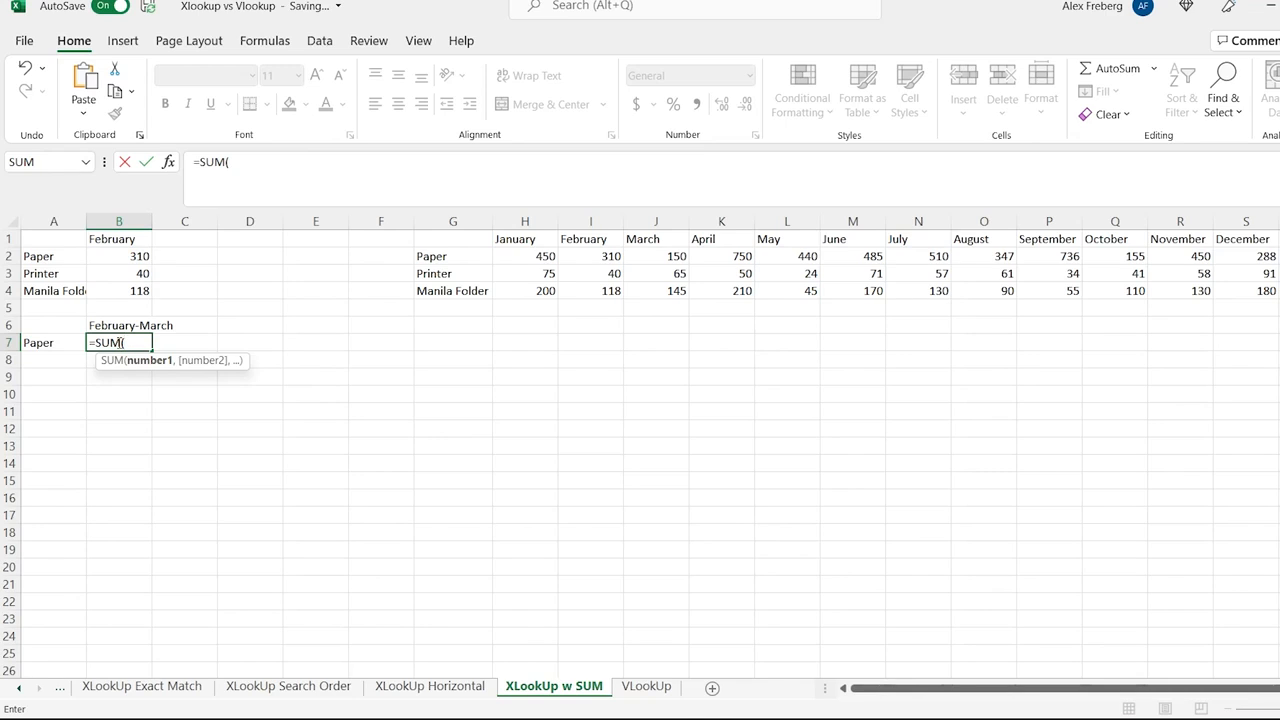
pyautogui.write('XLOOKUP(')
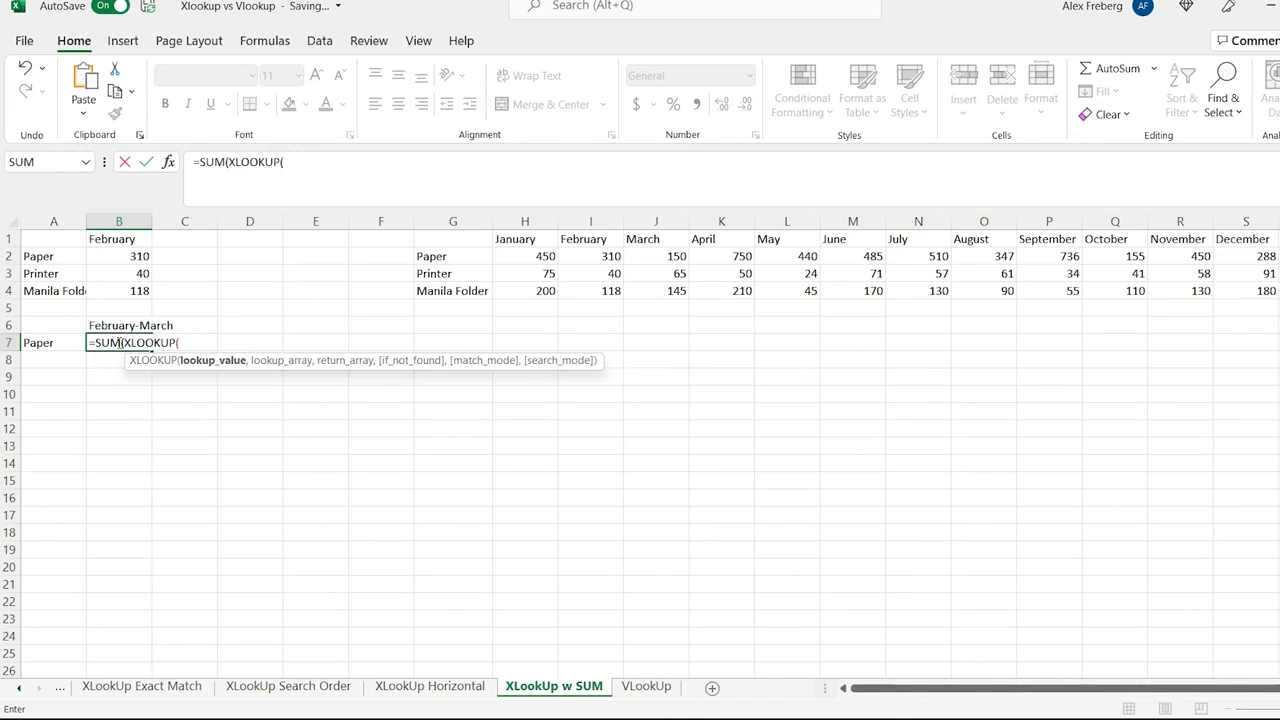
pyautogui.write(',')
pyautogui.press('BackSpace')
pyautogui.click(591, 240)
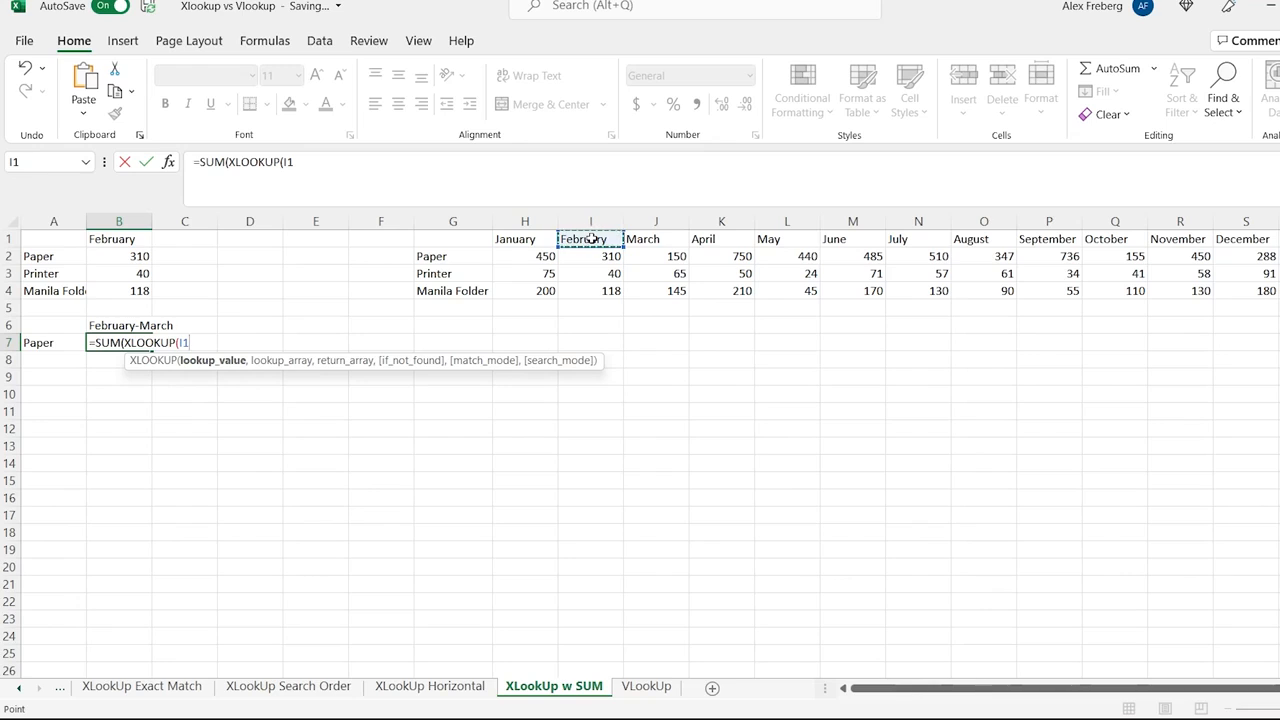
pyautogui.write(',')
pyautogui.moveTo(518, 240); pyautogui.dragTo(1251, 240)
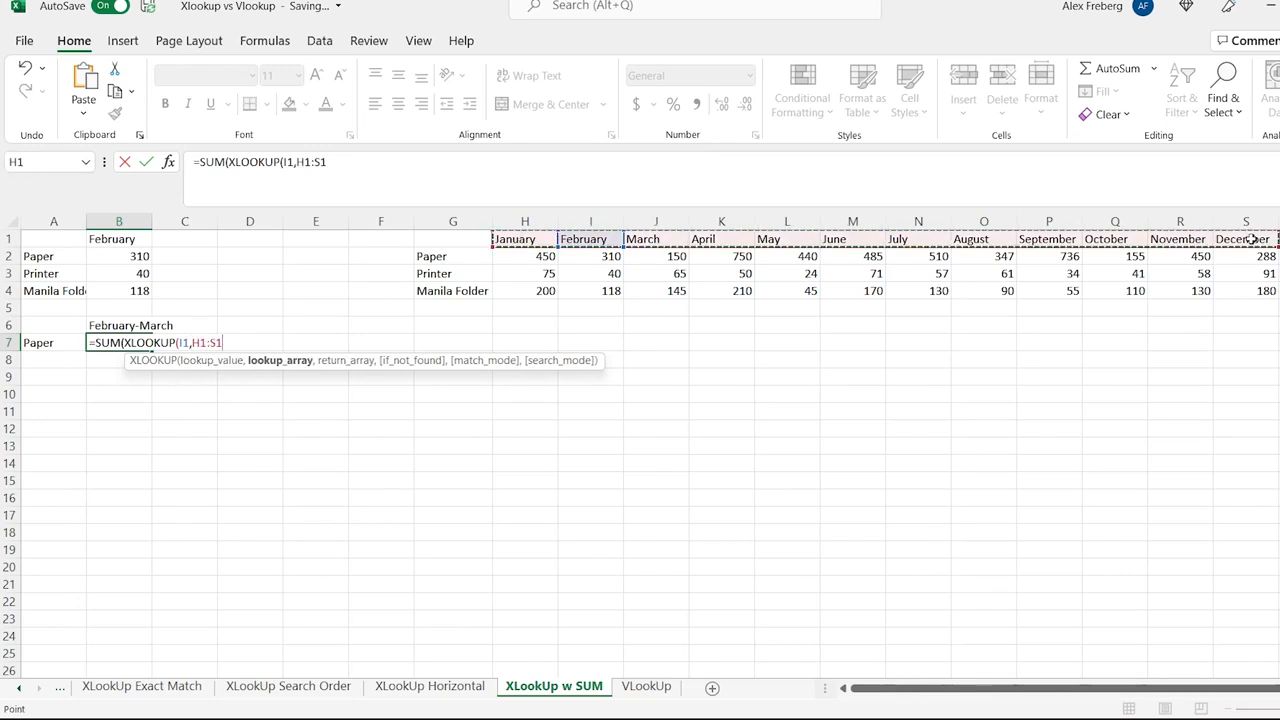
pyautogui.write(',')
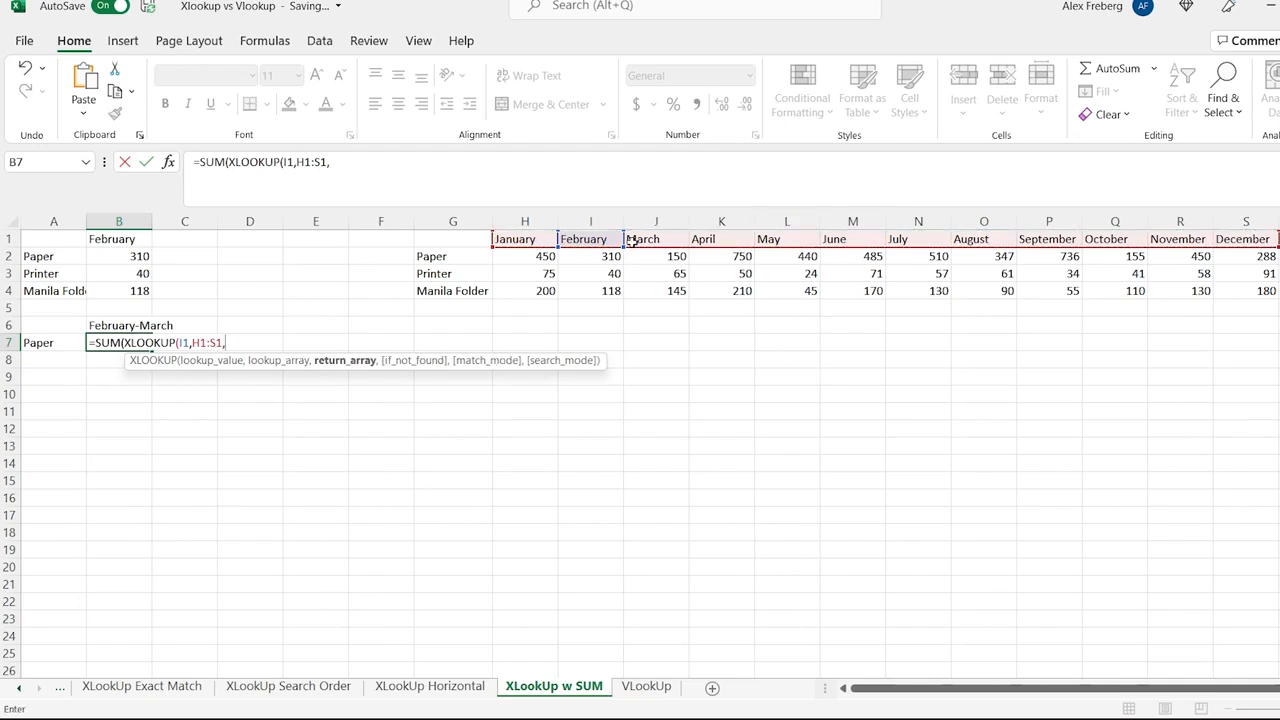
pyautogui.moveTo(537, 257); pyautogui.dragTo(1244, 255)
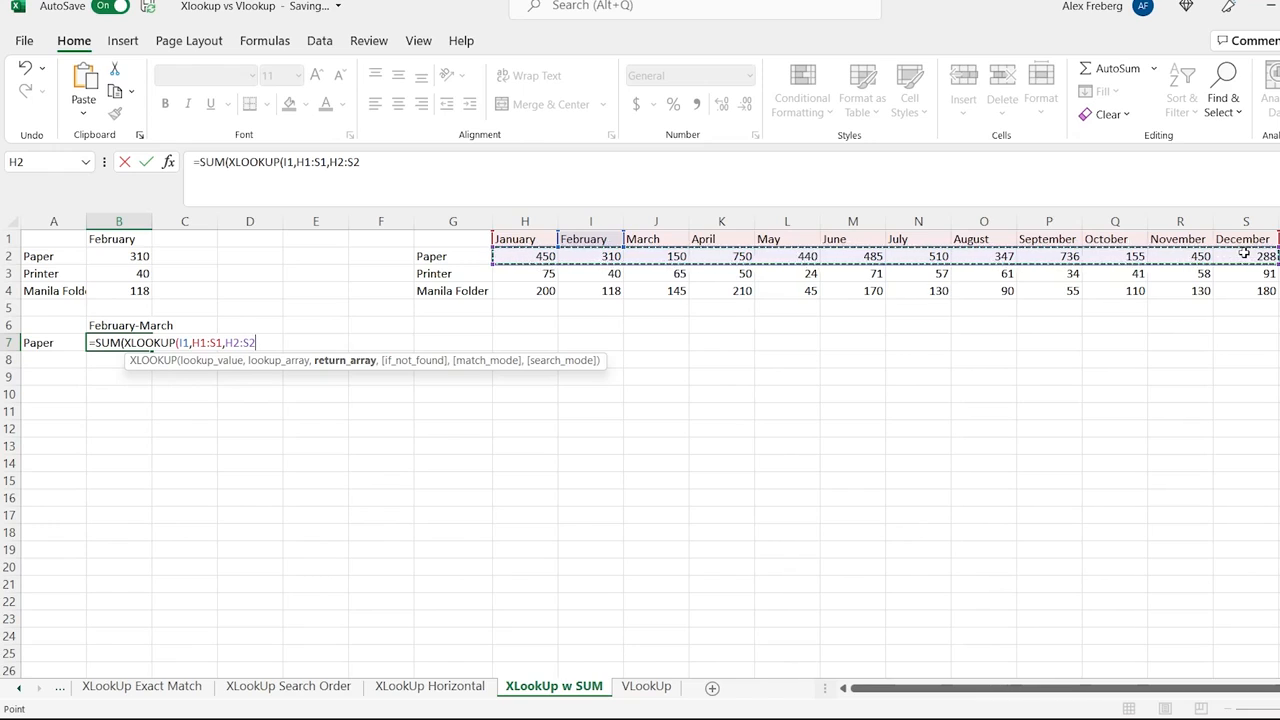
pyautogui.write(')')
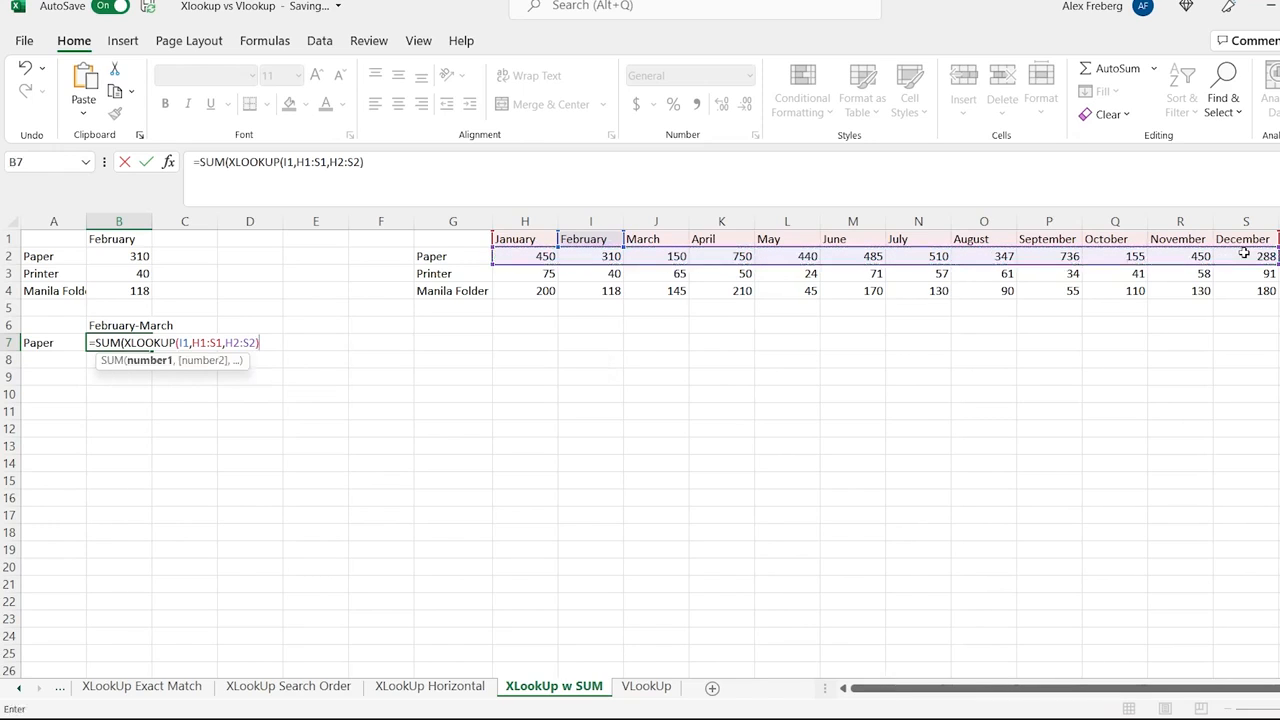
# Extend the B7 SUM range with :XLOOKUP(J1,H1:S1,H2:S2), close the formula and enter it
pyautogui.write(':xloo')
pyautogui.press('Tab')
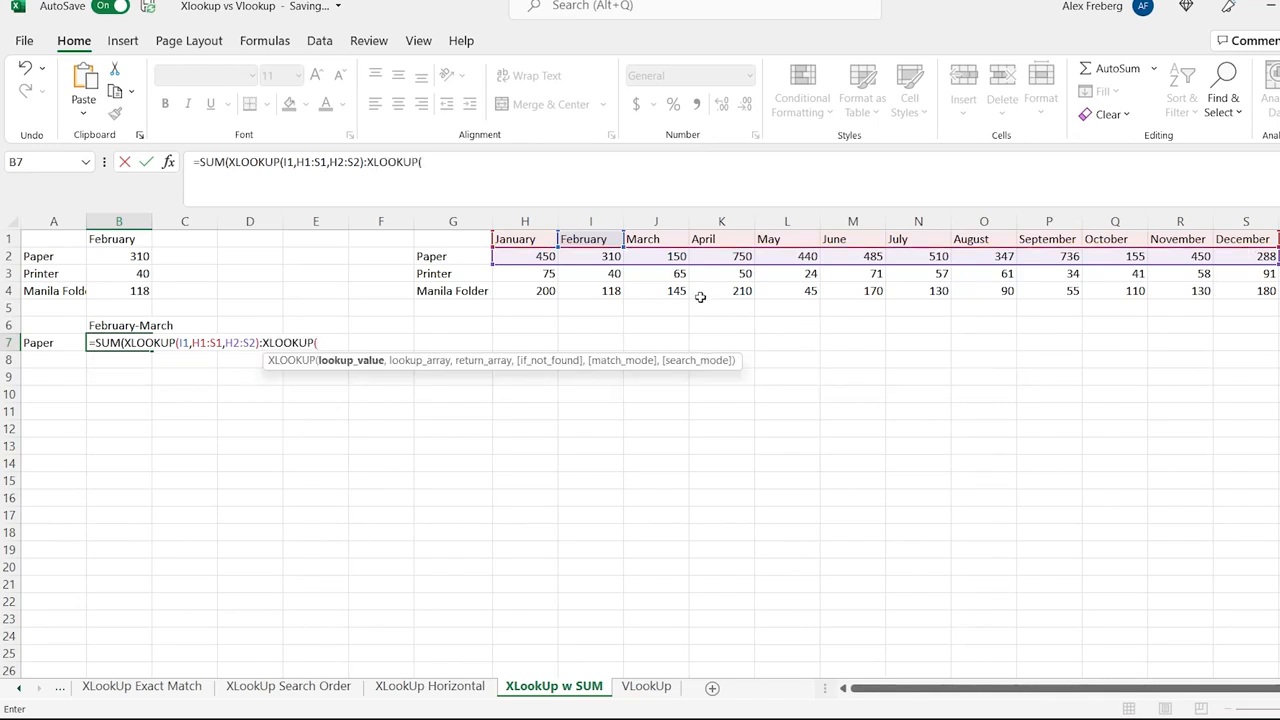
pyautogui.click(652, 240)
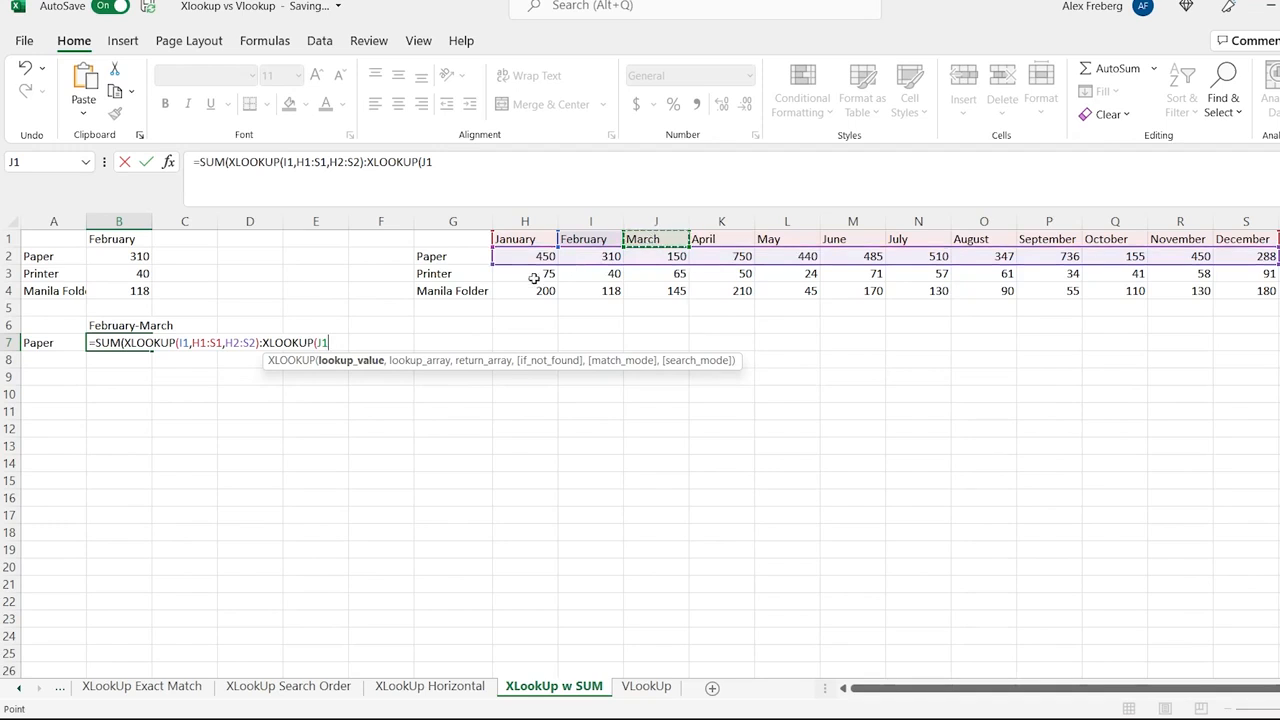
pyautogui.write(',')
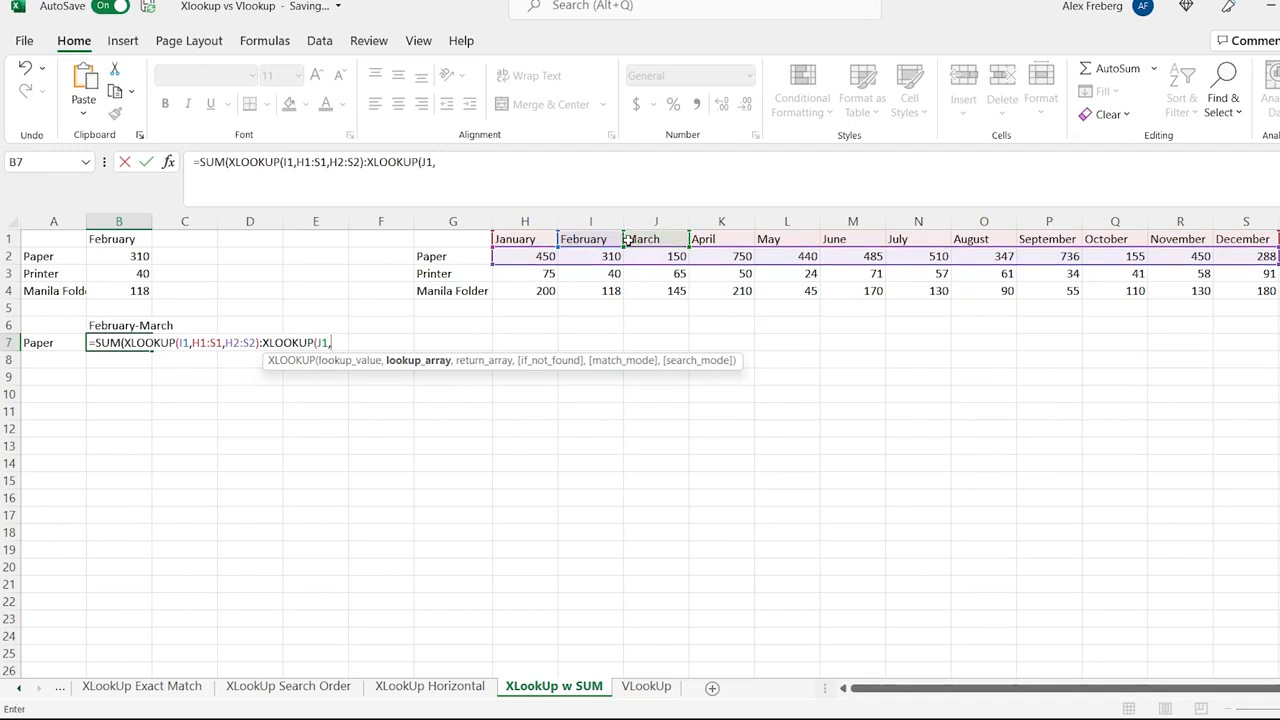
pyautogui.click(518, 240)
pyautogui.moveTo(1115, 213); pyautogui.dragTo(1258, 236)
pyautogui.write(',')
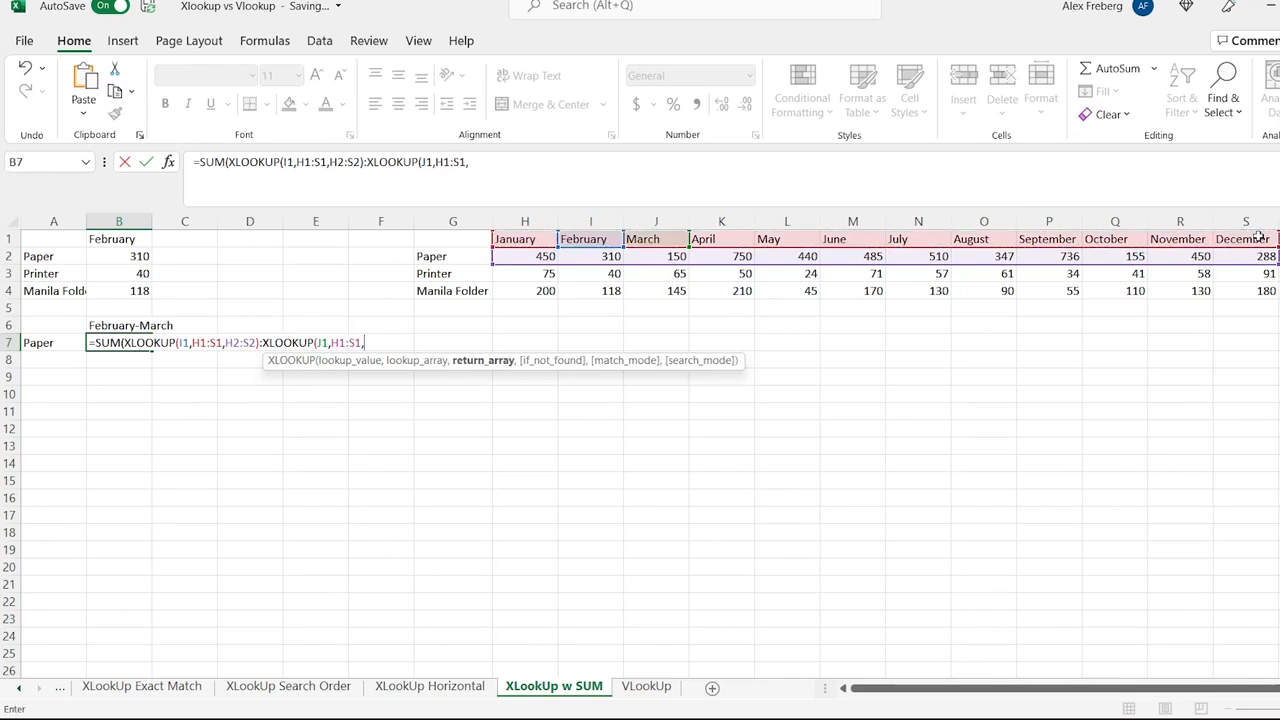
pyautogui.click(523, 256)
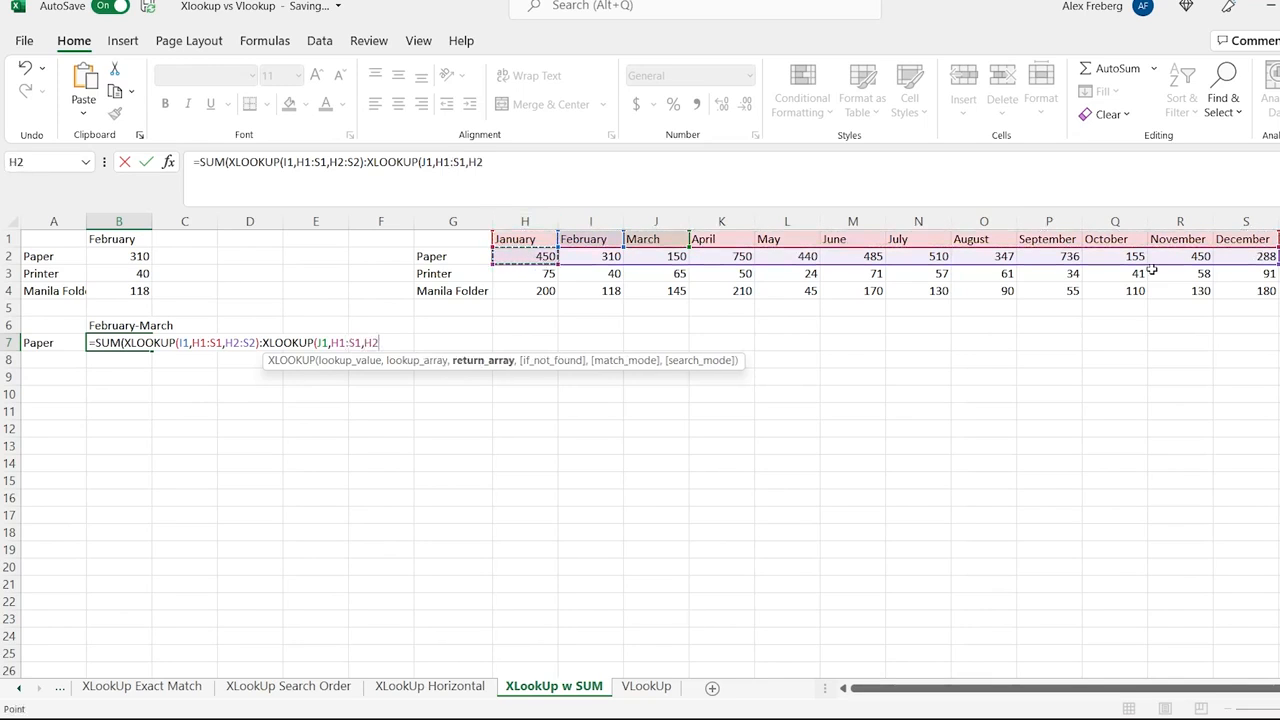
pyautogui.keyDown('shift'); pyautogui.click(1255, 256); pyautogui.keyUp('shift')
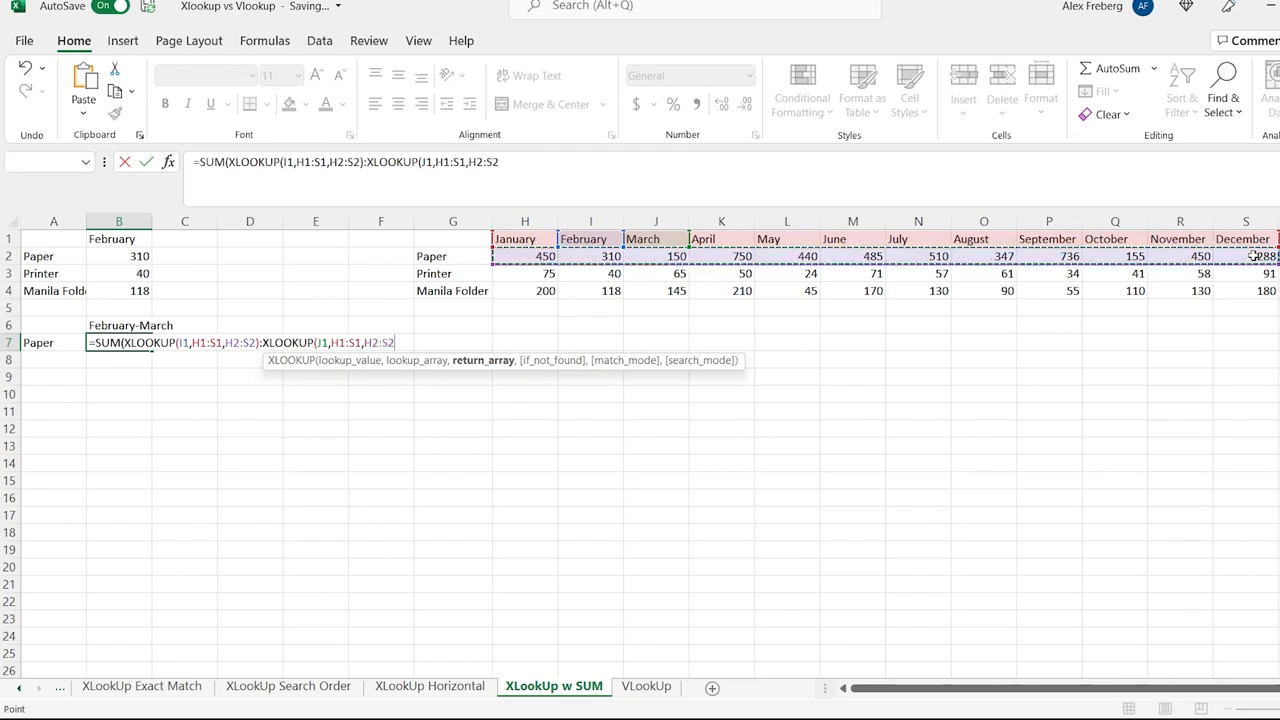
pyautogui.write(')')
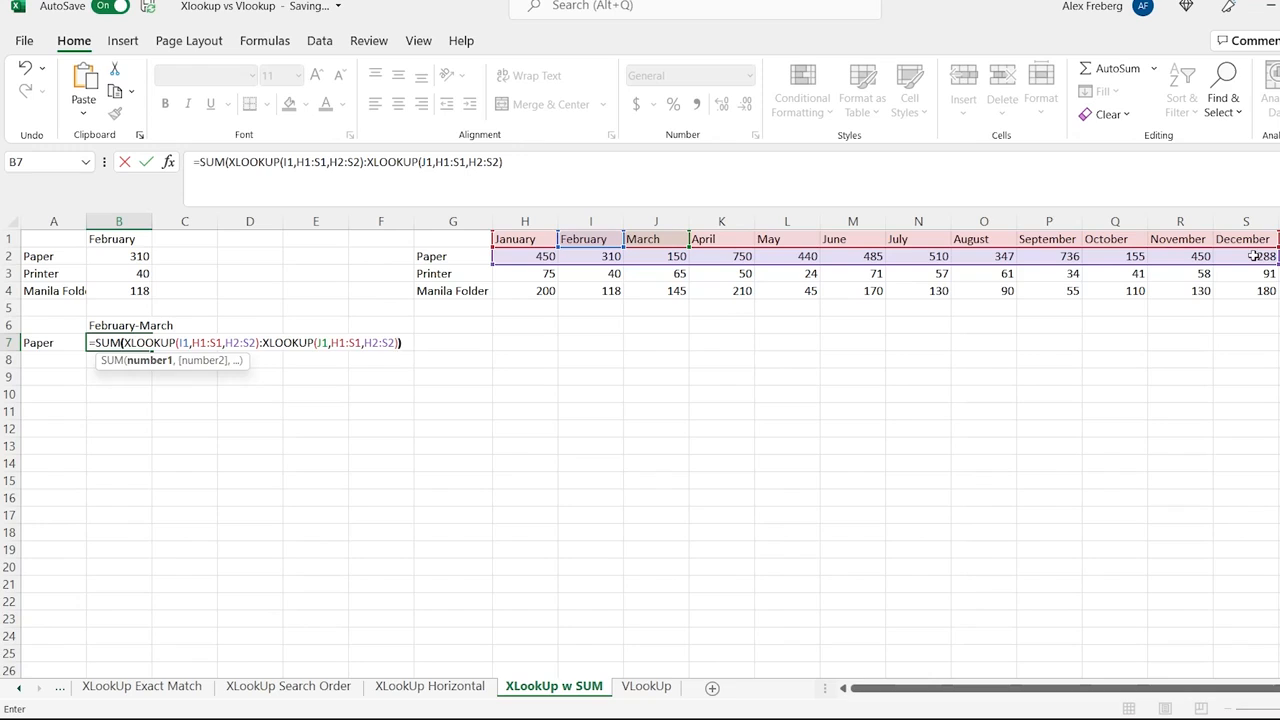
pyautogui.write(')')
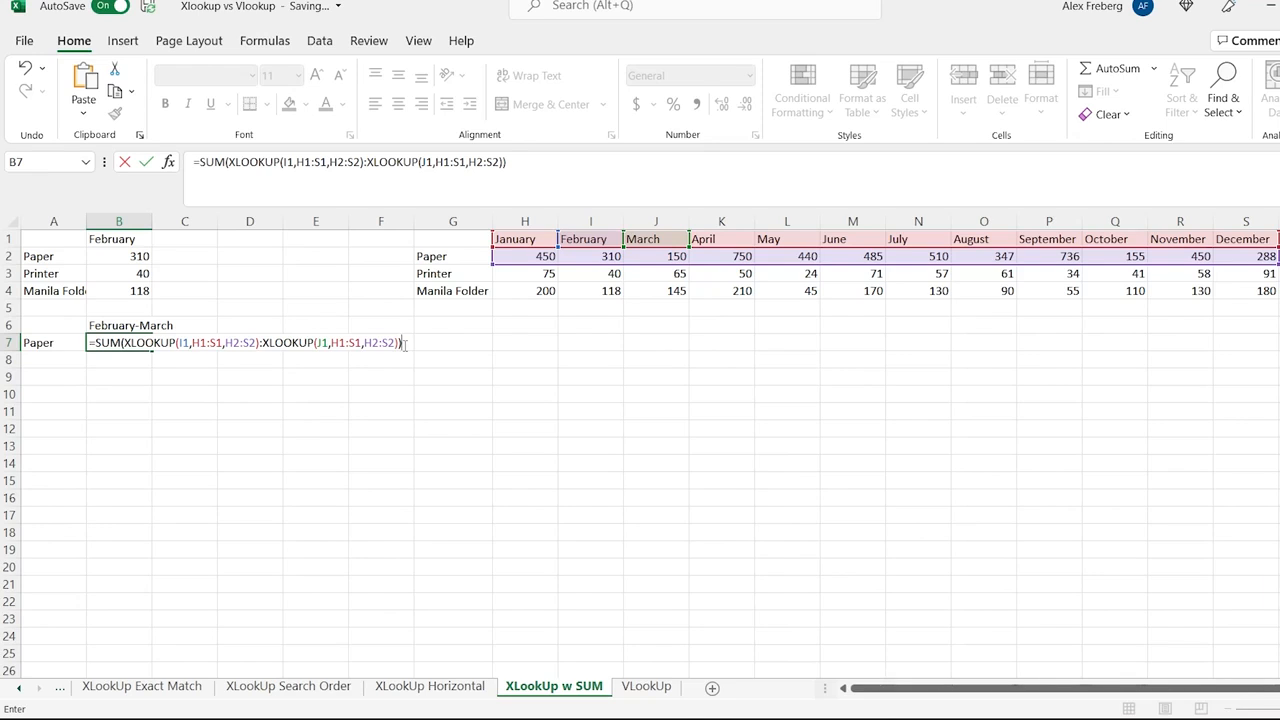
pyautogui.press('Return')
pyautogui.click(118, 341)
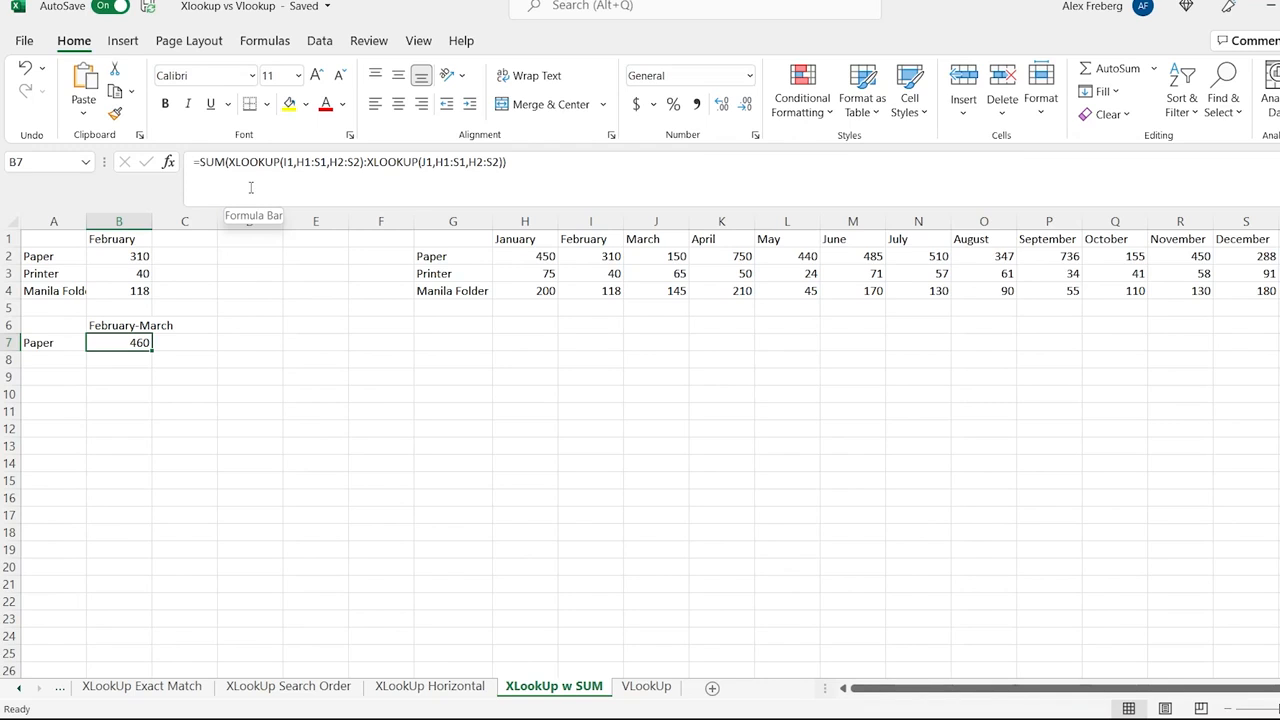
# On the VLookUp sheet, begin a VLOOKUP in B3 with lookup value A3 and table array H2:O10
pyautogui.click(648, 686)
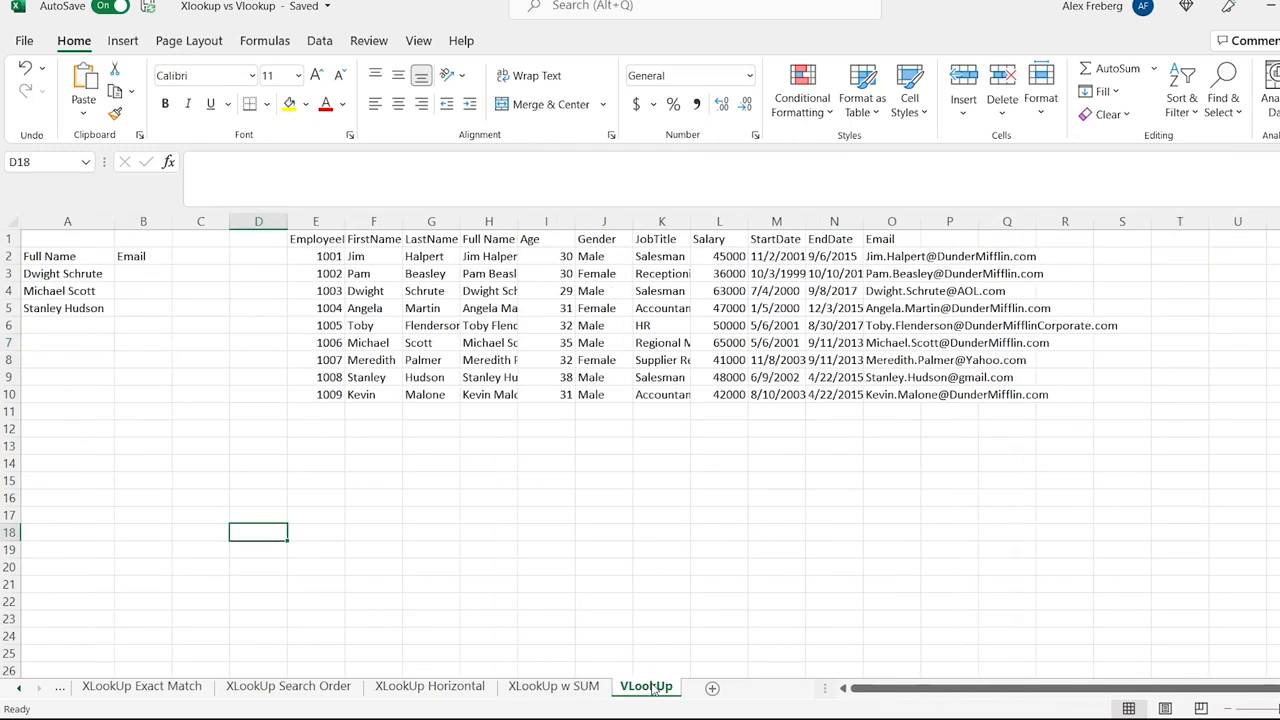
pyautogui.doubleClick(144, 273)
pyautogui.write('=')
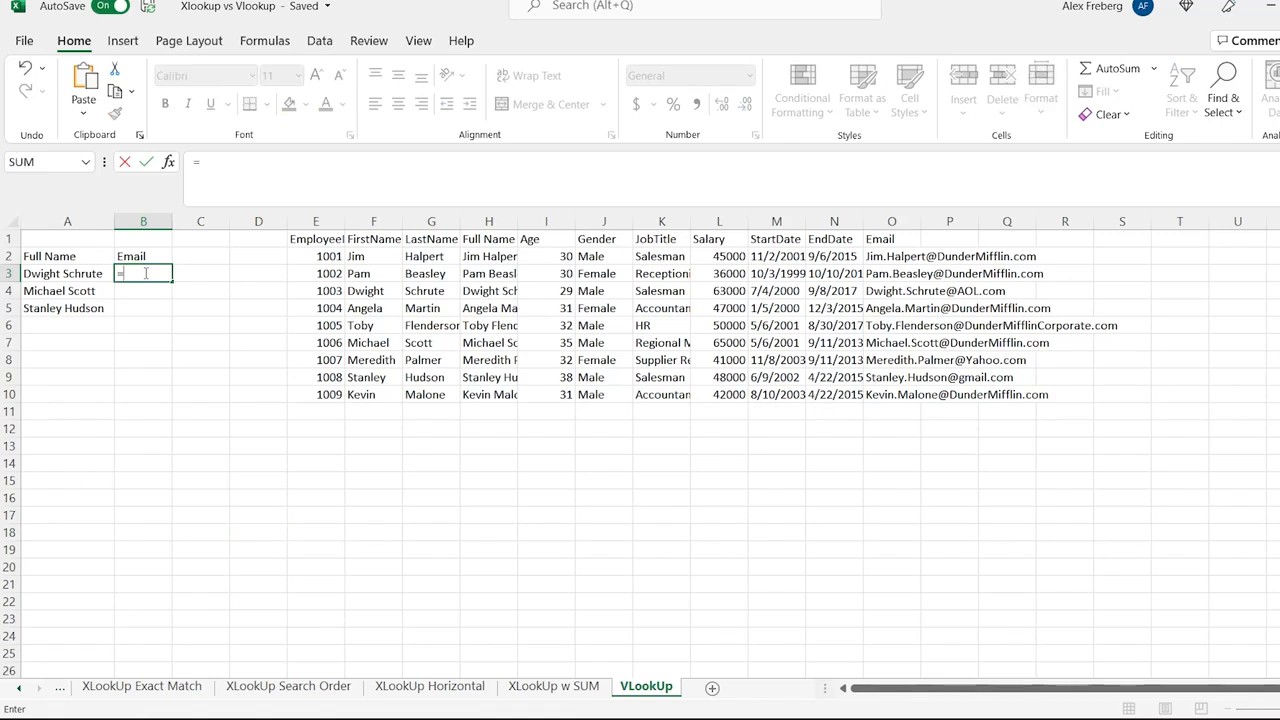
pyautogui.write('vlook')
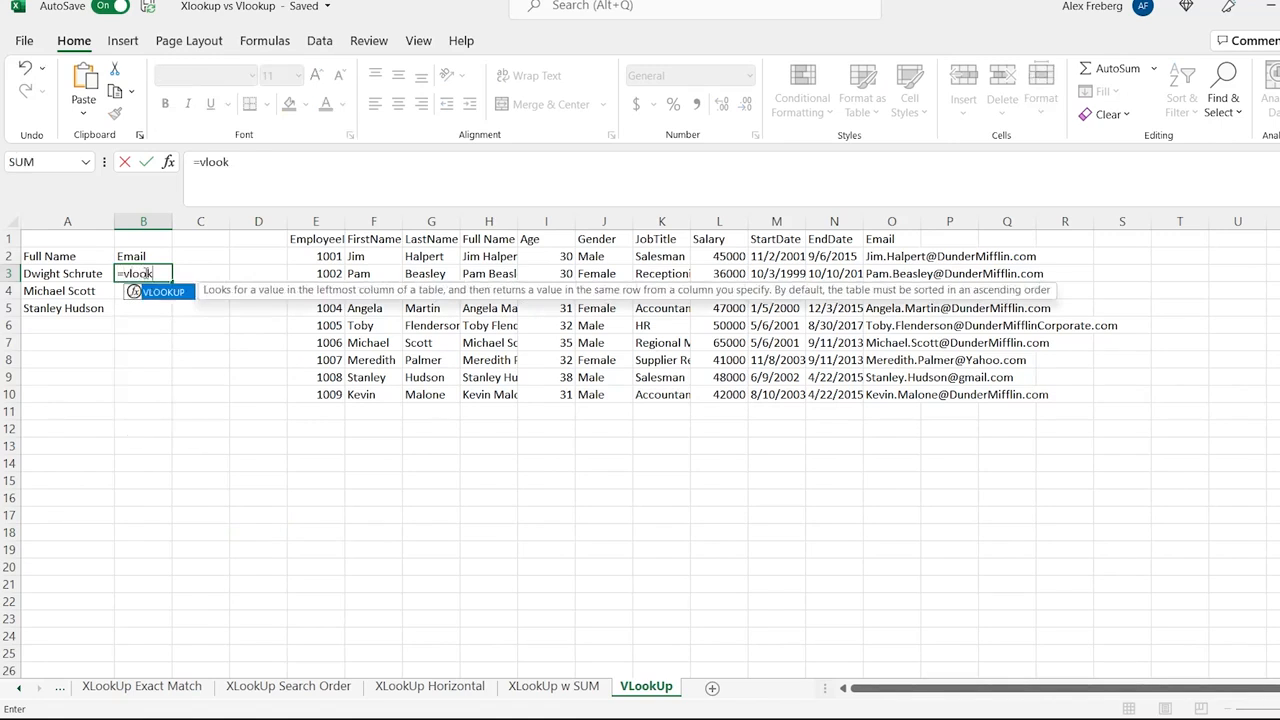
pyautogui.press('Tab')
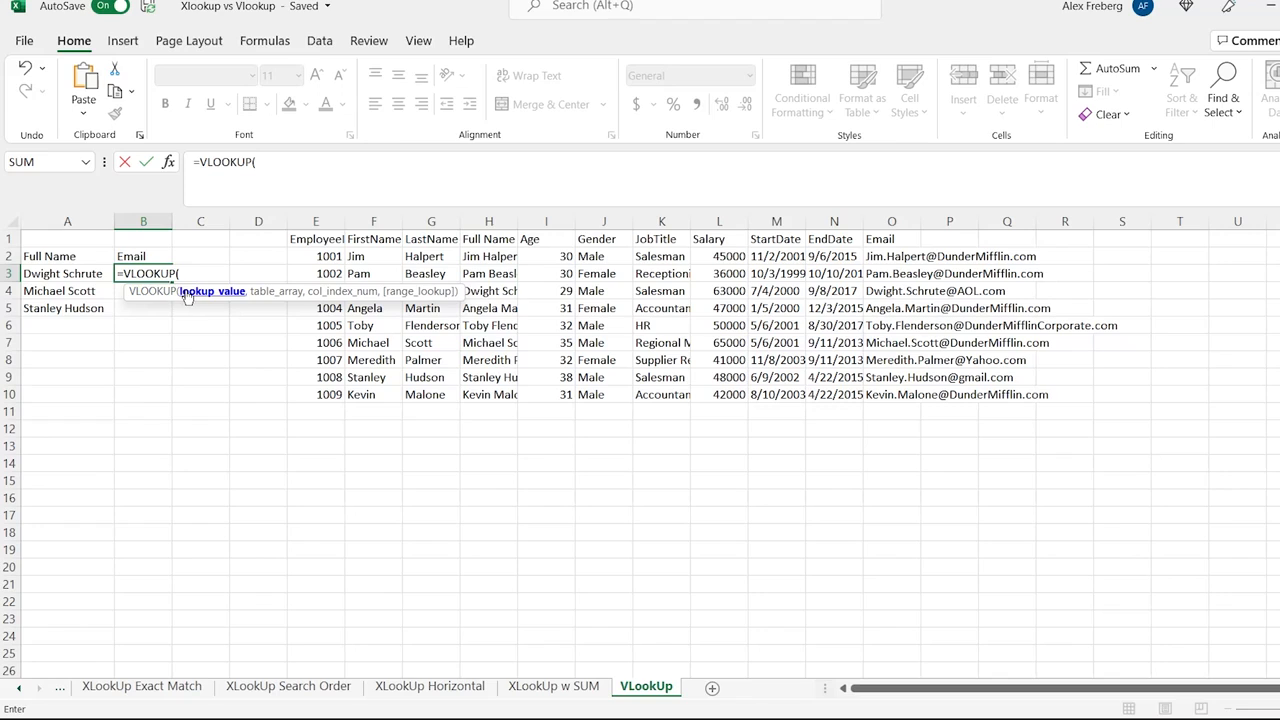
pyautogui.click(82, 274)
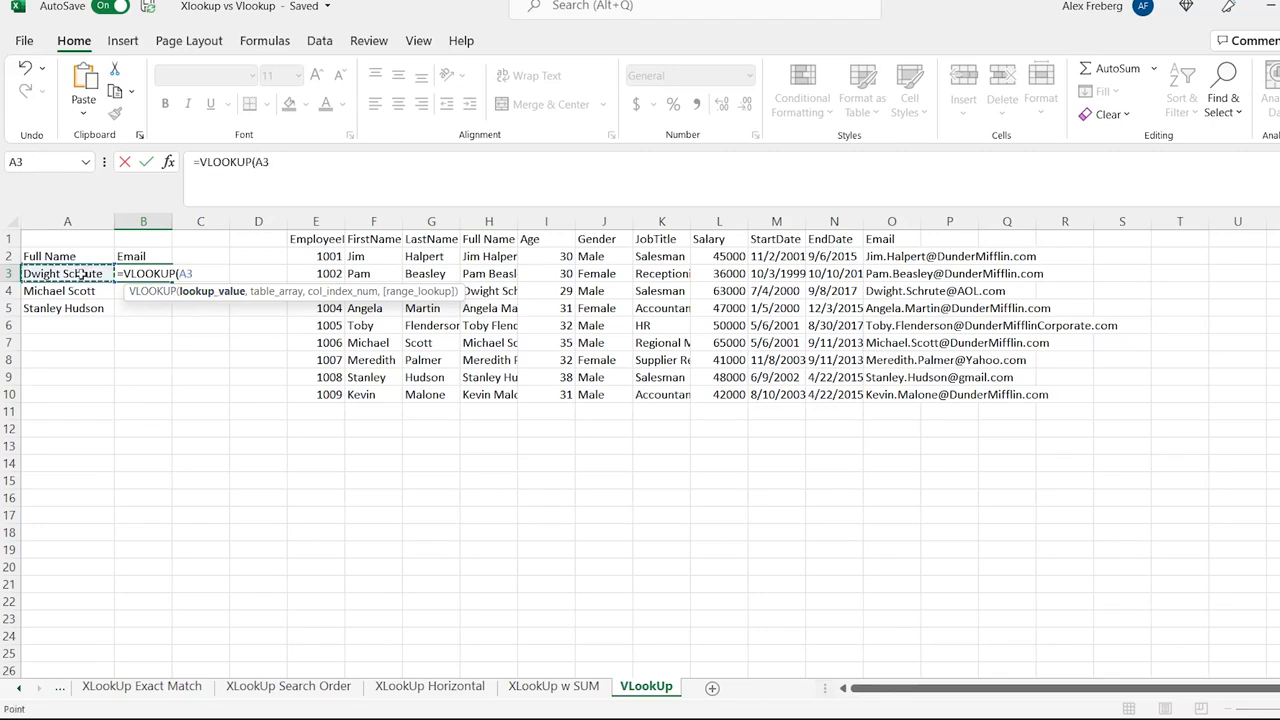
pyautogui.write(',')
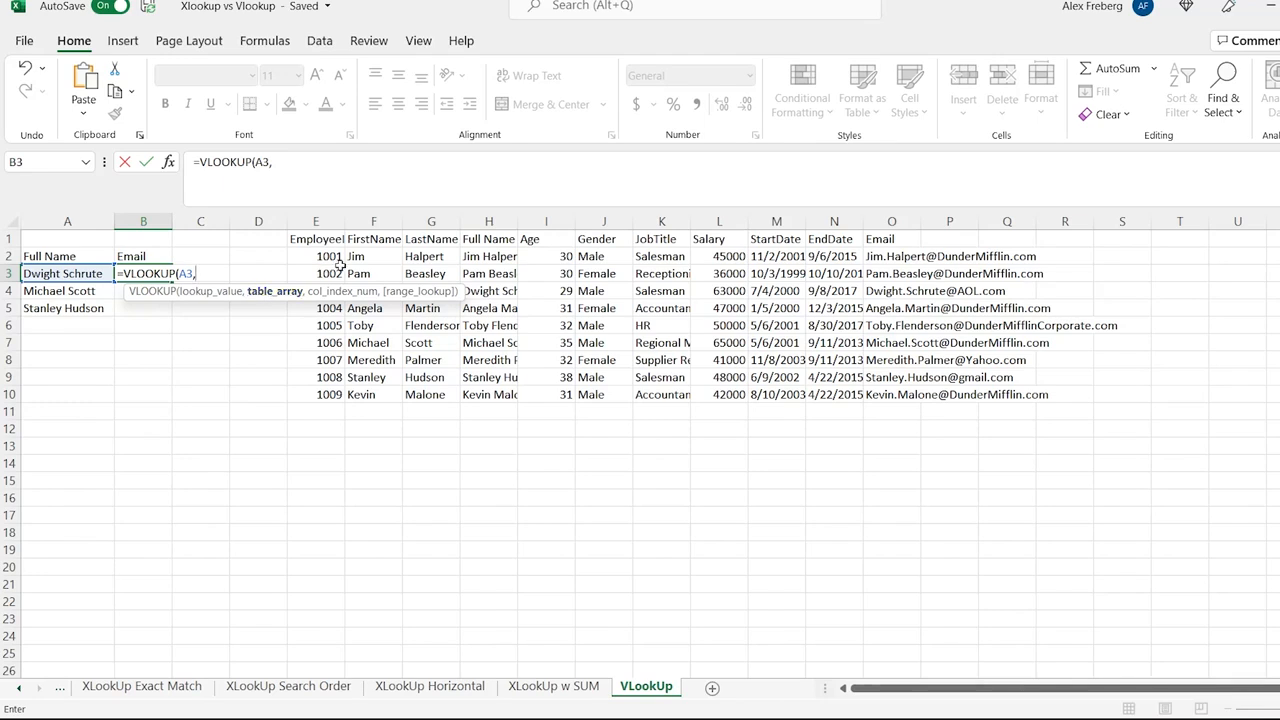
pyautogui.click(480, 258)
pyautogui.moveTo(480, 258); pyautogui.dragTo(911, 395)
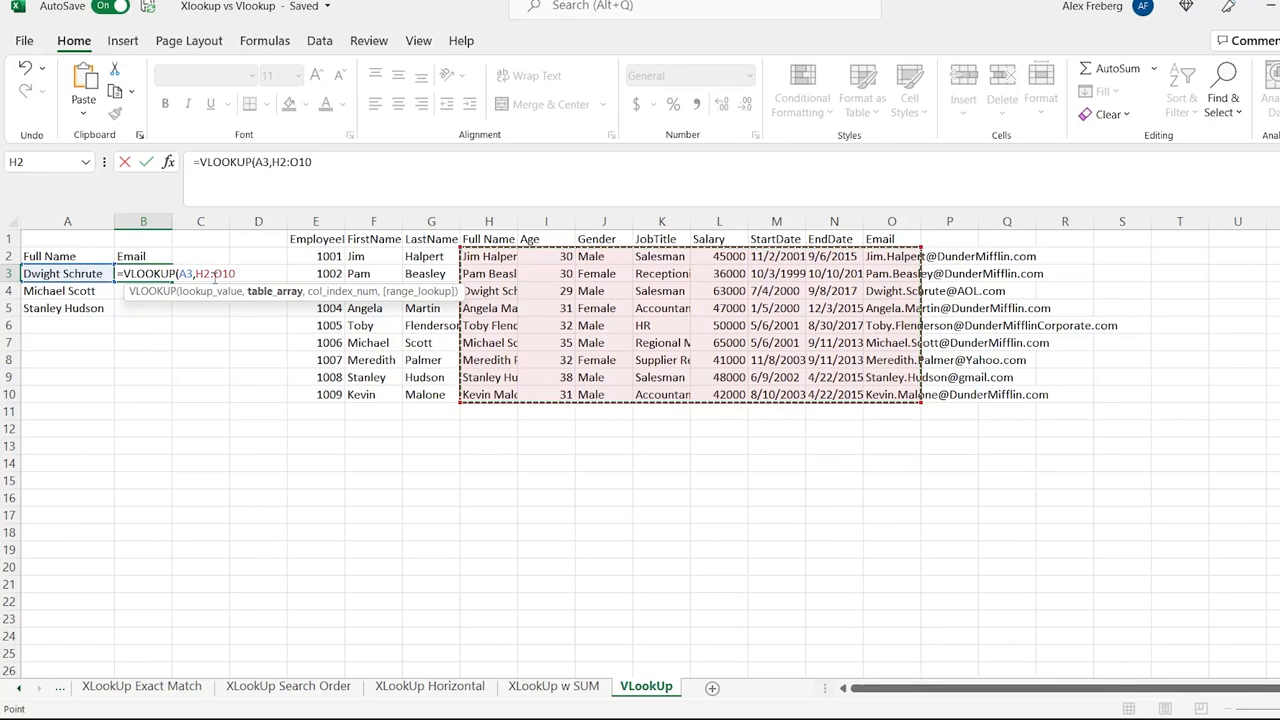
pyautogui.write(',')
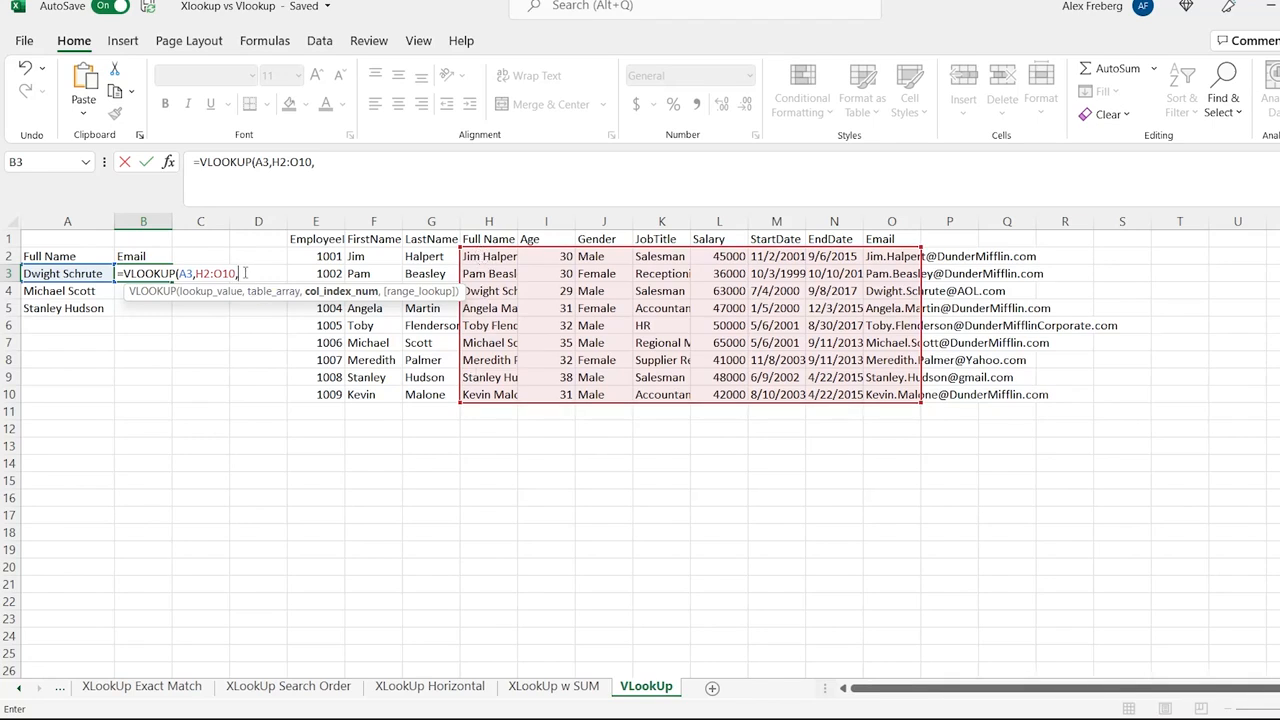
# Complete the B3 VLOOKUP with column index 8 and an exact match (False), and enter it
pyautogui.write('8,')
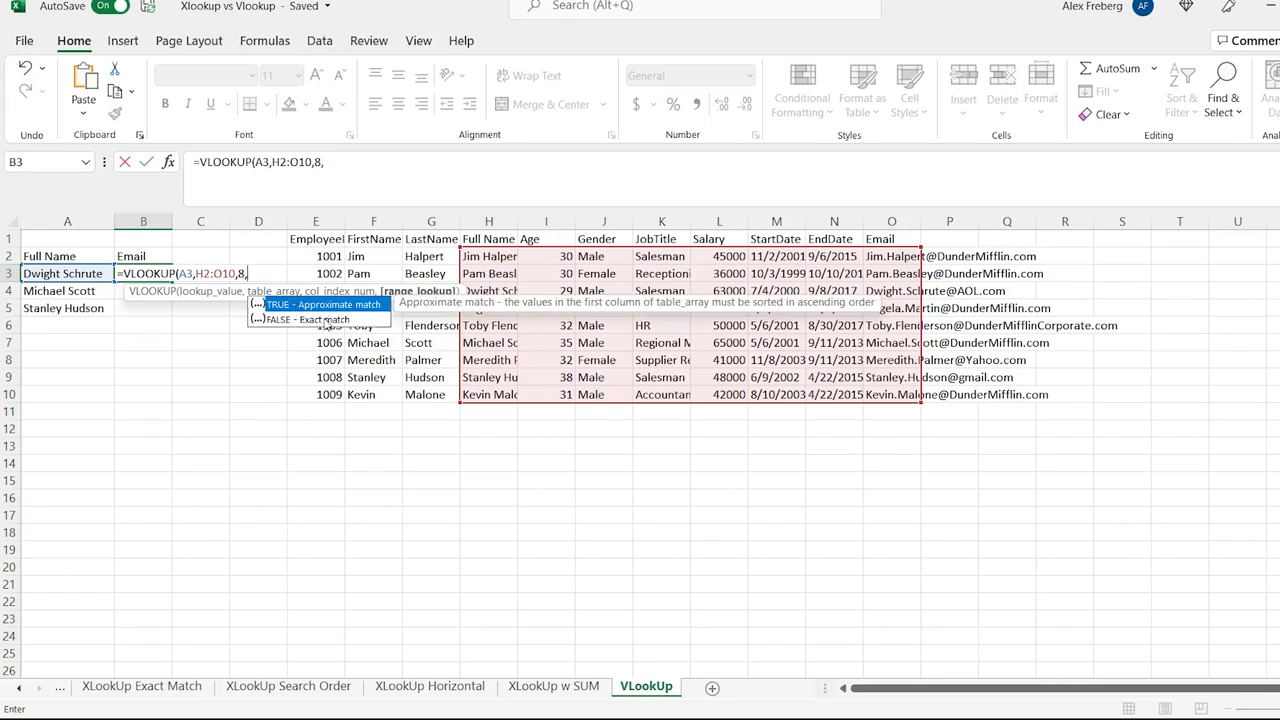
pyautogui.write('False)')
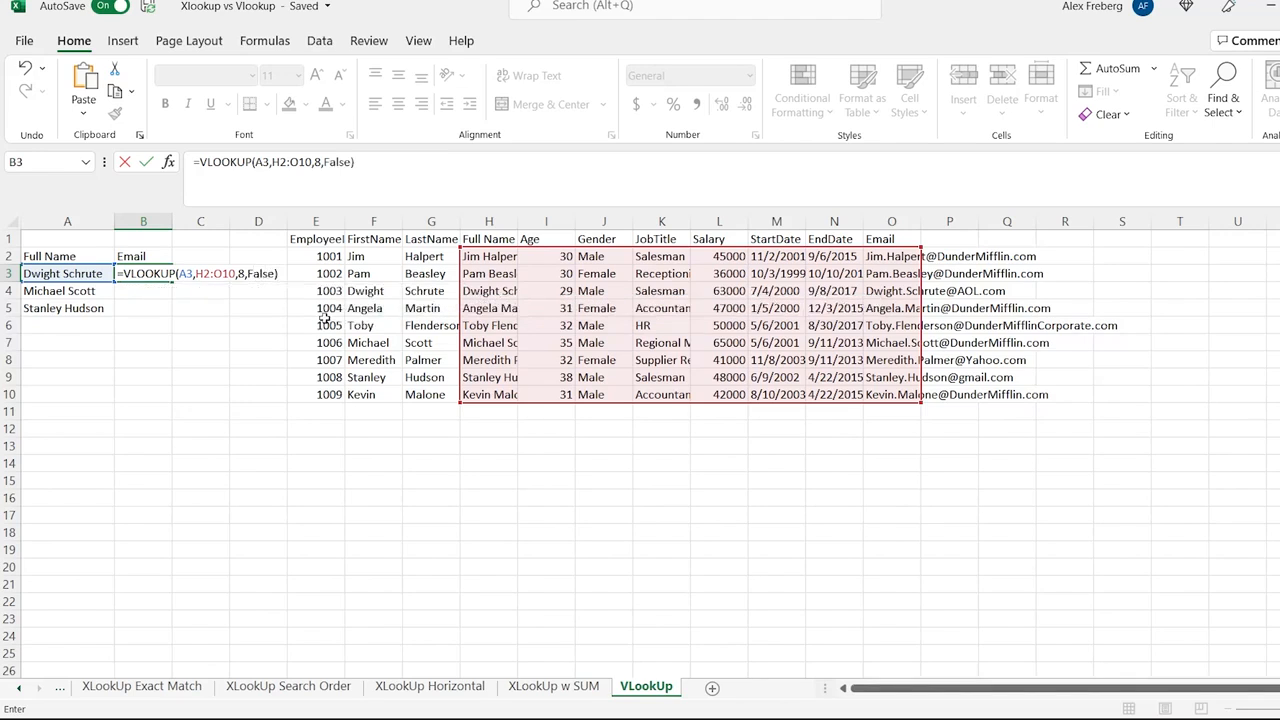
pyautogui.press('Return')
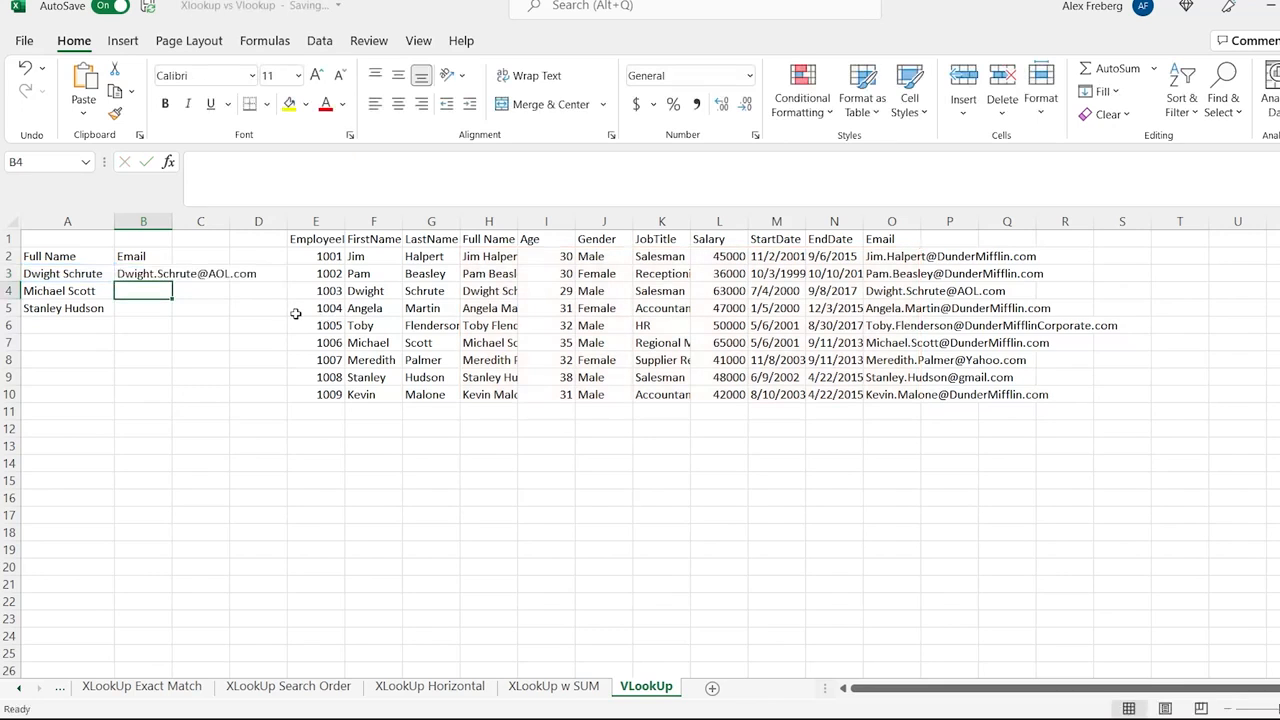
# Fill the B3 VLOOKUP formula down through B5 for the remaining full names
pyautogui.click(157, 277)
pyautogui.moveTo(172, 283); pyautogui.dragTo(170, 318)
pyautogui.click(143, 325)
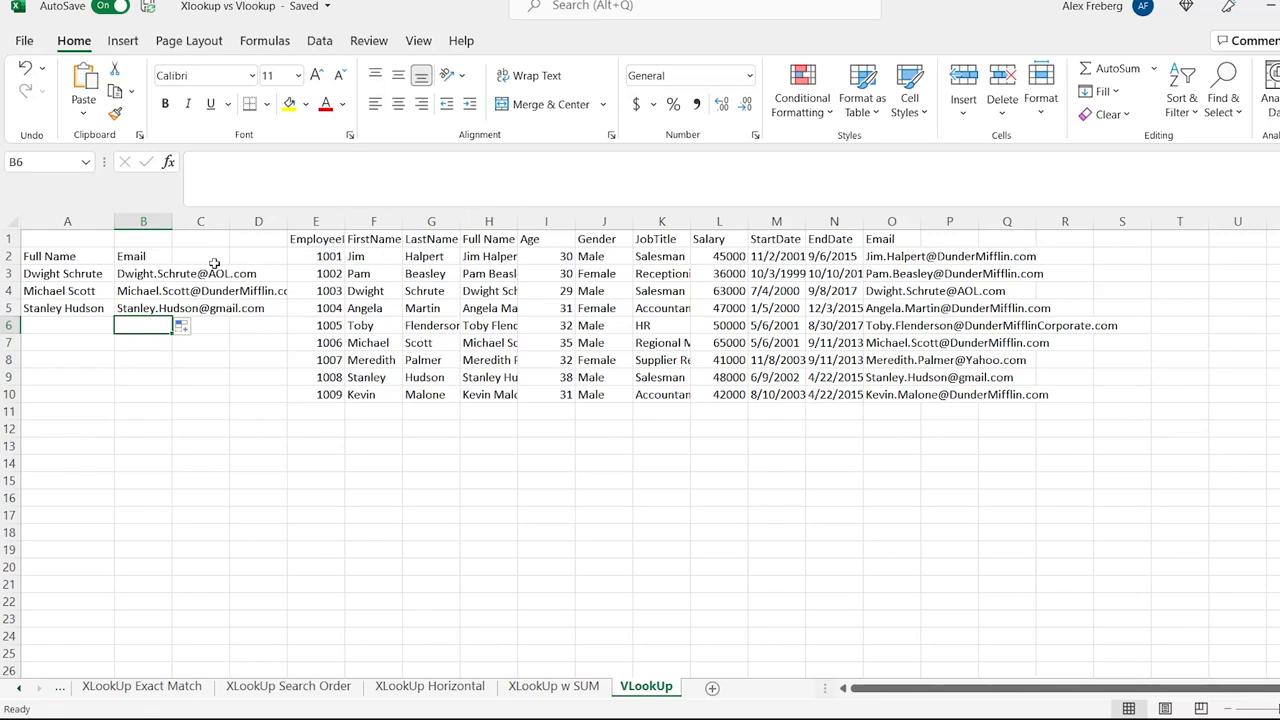
# Insert a blank column before JobTitle on the VLookUp sheet and give it the header Address
pyautogui.click(143, 276)
pyautogui.click(661, 221)
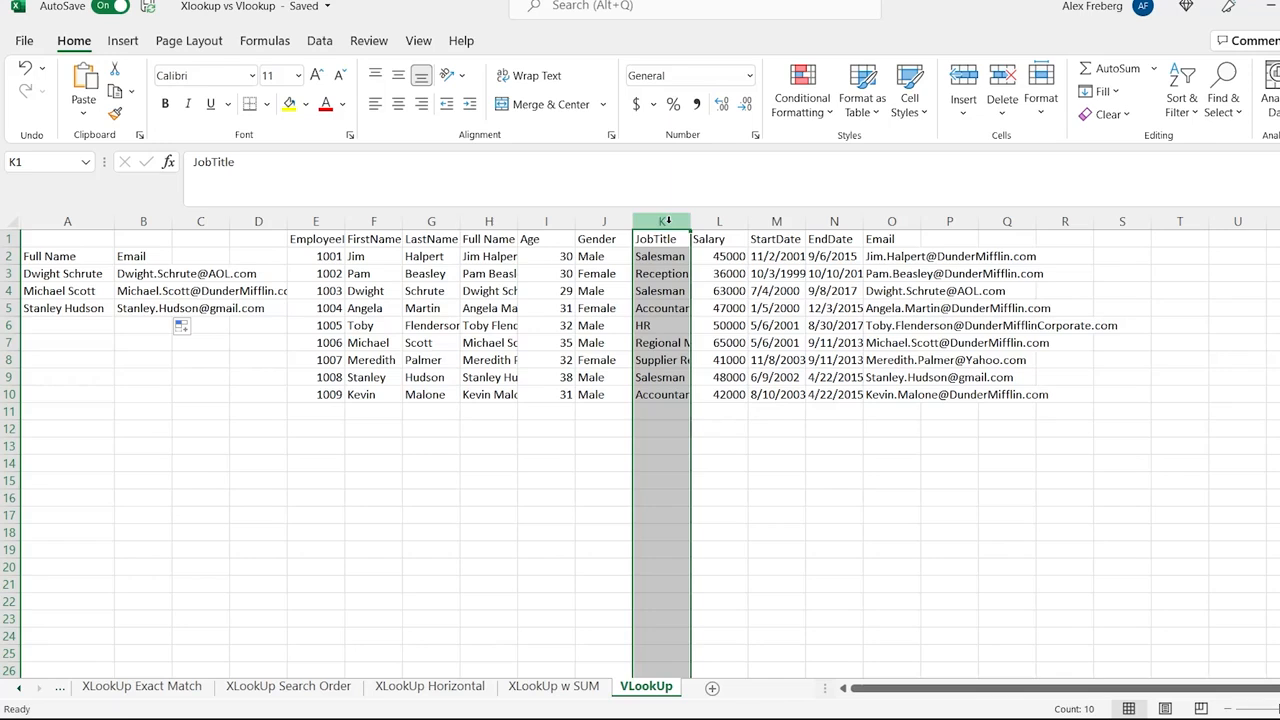
pyautogui.rightClick(677, 231)
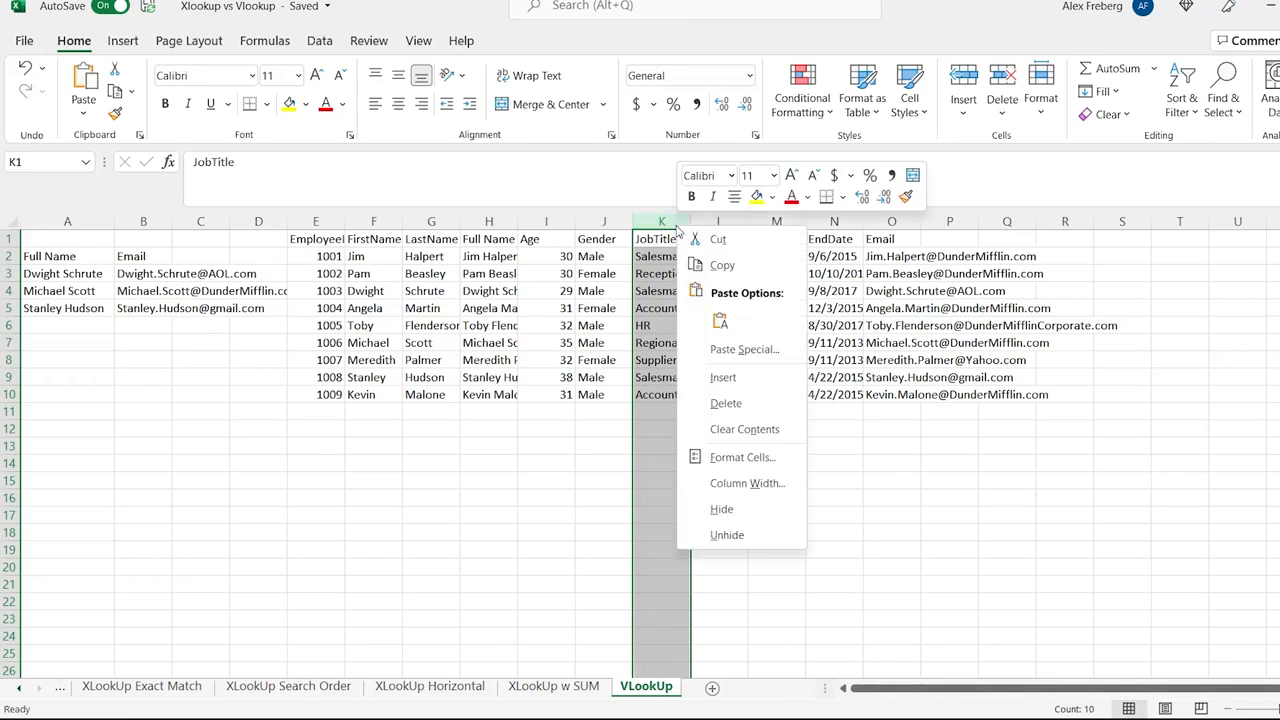
pyautogui.click(753, 377)
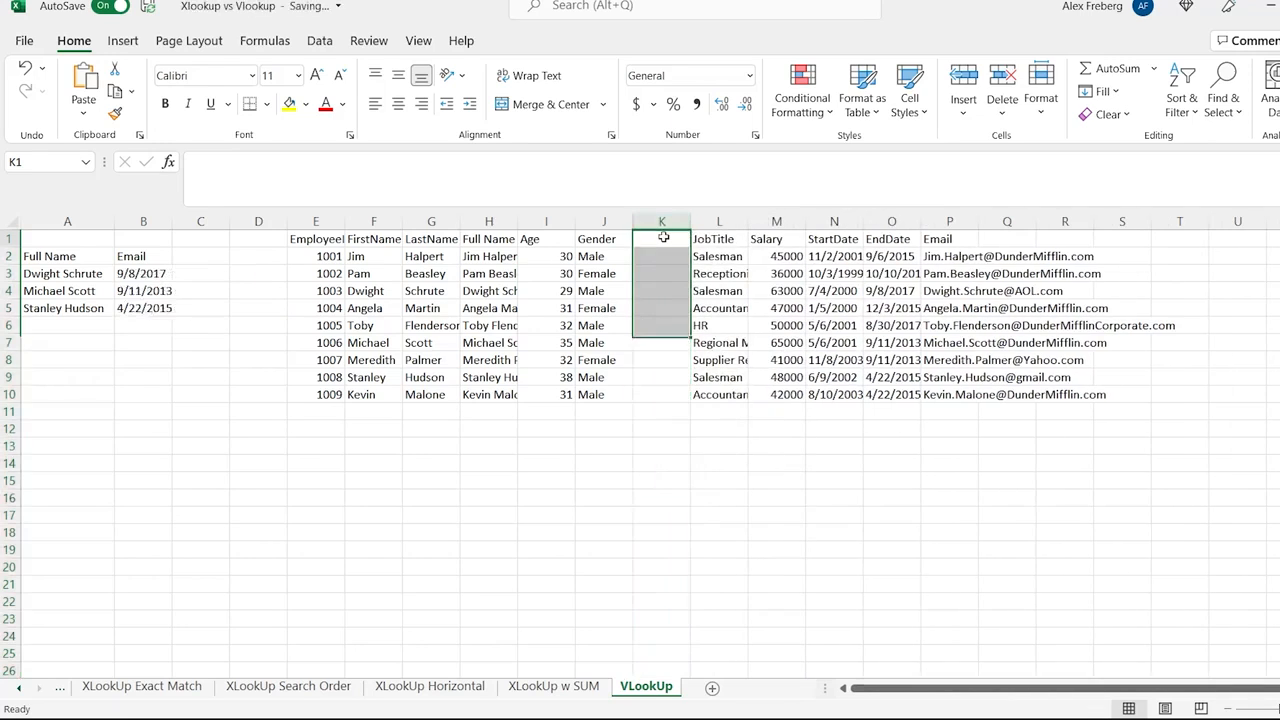
pyautogui.moveTo(134, 277); pyautogui.dragTo(137, 303)
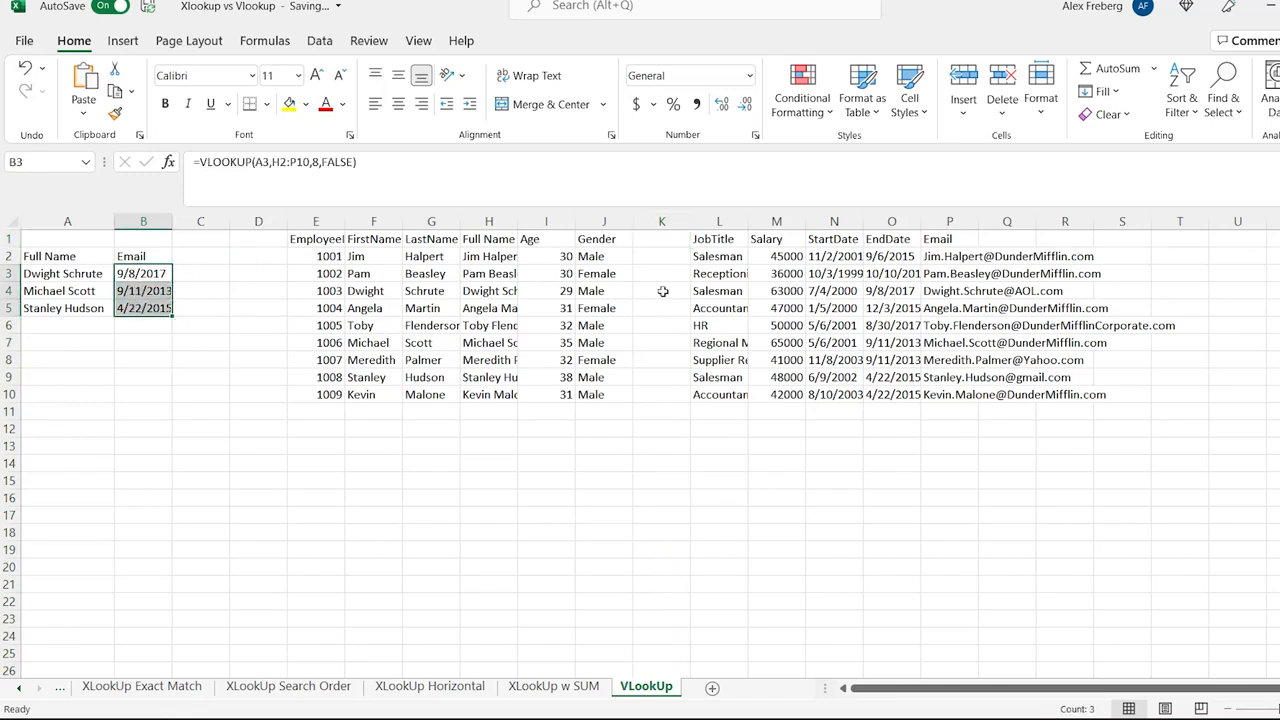
pyautogui.click(658, 243)
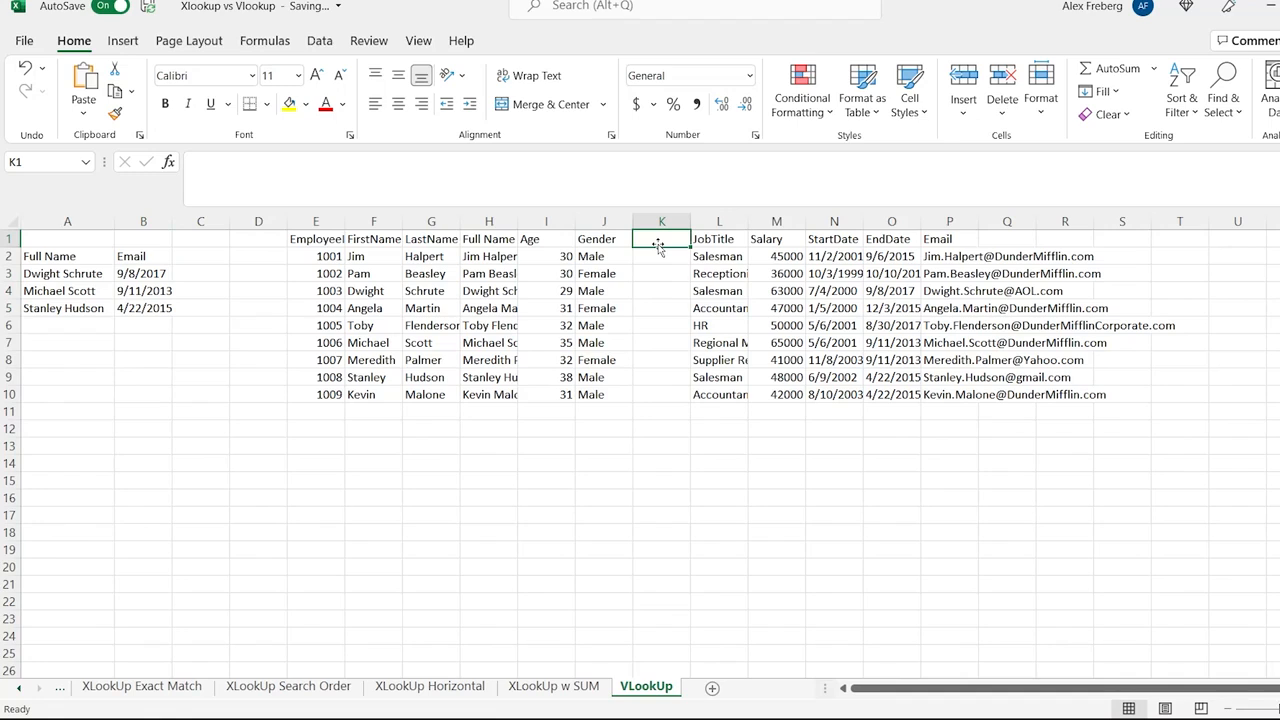
pyautogui.write('Address')
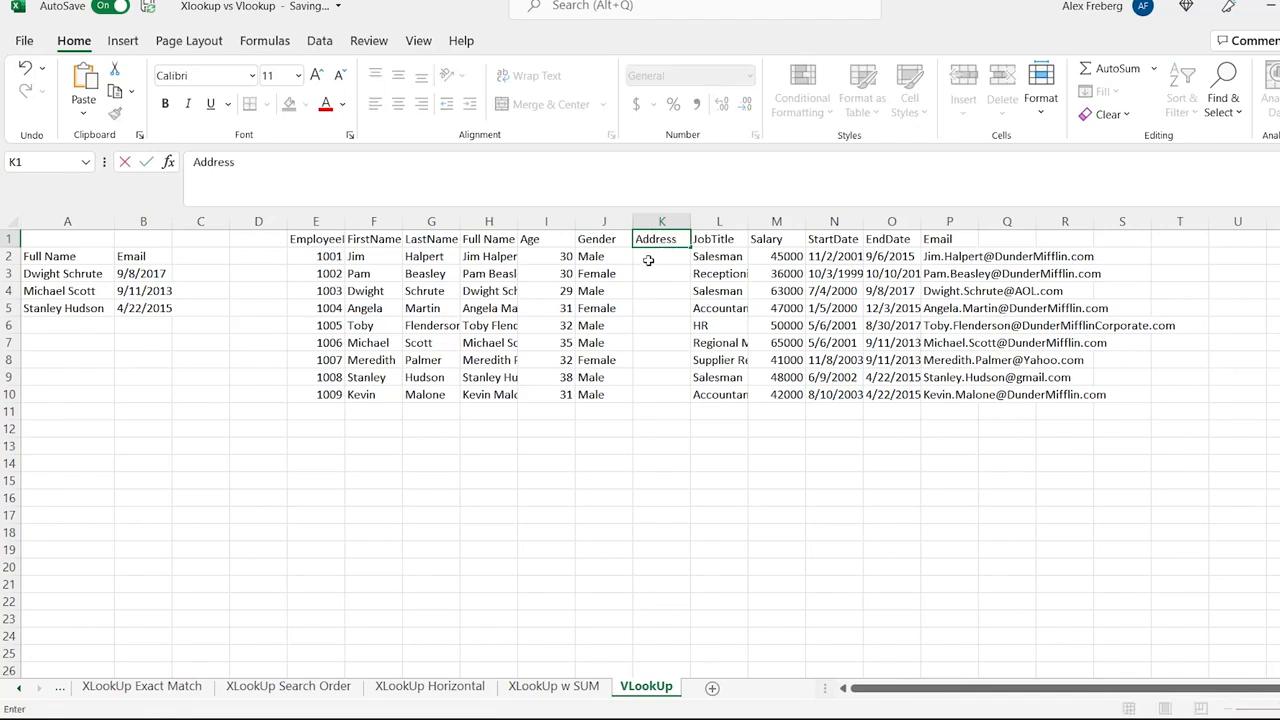
# Set the column index of the B3 VLOOKUP to 9 and update the email formulas through B5
pyautogui.moveTo(648, 260); pyautogui.dragTo(664, 395)
pyautogui.moveTo(890, 258); pyautogui.dragTo(898, 395)
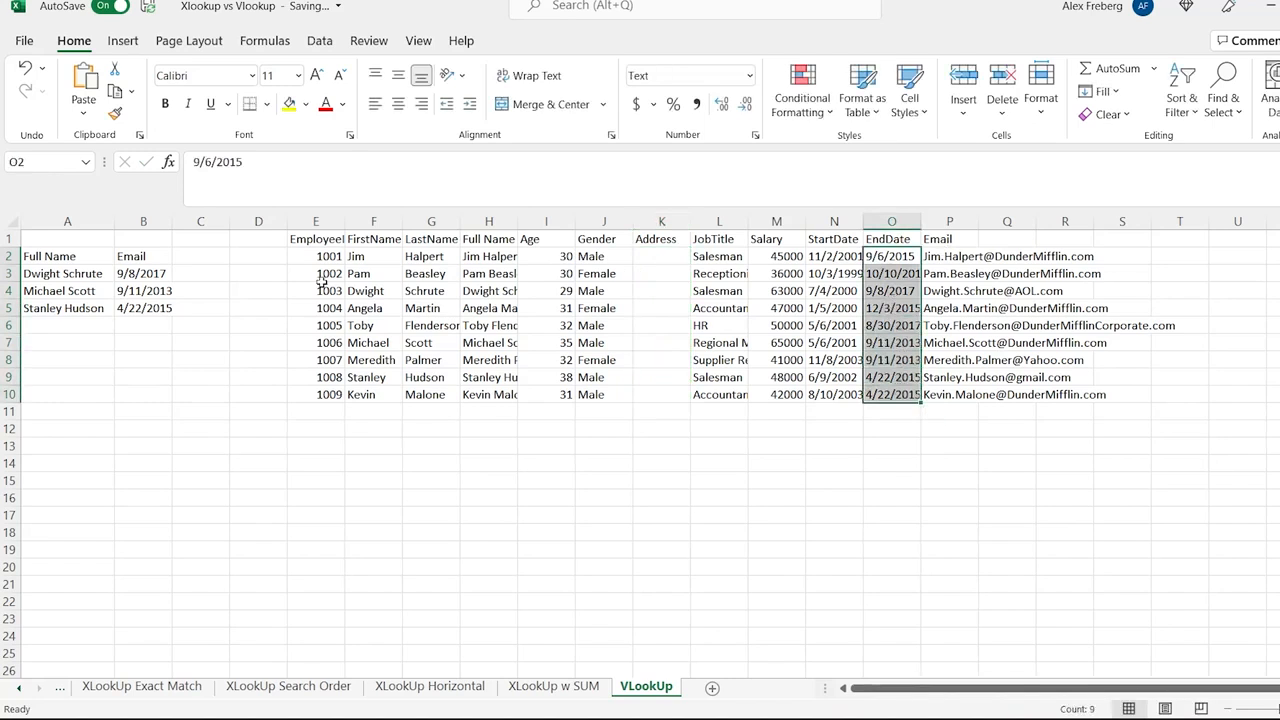
pyautogui.doubleClick(132, 278)
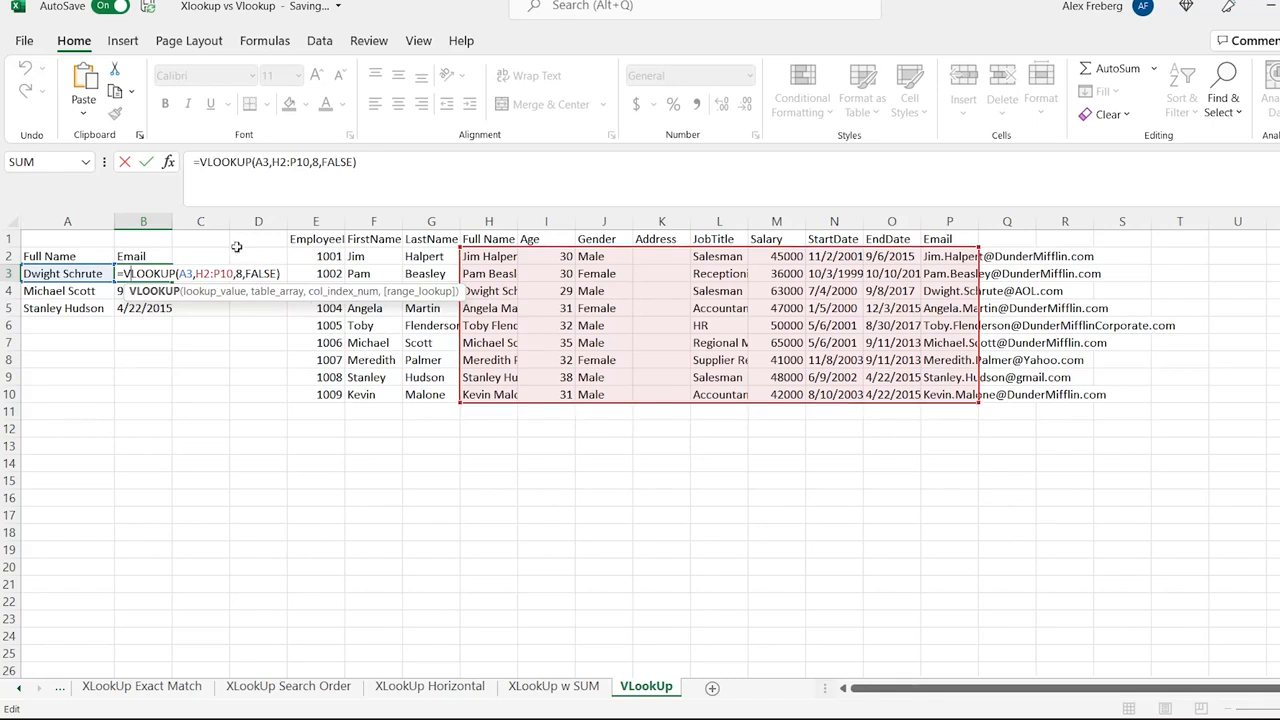
pyautogui.click(319, 162)
pyautogui.press('BackSpace')
pyautogui.write('9')
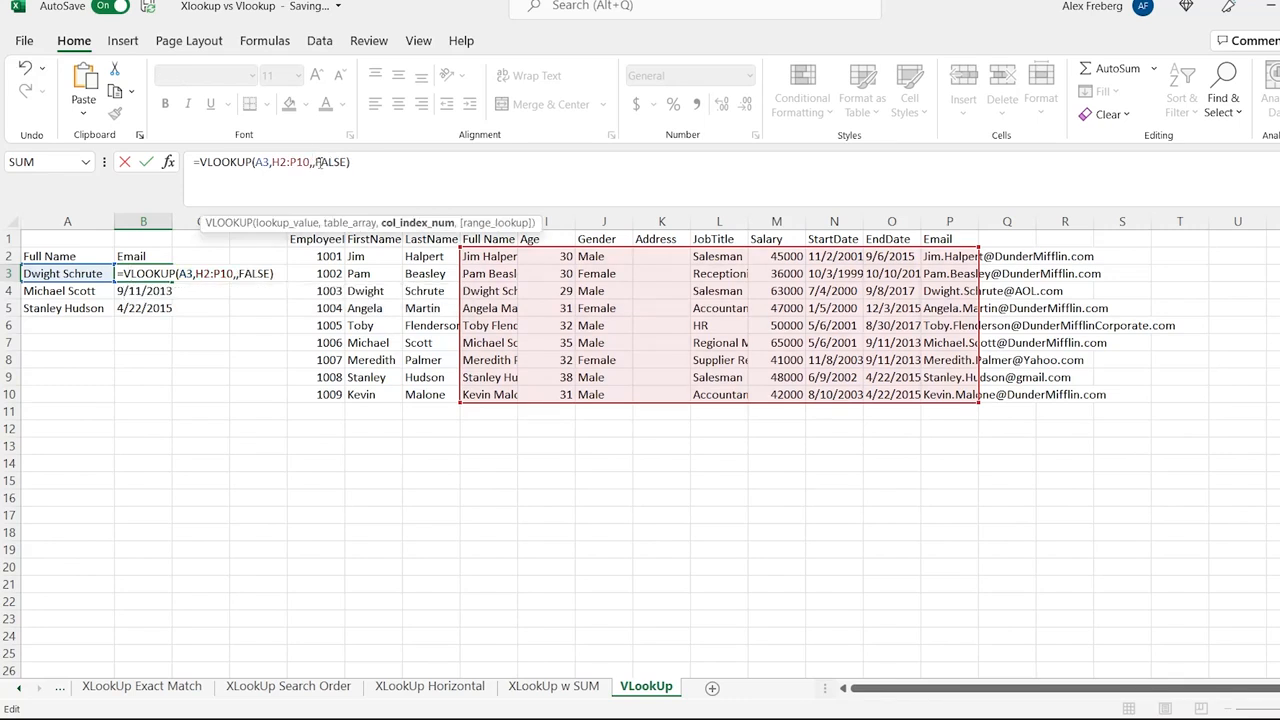
pyautogui.press('Return')
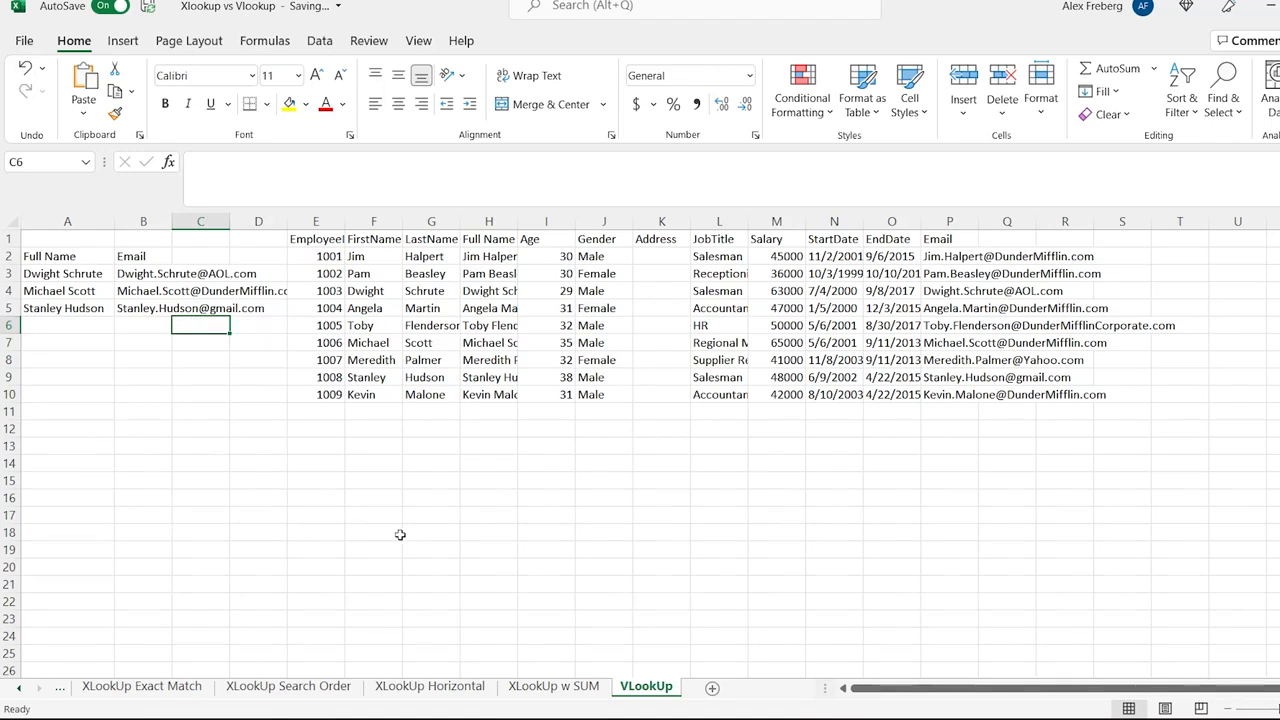
# Switch to the XLookUp sheet and examine the lookup and return ranges in the B3 formula
pyautogui.click(22, 692)
pyautogui.click(120, 694)
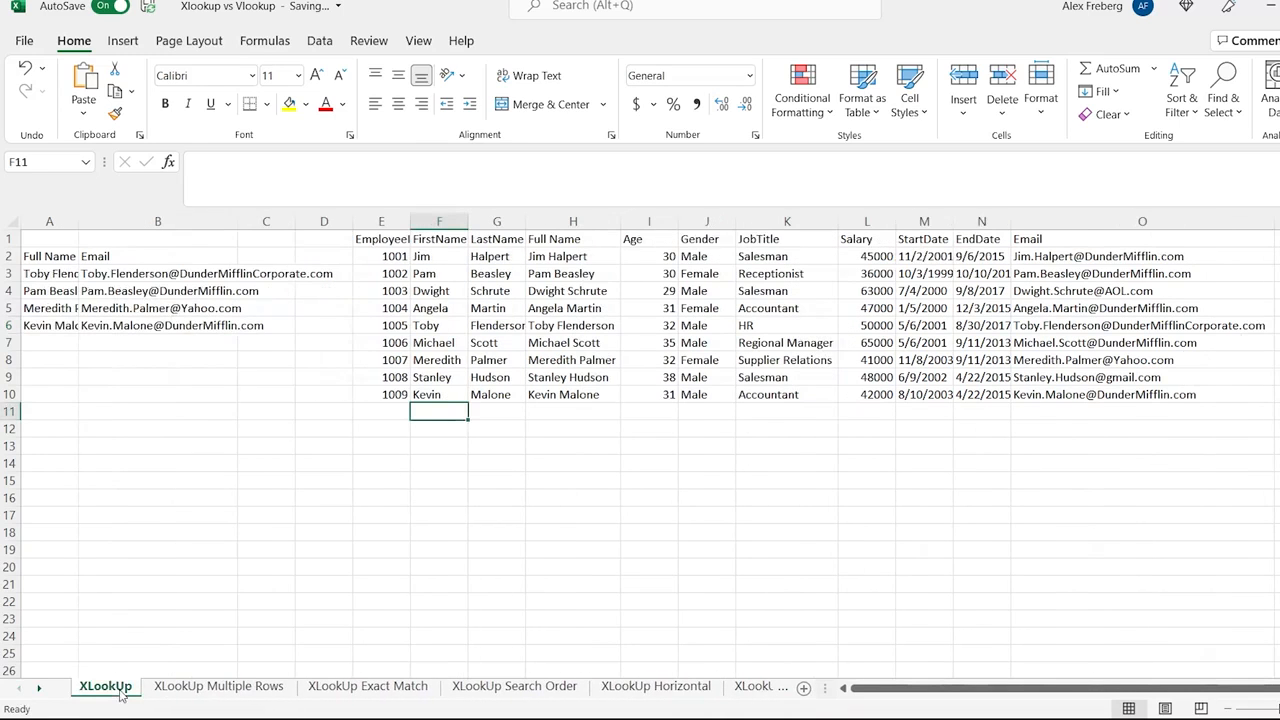
pyautogui.doubleClick(147, 273)
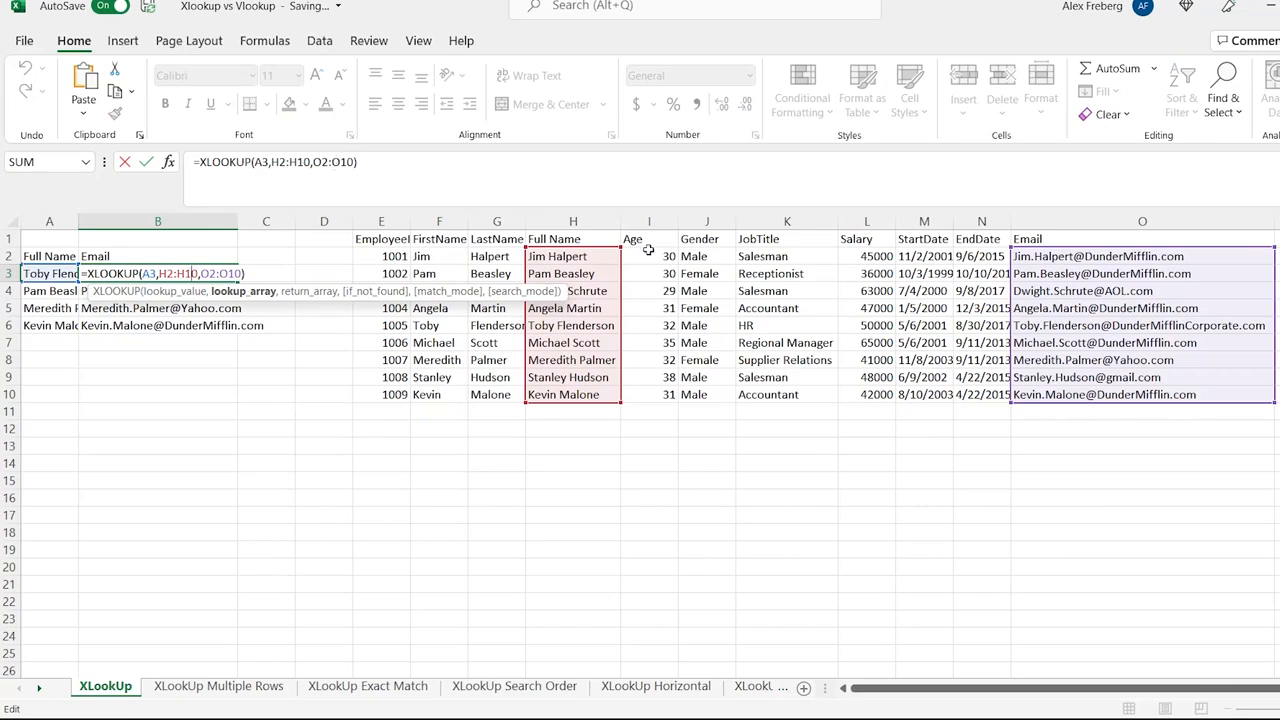
# Insert a blank column before Gender on the XLookUp sheet and give it the header Address
pyautogui.click(720, 226)
pyautogui.rightClick(720, 226)
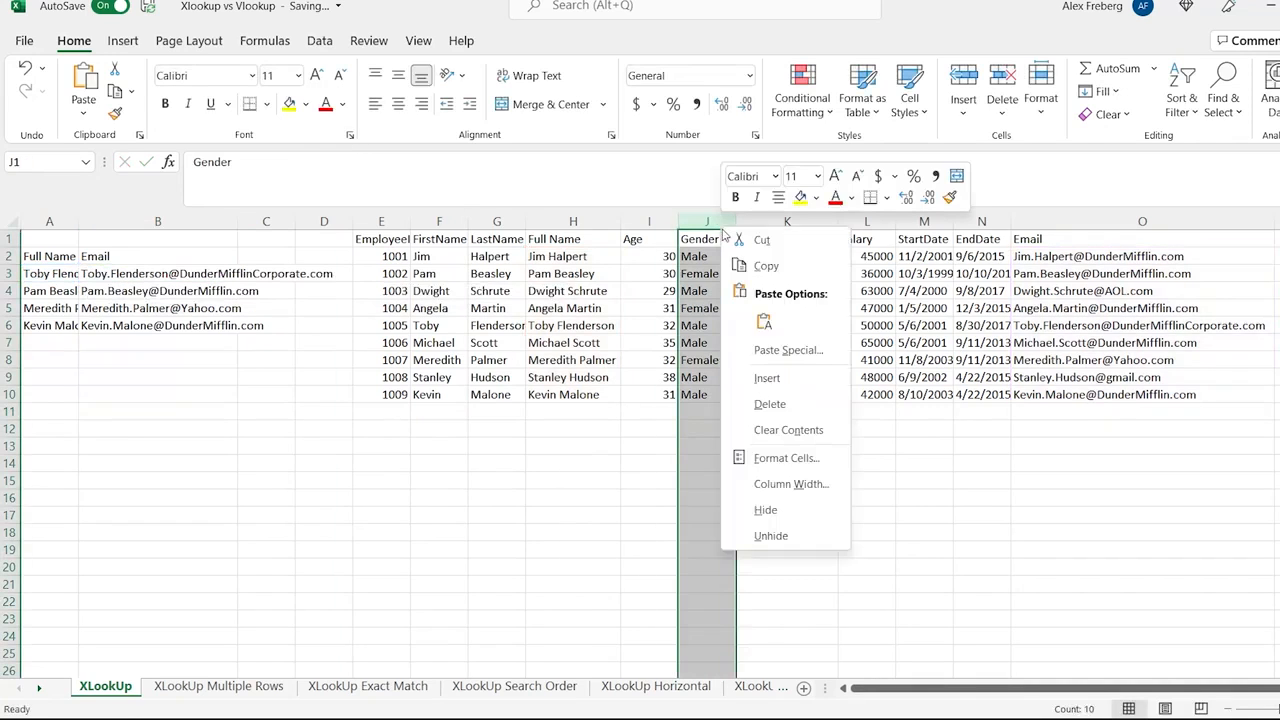
pyautogui.click(768, 377)
pyautogui.click(708, 240)
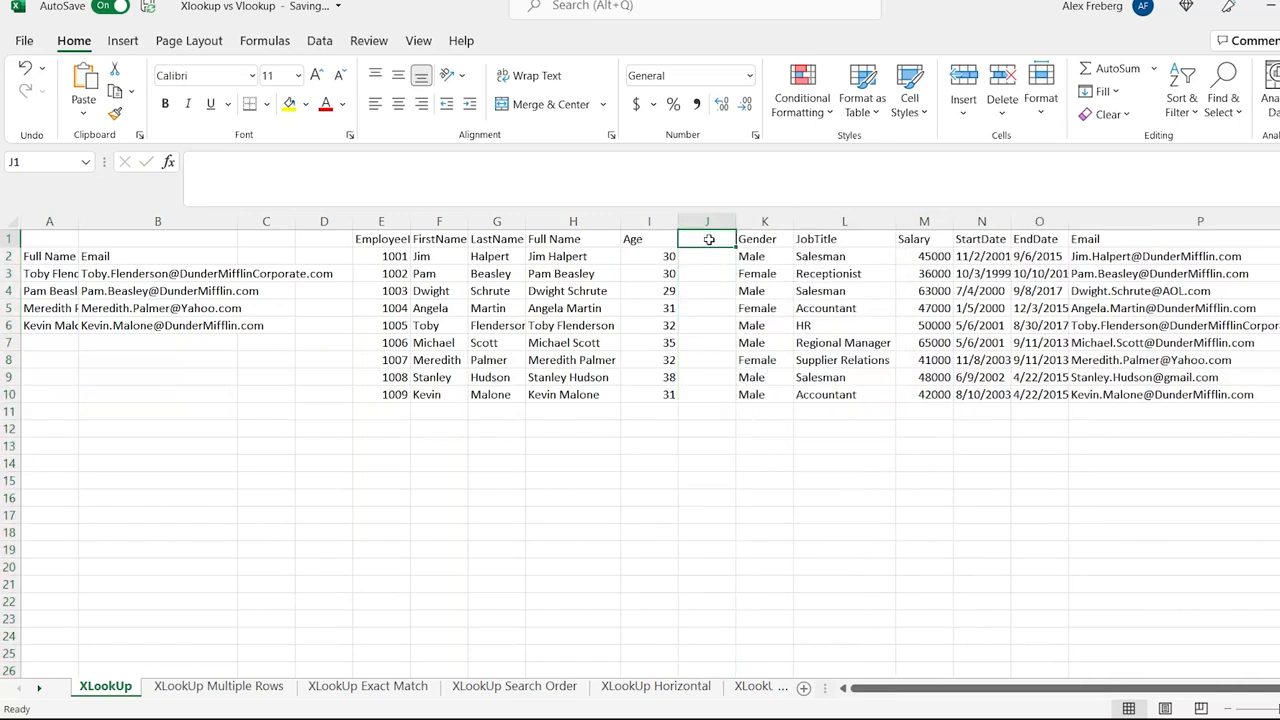
pyautogui.write('Adress')
pyautogui.press('BackSpace')
pyautogui.press('BackSpace')
pyautogui.press('BackSpace')
pyautogui.press('BackSpace')
pyautogui.write('dress')
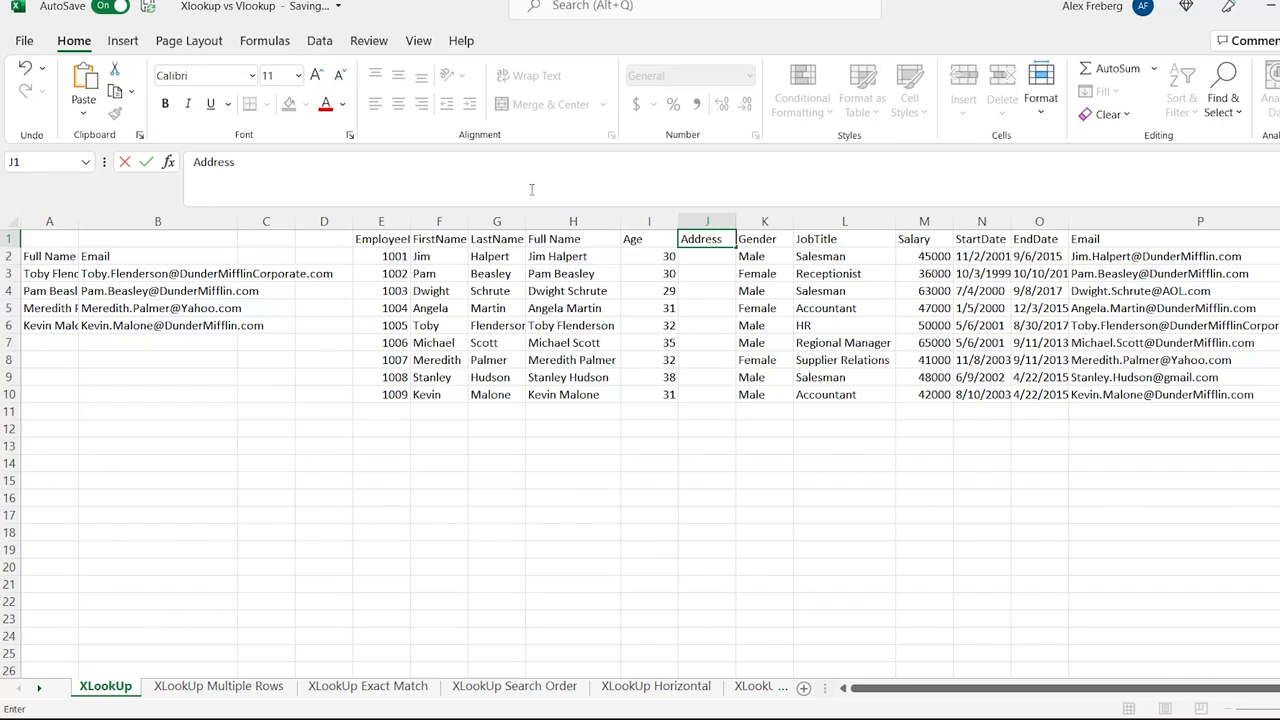
# Check the return array in the B3 XLOOKUP formula against the shifted Email column
pyautogui.doubleClick(193, 273)
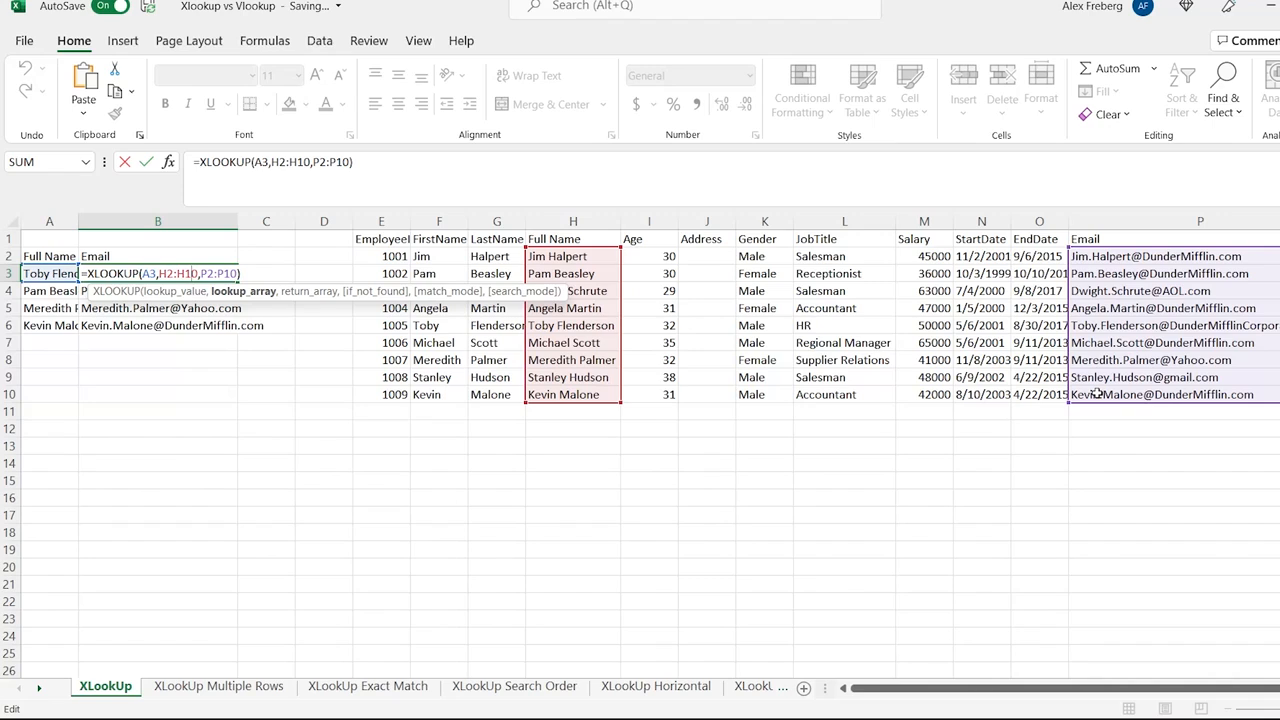
pyautogui.hotkey('ctrl', 'Return')
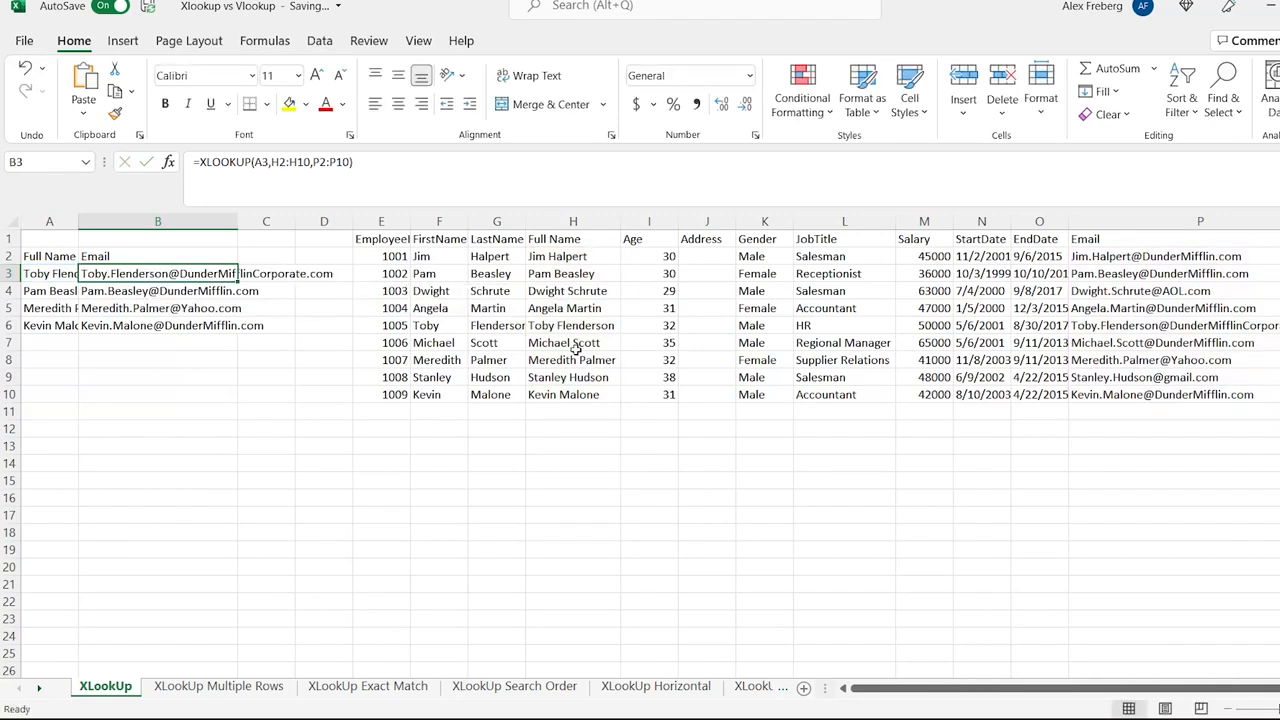